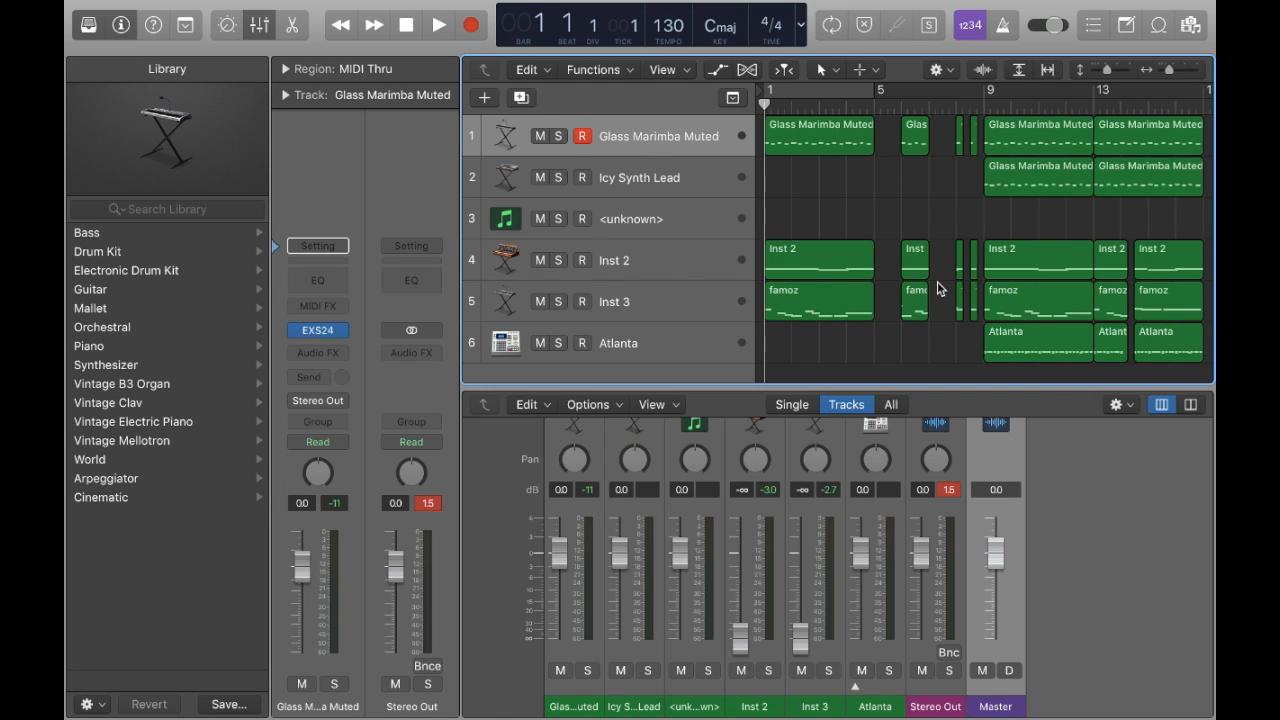
Hide the mixer and zoom the arrangement so that all tracks fill the tracks area.
{"action": "key", "text": "x"}
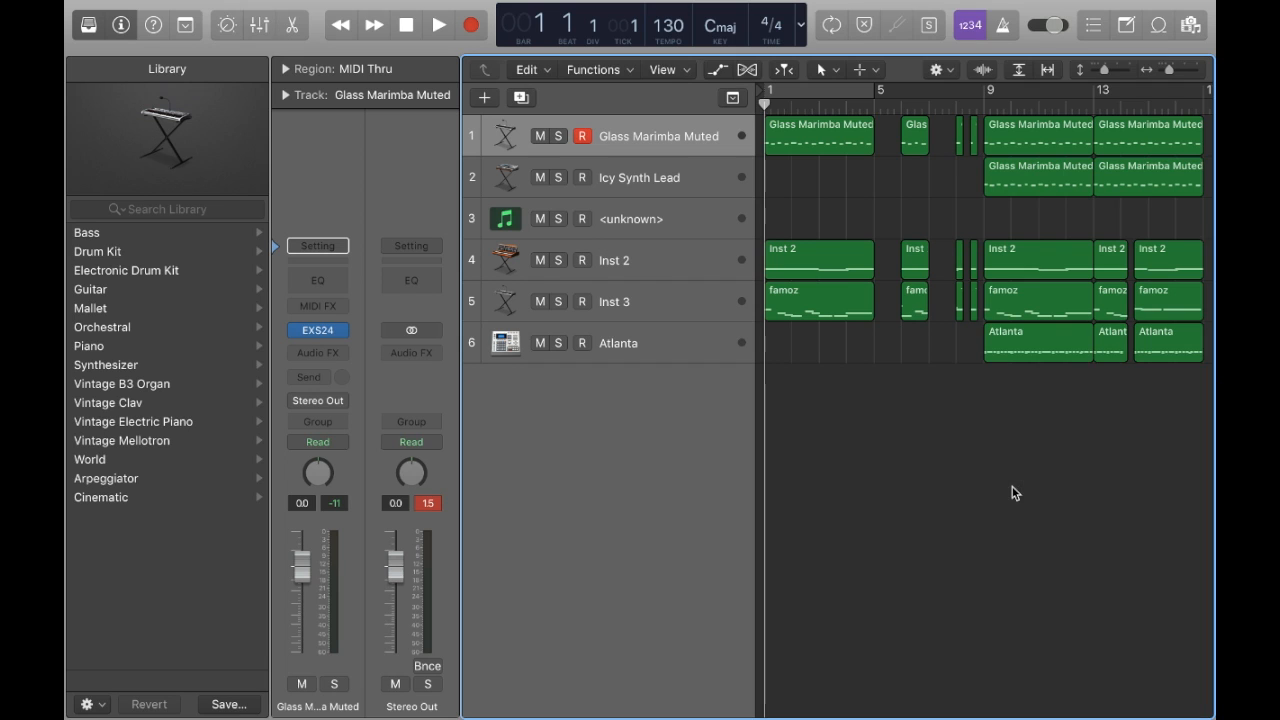
{"action": "key", "text": "z"}
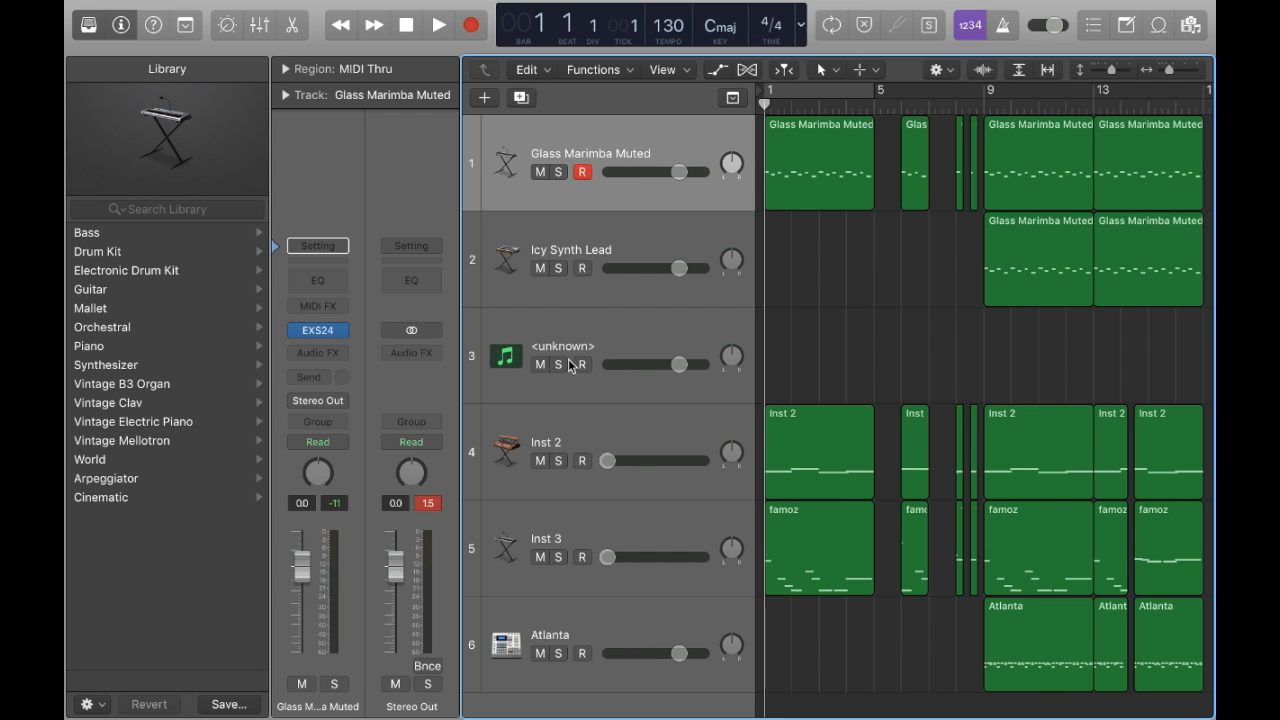
{"action": "scroll", "coordinate": [908, 361], "scroll_direction": "right", "scroll_amount": 1}
{"action": "scroll", "coordinate": [908, 361], "scroll_direction": "right", "scroll_amount": 5}
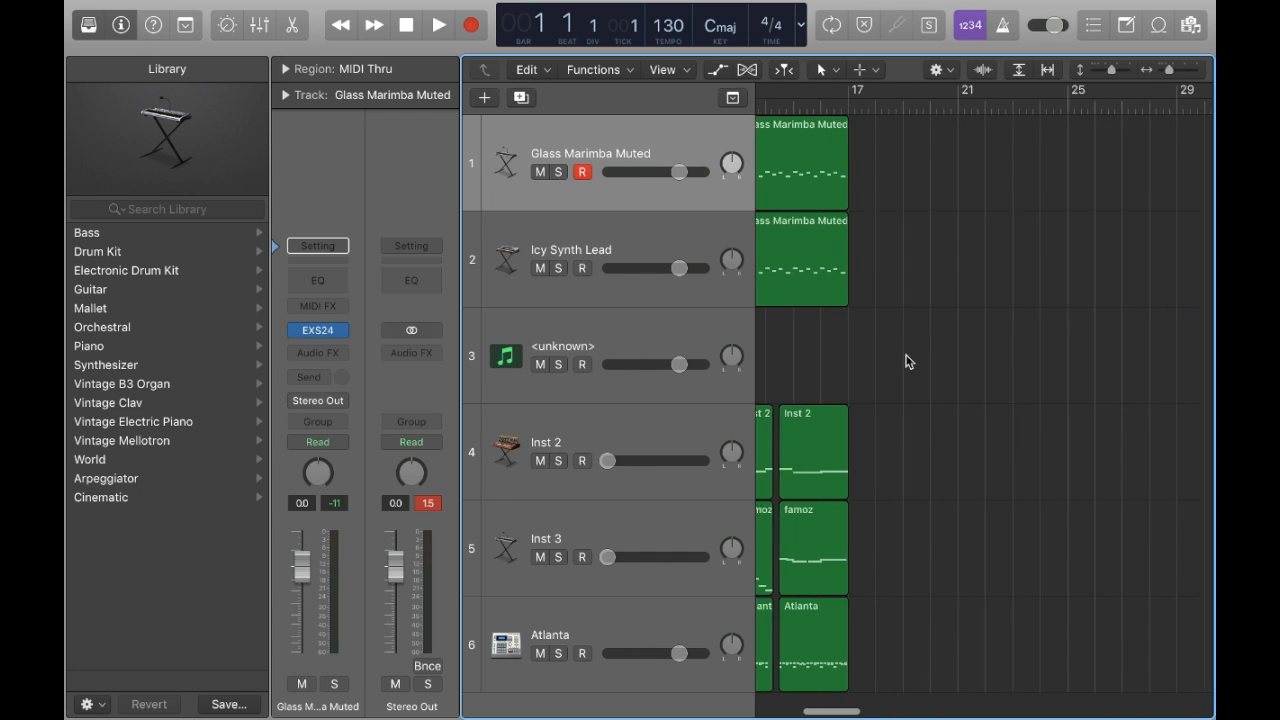
{"action": "scroll", "coordinate": [908, 361], "scroll_direction": "left", "scroll_amount": 5}
{"action": "scroll", "coordinate": [908, 361], "scroll_direction": "right", "scroll_amount": 3}
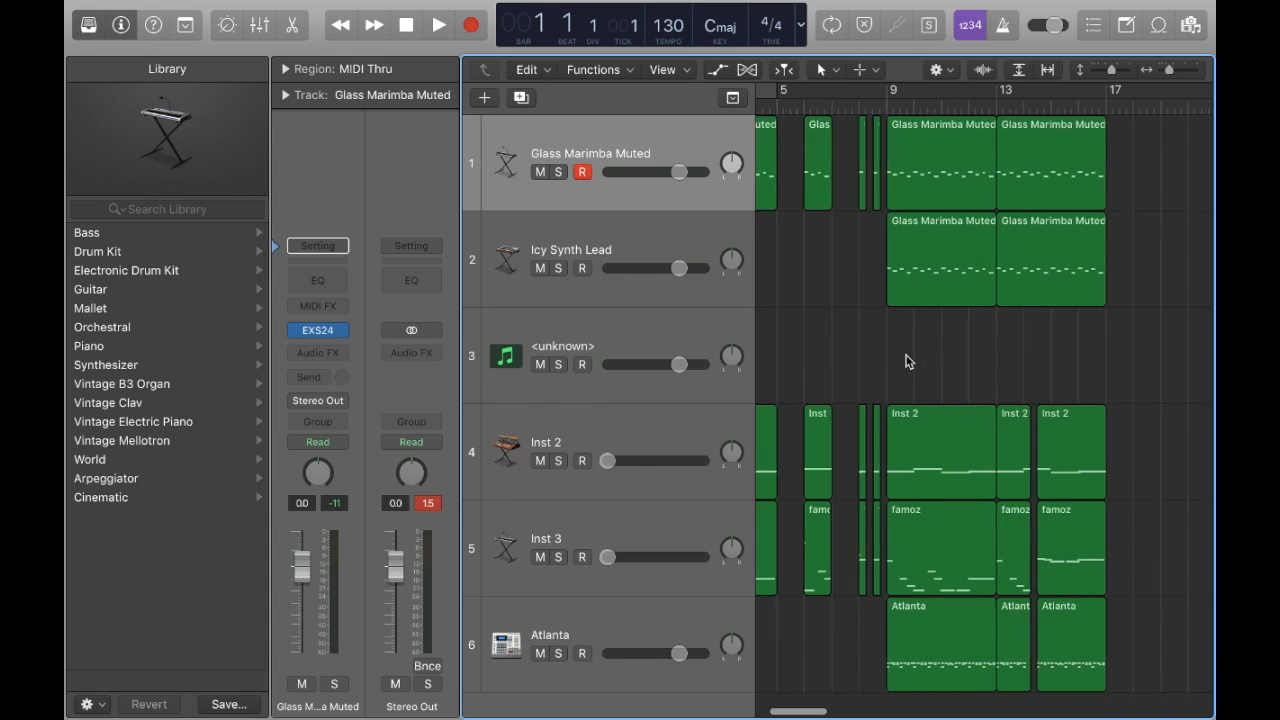
{"action": "scroll", "coordinate": [908, 361], "scroll_direction": "left", "scroll_amount": 3}
Delete the empty "<unknown>" track by removing the project's unused tracks.
{"action": "left_click", "coordinate": [677, 330]}
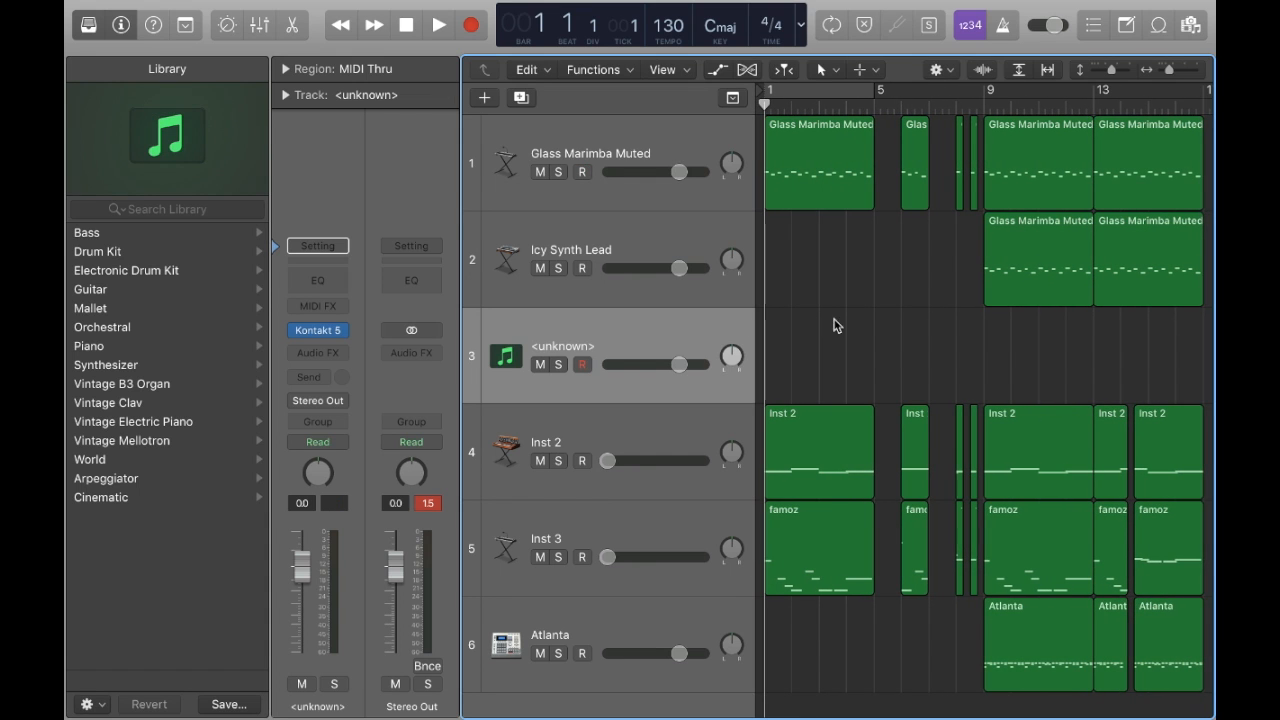
{"action": "scroll", "coordinate": [870, 349], "scroll_direction": "down", "scroll_amount": 1}
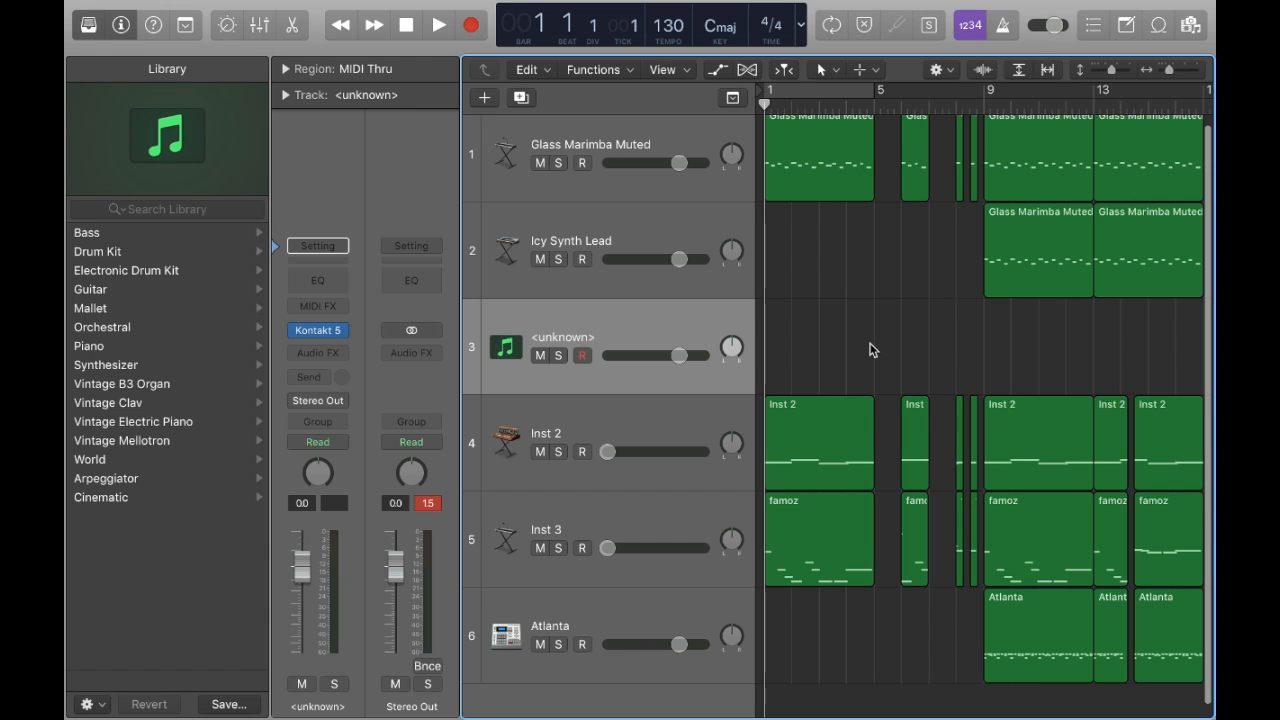
{"action": "scroll", "coordinate": [870, 349], "scroll_direction": "right", "scroll_amount": 1}
{"action": "scroll", "coordinate": [870, 349], "scroll_direction": "up", "scroll_amount": 1}
{"action": "scroll", "coordinate": [870, 349], "scroll_direction": "left", "scroll_amount": 1}
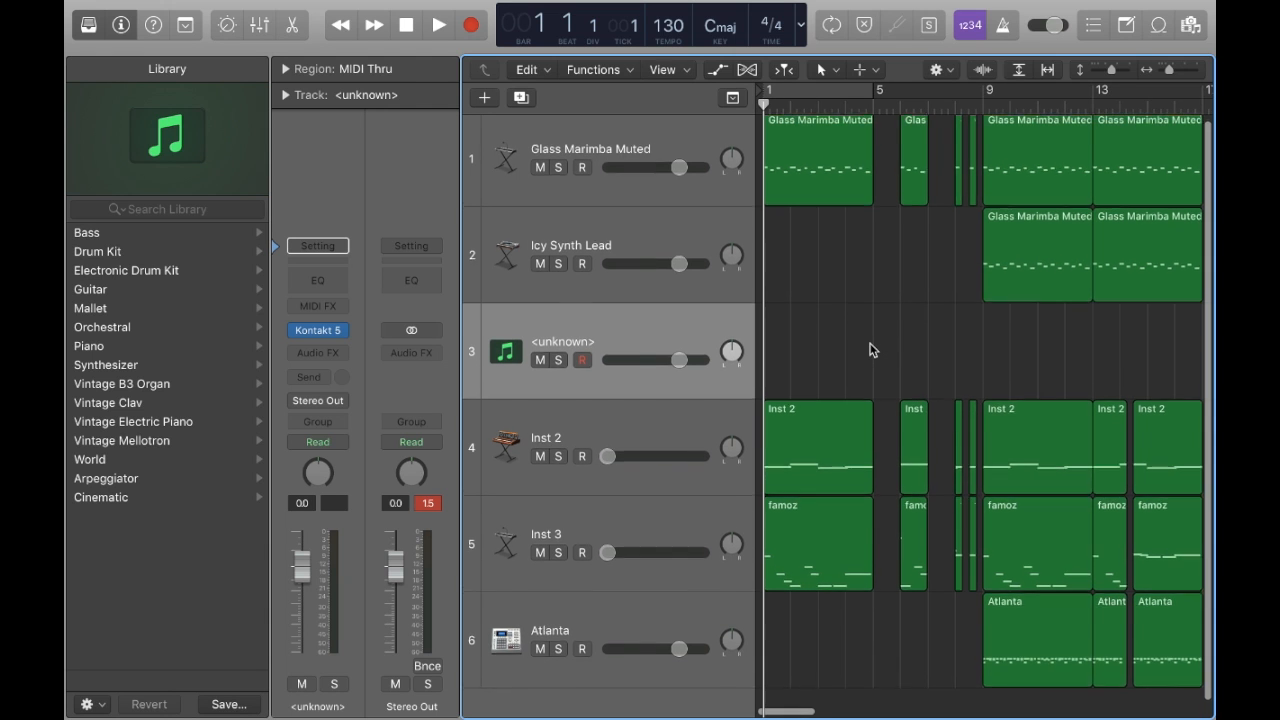
{"action": "scroll", "coordinate": [870, 349], "scroll_direction": "right", "scroll_amount": 1}
{"action": "right_click", "coordinate": [692, 322]}
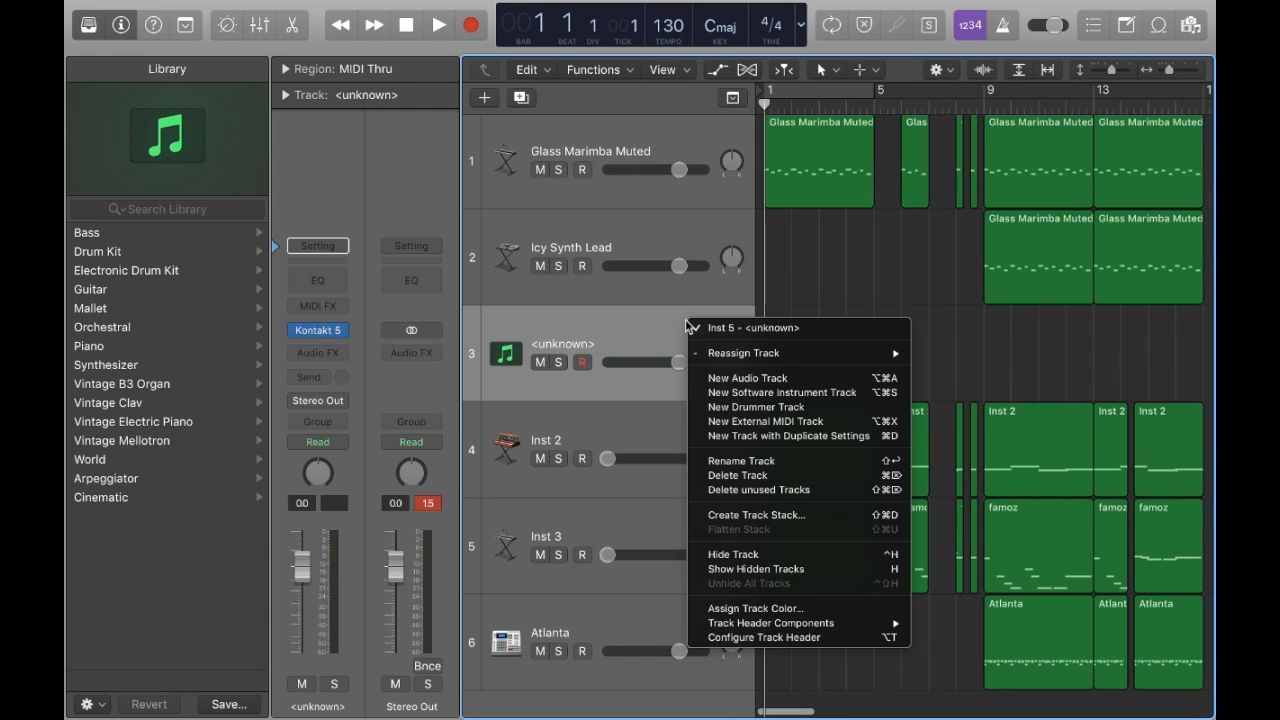
{"action": "left_click", "coordinate": [776, 488]}
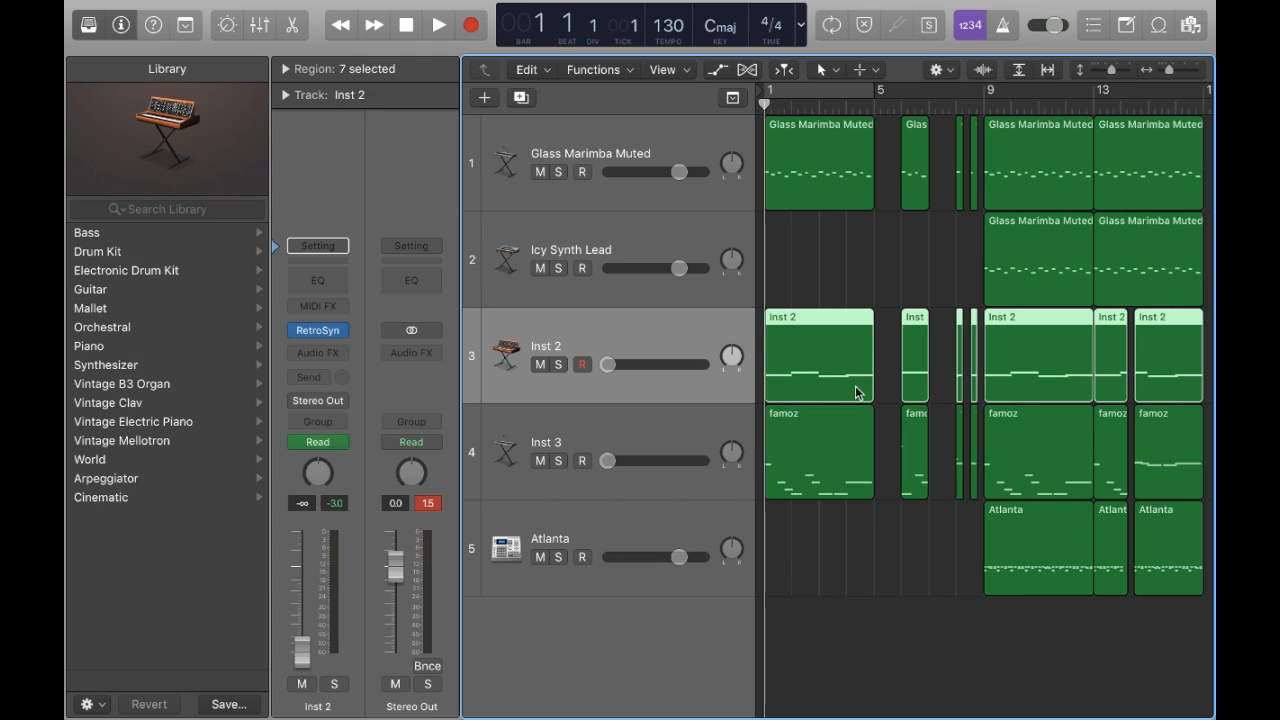
Play the opening bars briefly, stop, and rename the Inst 2 track as Bass.
{"action": "key", "text": "space"}
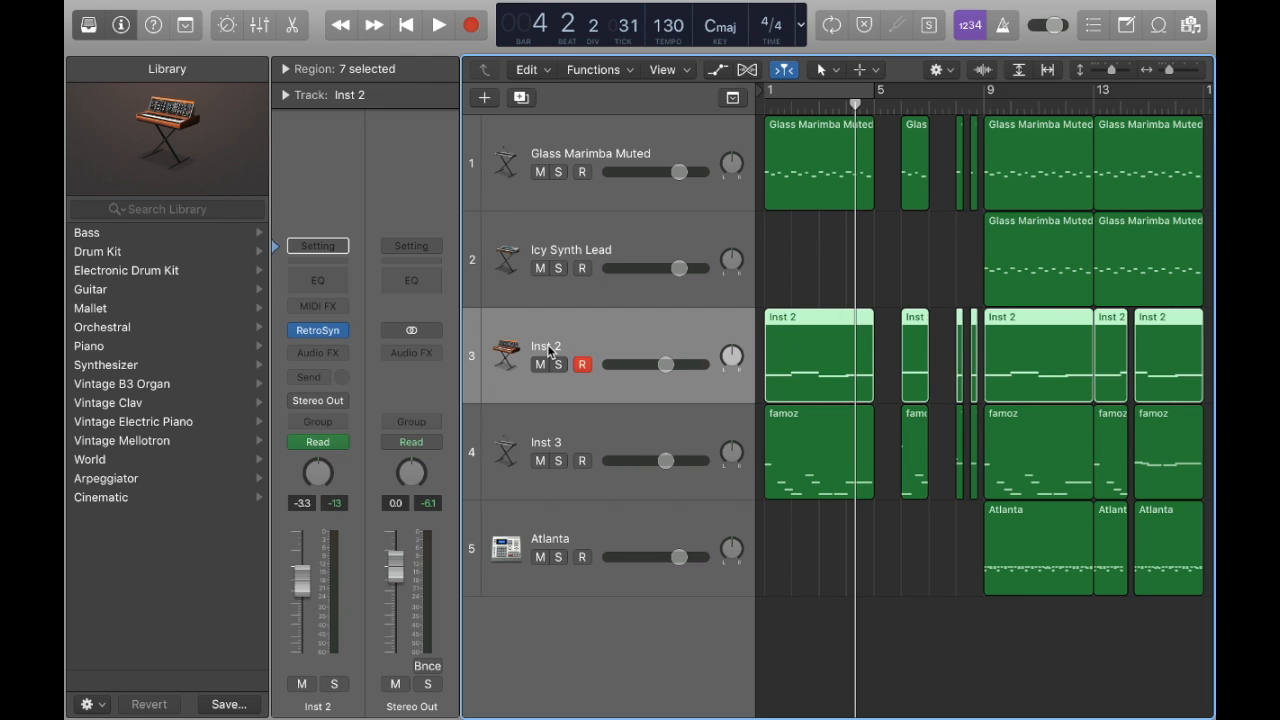
{"action": "double_click", "coordinate": [555, 350]}
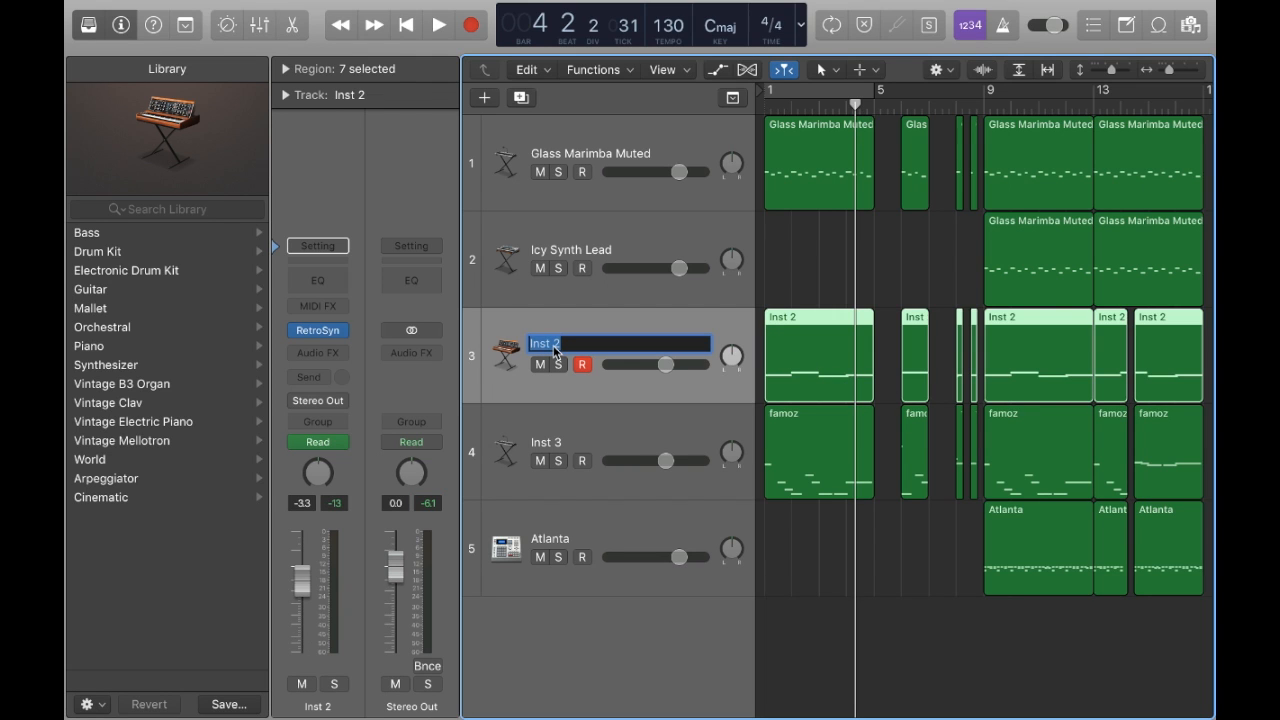
{"action": "type", "text": "Bass"}
{"action": "key", "text": "Return"}
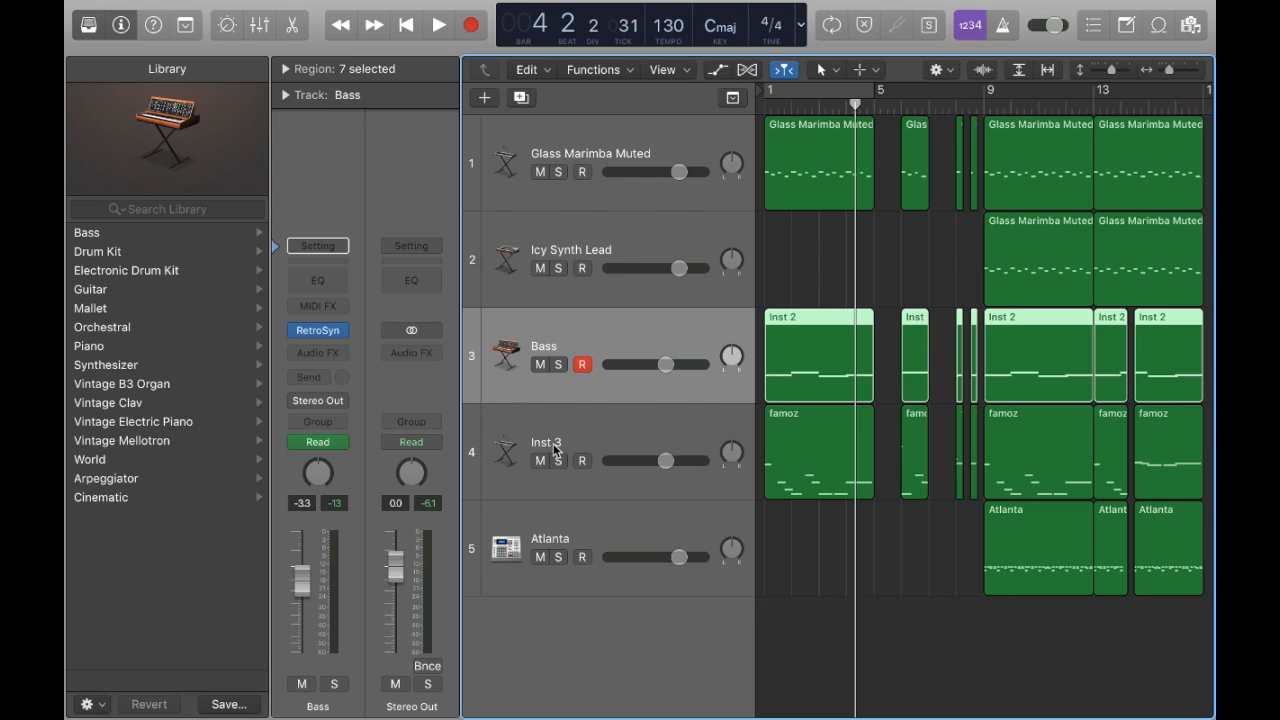
Rename the Inst 3 track as 808 and the Atlanta track as Drums.
{"action": "double_click", "coordinate": [550, 443]}
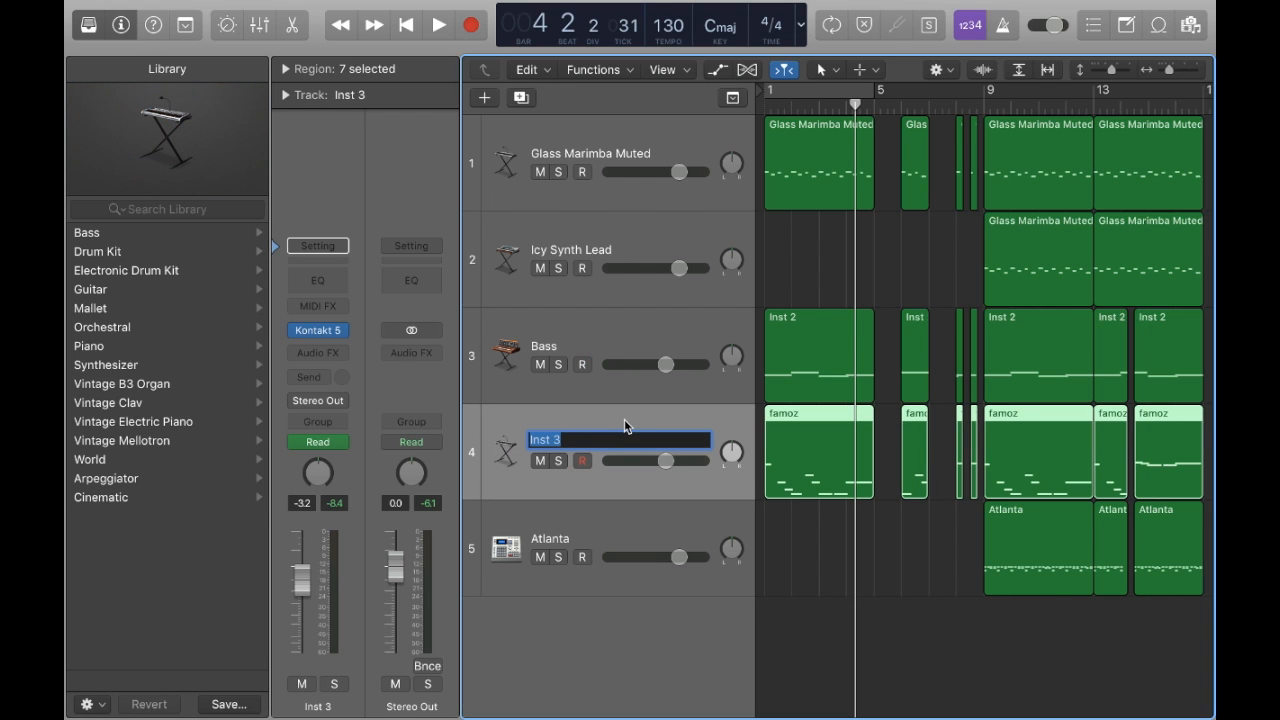
{"action": "type", "text": "808"}
{"action": "key", "text": "Return"}
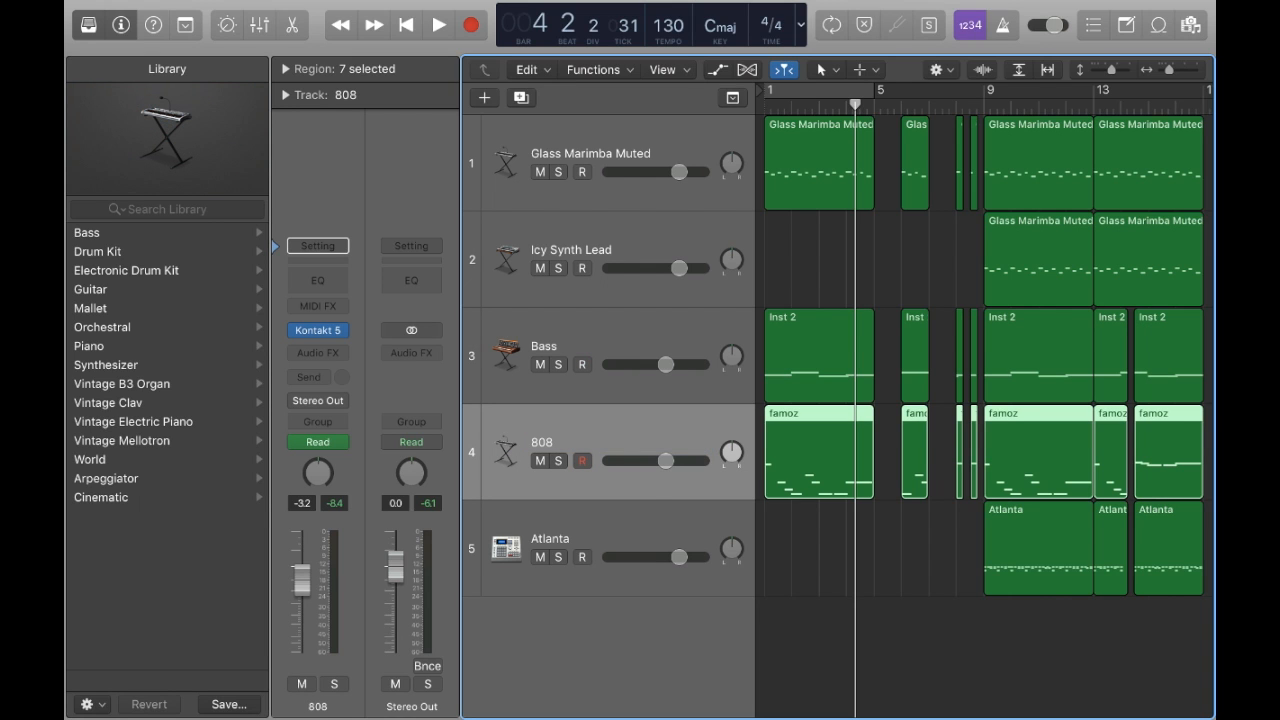
{"action": "double_click", "coordinate": [558, 541]}
{"action": "type", "text": "Drums"}
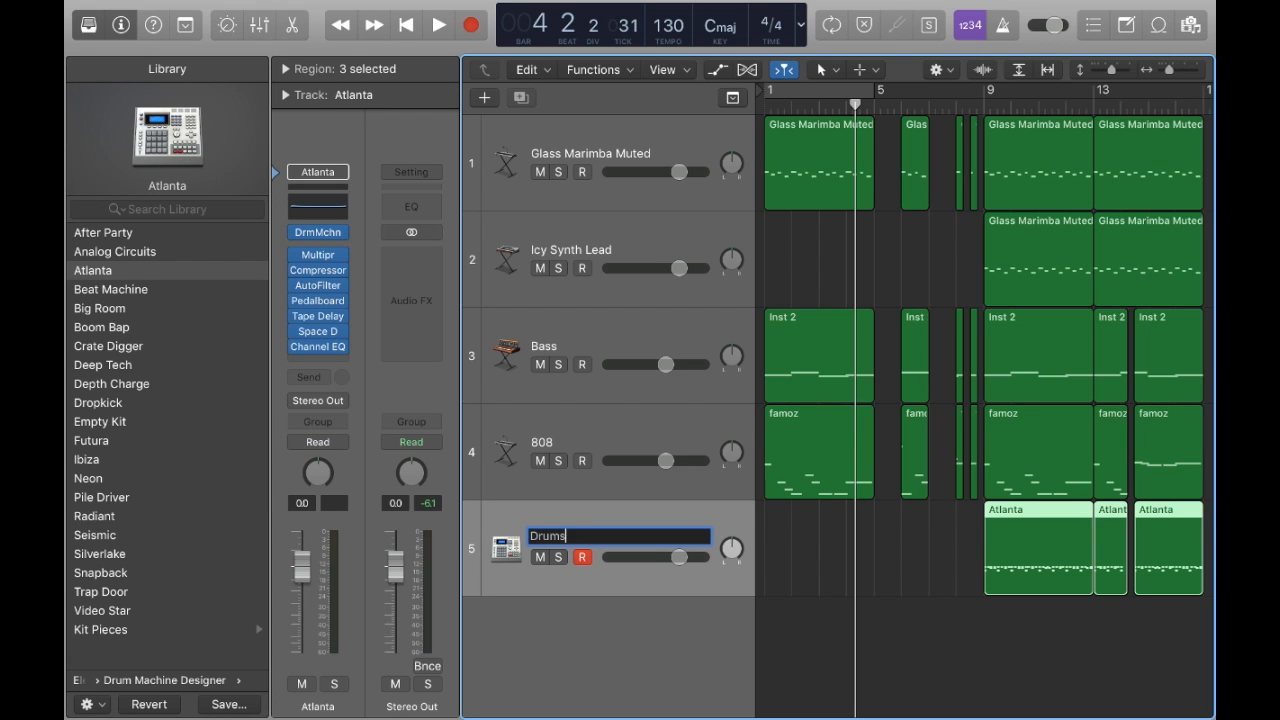
{"action": "key", "text": "Return"}
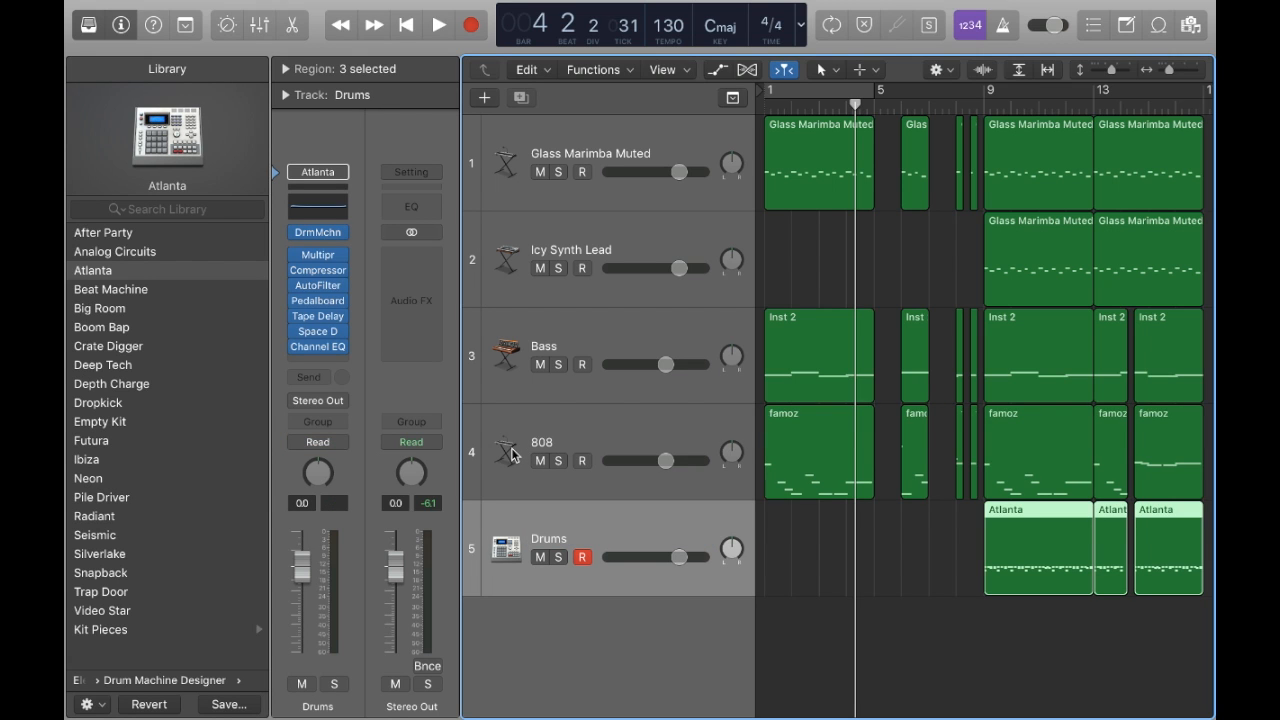
Change the 808 track's icon to the blue-and-white drum, the first icon in the Percussion category.
{"action": "left_click", "coordinate": [512, 452]}
{"action": "right_click", "coordinate": [509, 453]}
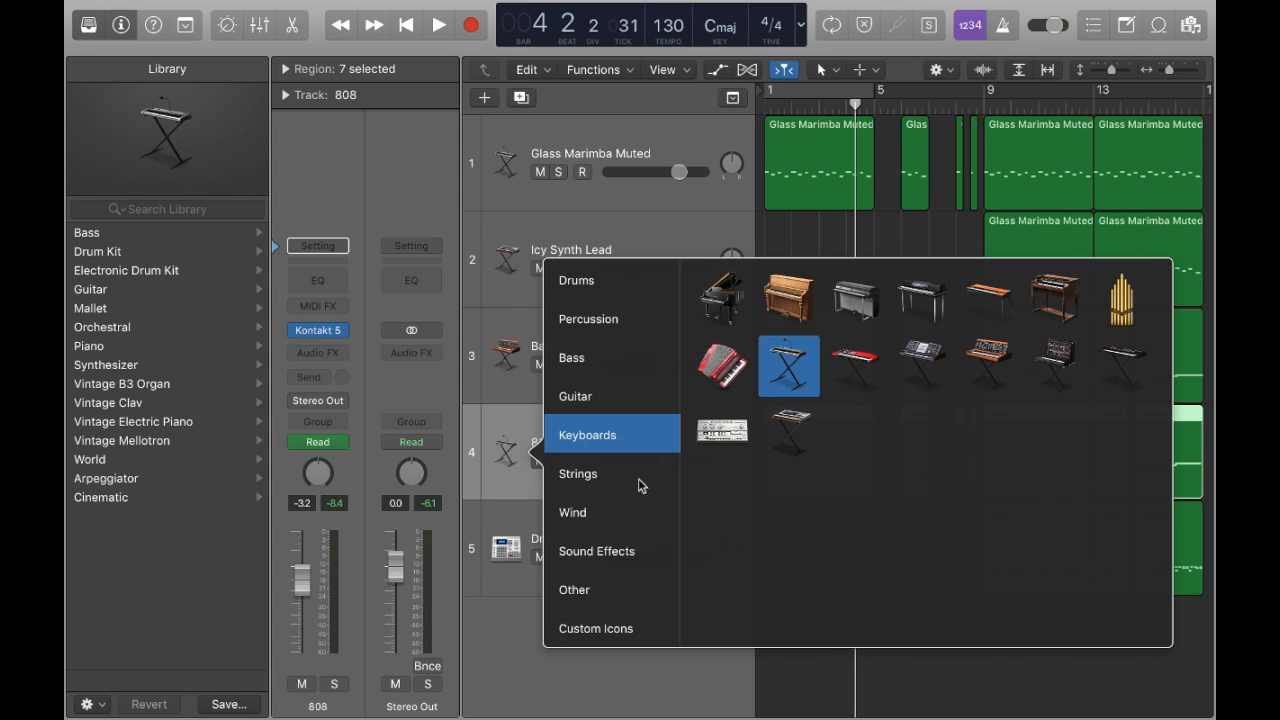
{"action": "left_click", "coordinate": [617, 329]}
{"action": "left_click", "coordinate": [722, 298]}
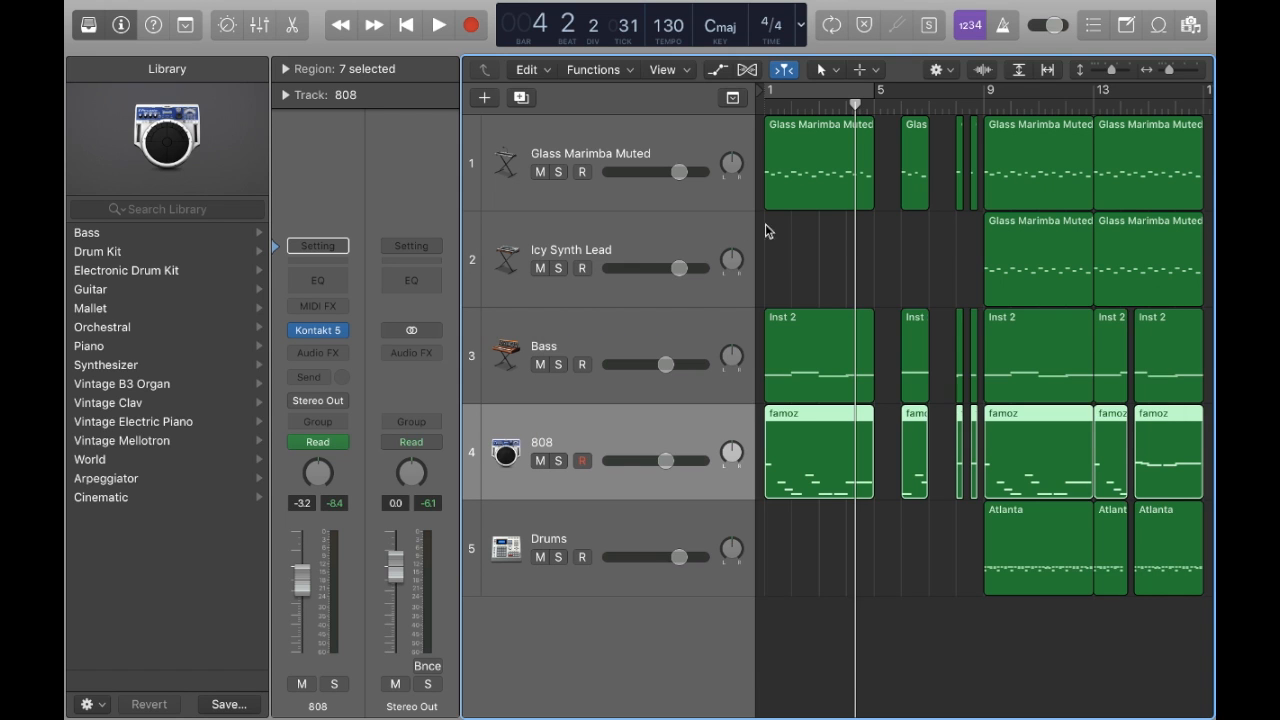
Assign teal to the Glass Marimba Muted track and bright cyan to all of its regions.
{"action": "left_click", "coordinate": [729, 144]}
{"action": "right_click", "coordinate": [675, 132]}
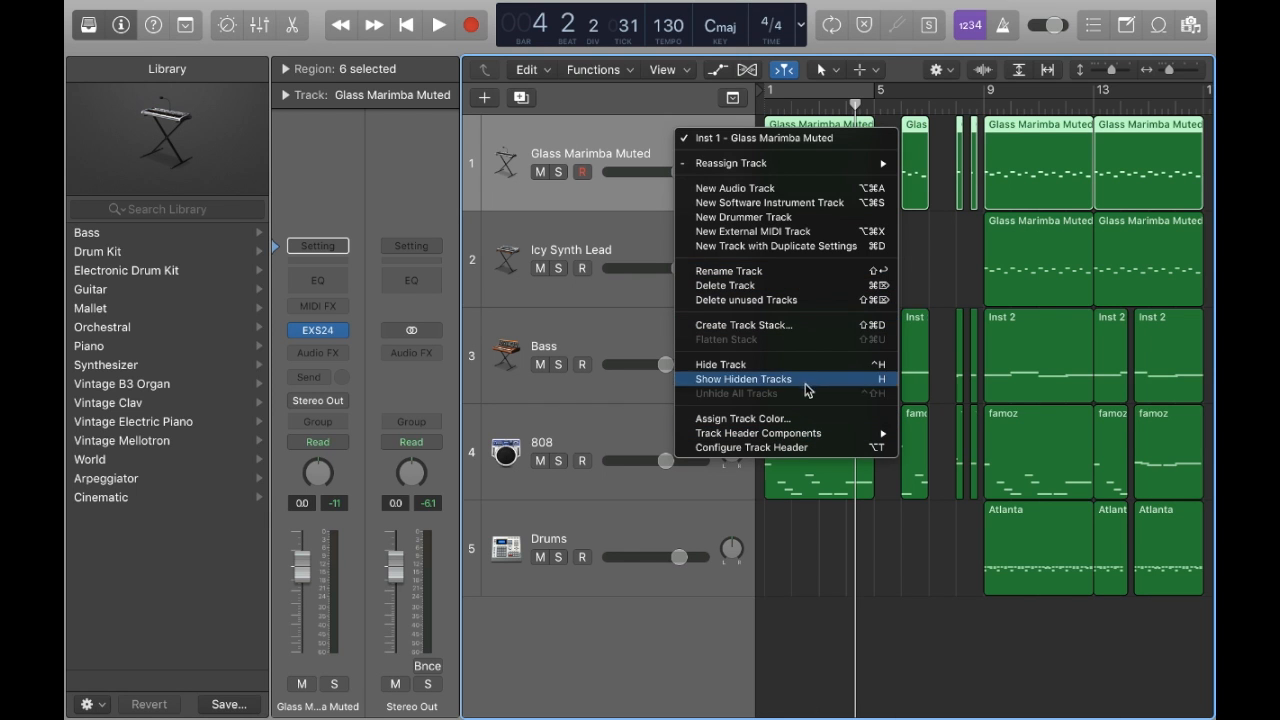
{"action": "left_click", "coordinate": [801, 419]}
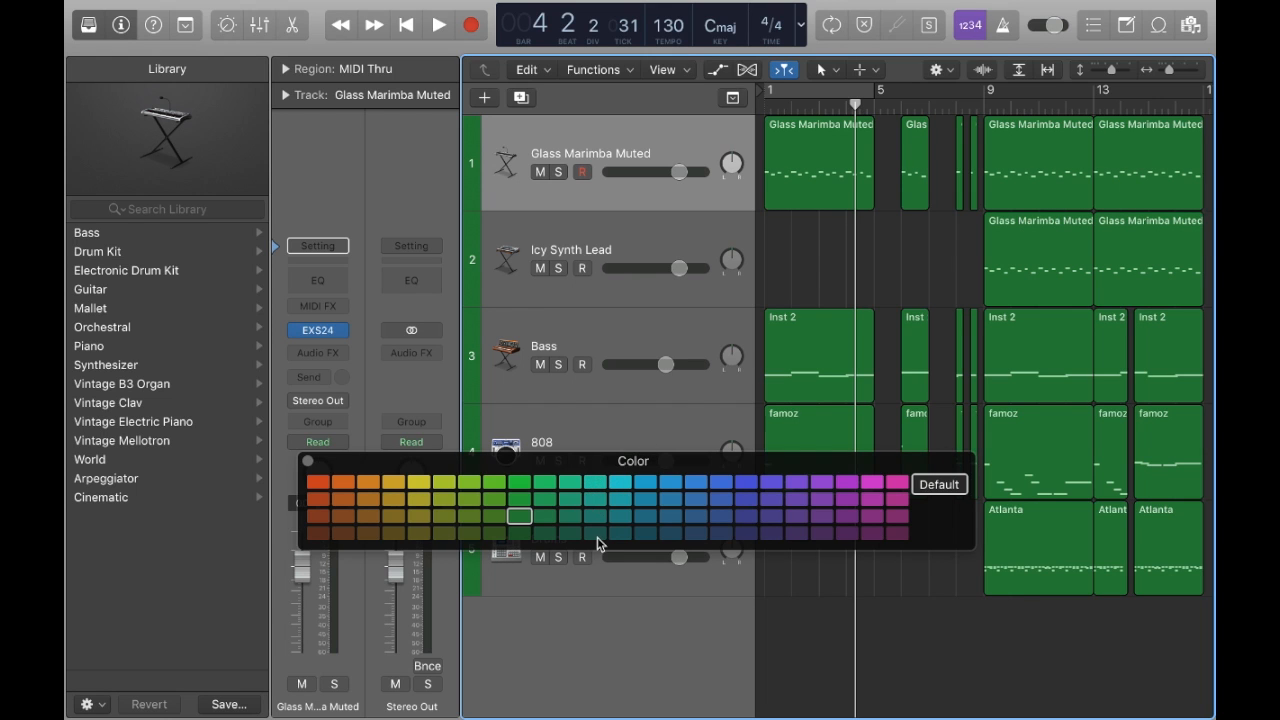
{"action": "left_click", "coordinate": [595, 483]}
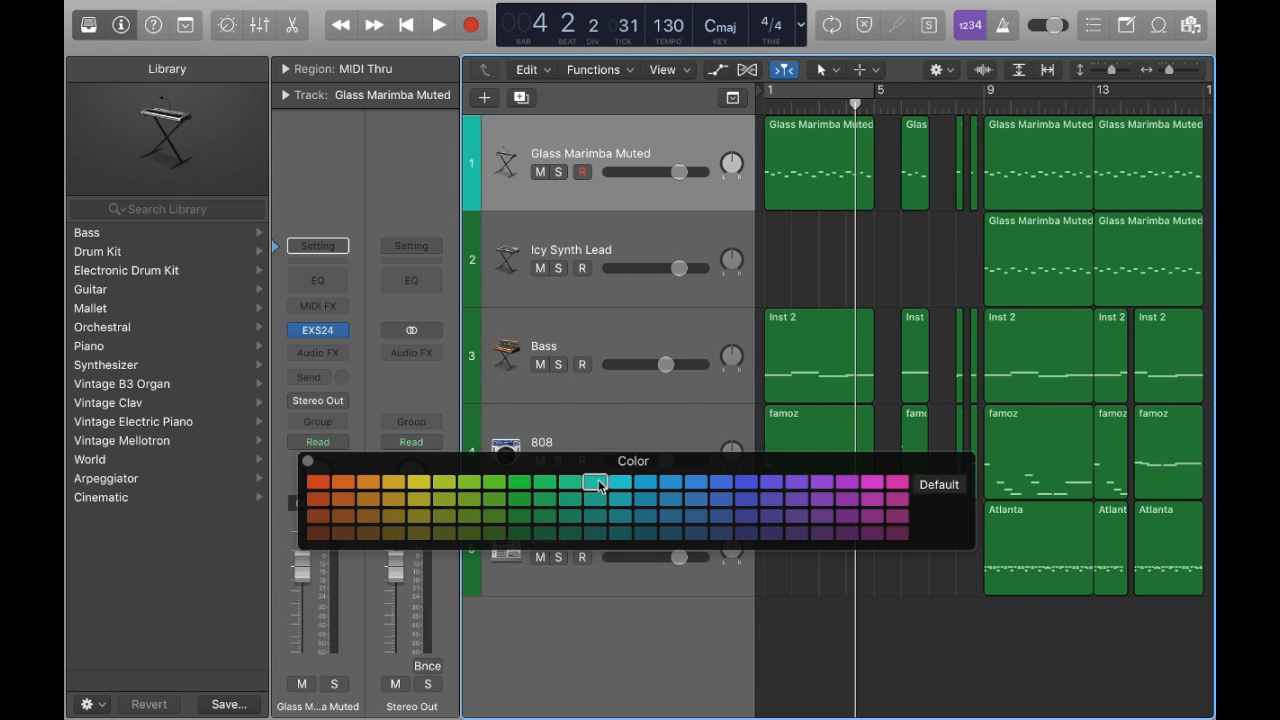
{"action": "left_click", "coordinate": [692, 152]}
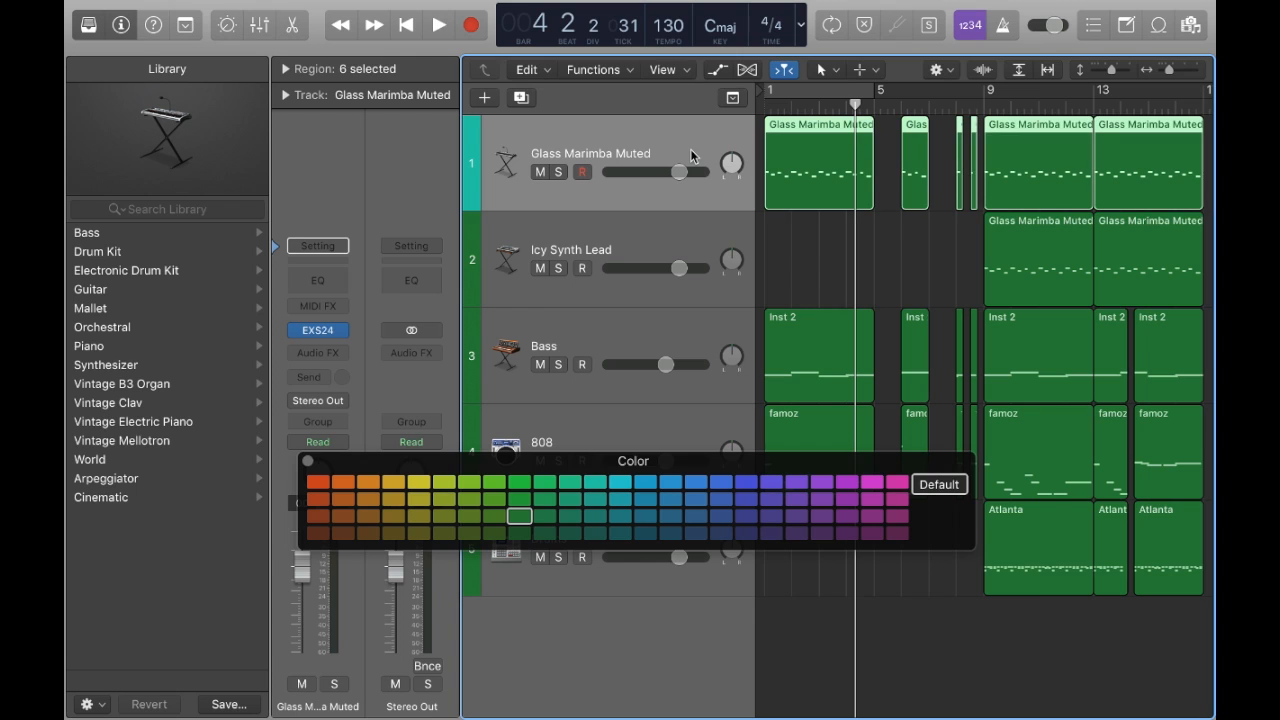
{"action": "left_click", "coordinate": [620, 482]}
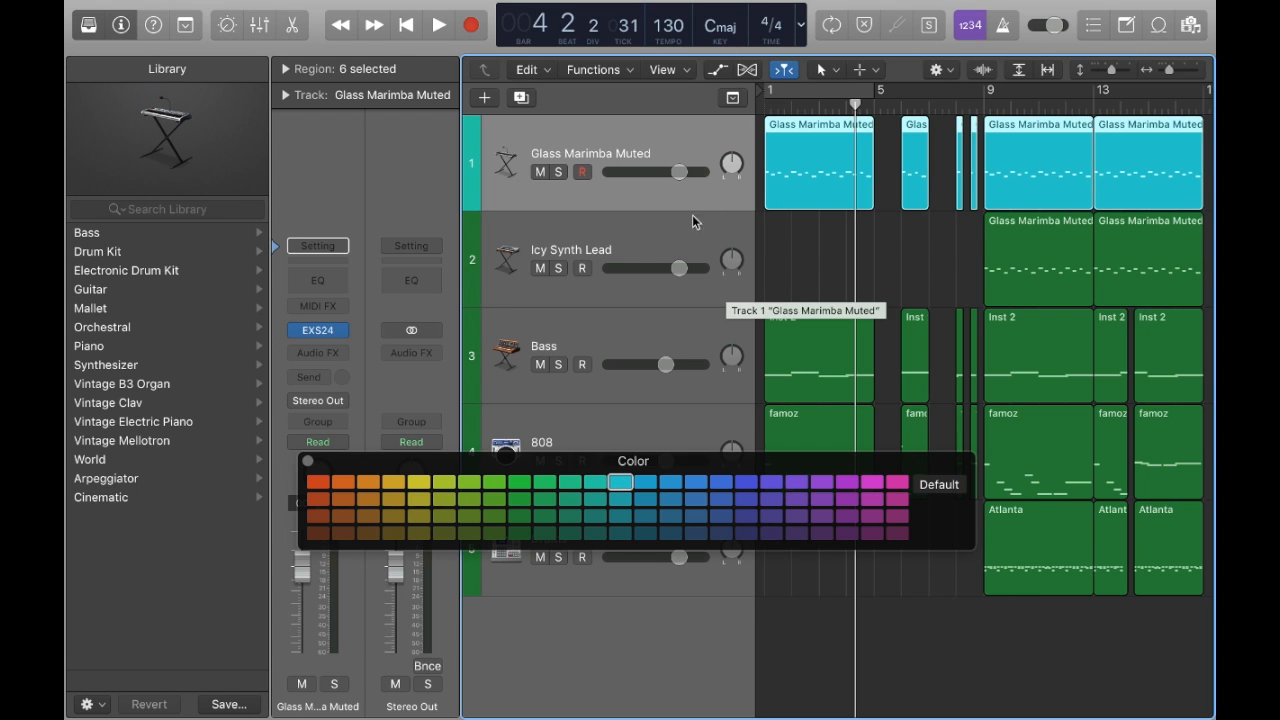
Color the Icy Synth Lead, Bass and 808 tracks and regions in progressively darker teal, Drums in bright blue, and increase the track height.
{"action": "left_click", "coordinate": [668, 238]}
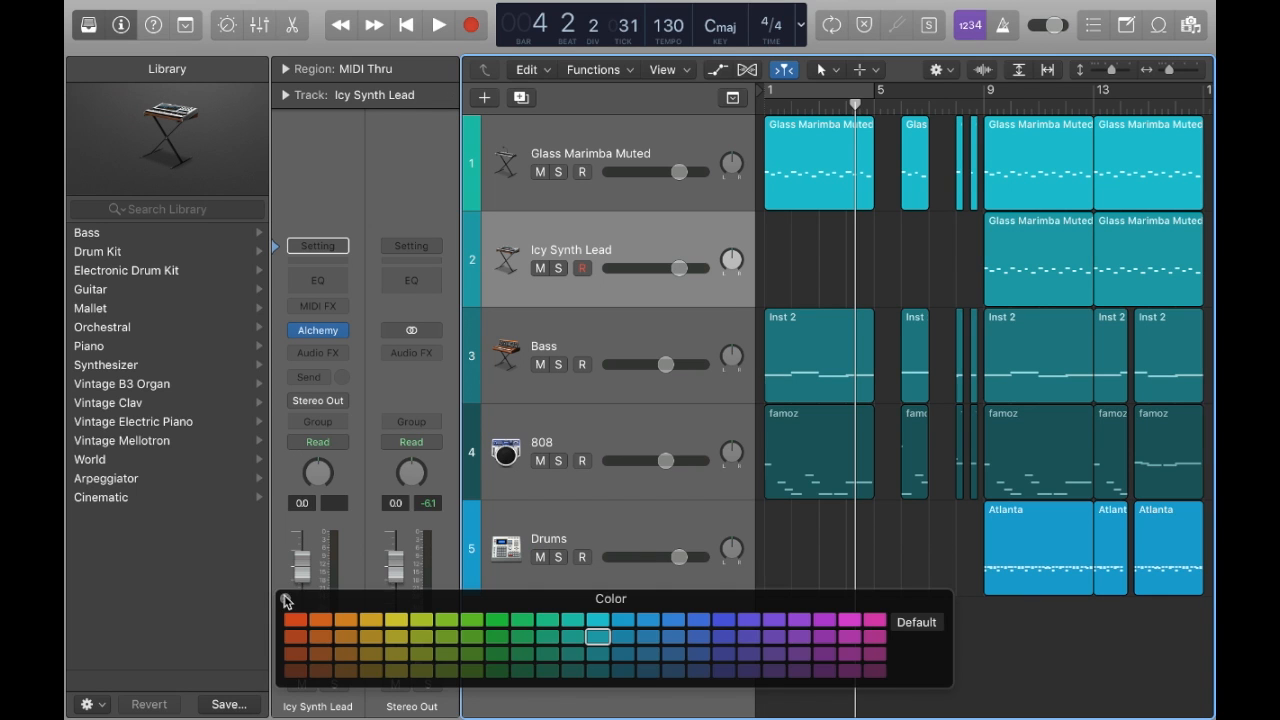
{"action": "key", "text": "alt+c"}
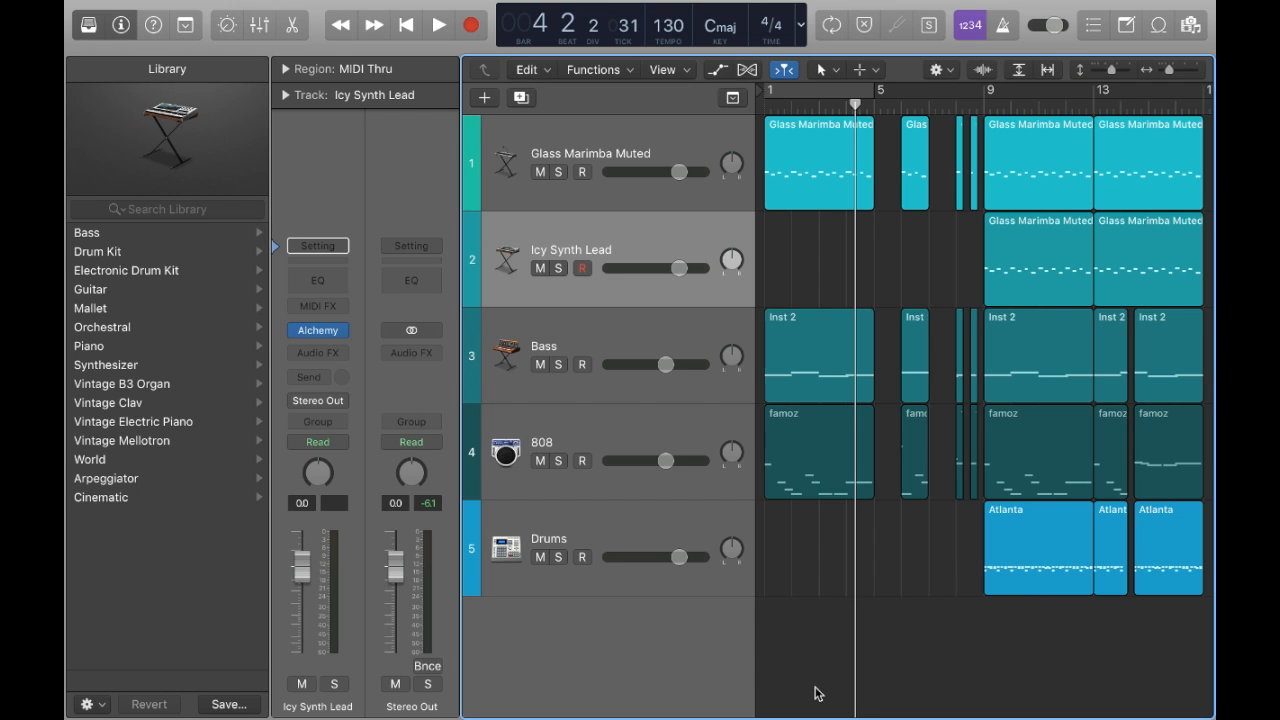
{"action": "key", "text": "super+Down"}
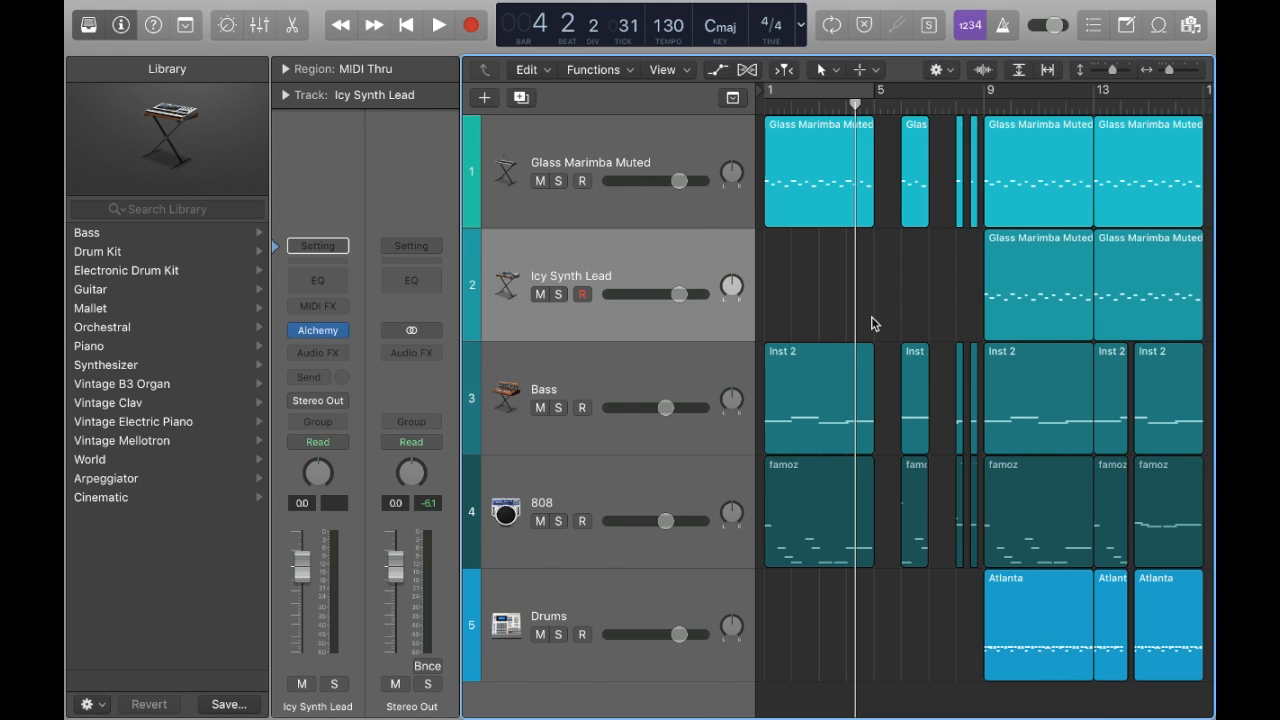
Show the mixer and examine each channel strip's instrument, audio effects, output, track icon and fader, including the effects chain on Drums.
{"action": "key", "text": "x"}
{"action": "scroll", "coordinate": [845, 527], "scroll_direction": "up", "scroll_amount": 10}
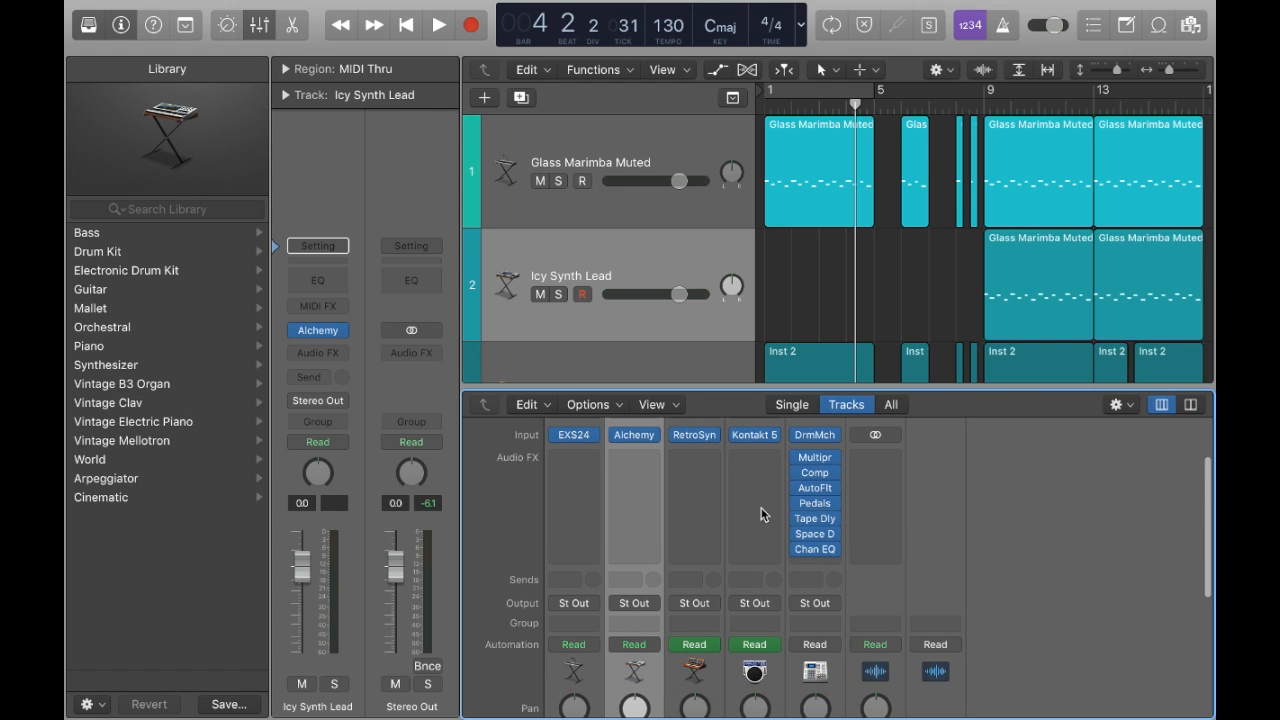
{"action": "scroll", "coordinate": [762, 585], "scroll_direction": "down", "scroll_amount": 8}
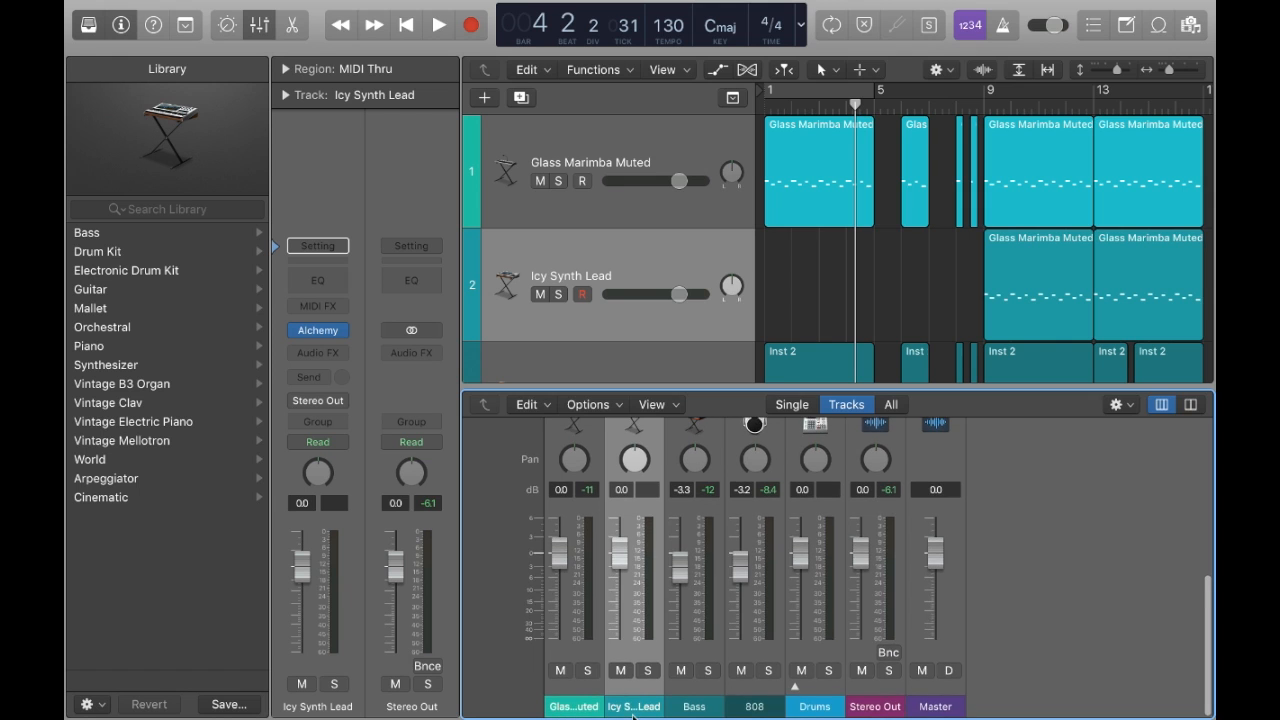
{"action": "scroll", "coordinate": [800, 670], "scroll_direction": "up", "scroll_amount": 8}
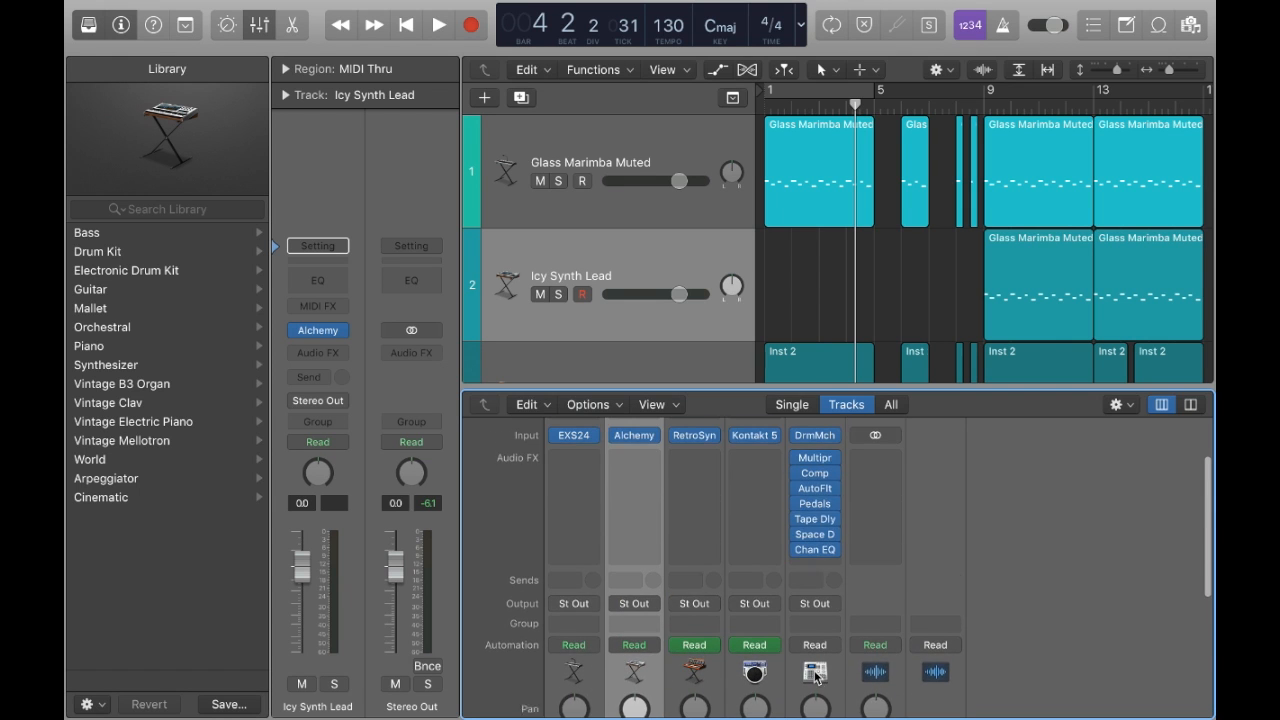
{"action": "scroll", "coordinate": [829, 505], "scroll_direction": "down", "scroll_amount": 2}
{"action": "scroll", "coordinate": [822, 512], "scroll_direction": "up", "scroll_amount": 5}
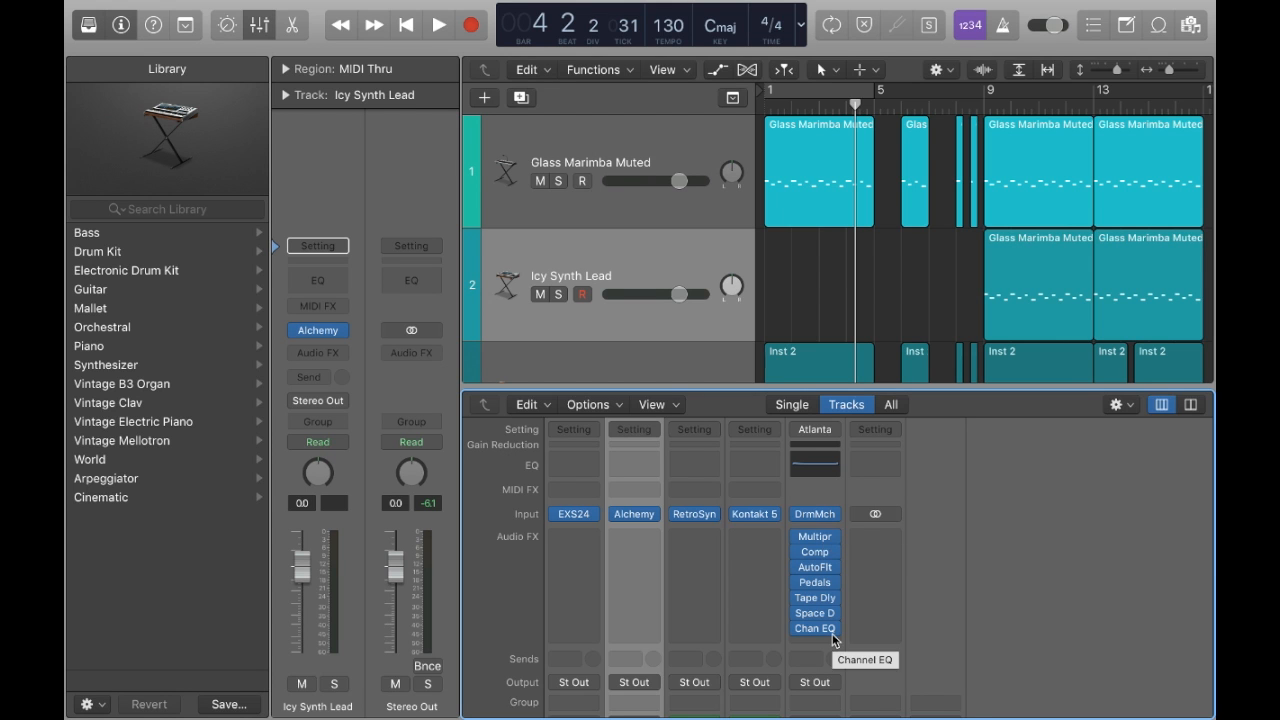
{"action": "scroll", "coordinate": [830, 636], "scroll_direction": "down", "scroll_amount": 4}
{"action": "scroll", "coordinate": [832, 640], "scroll_direction": "down", "scroll_amount": 2}
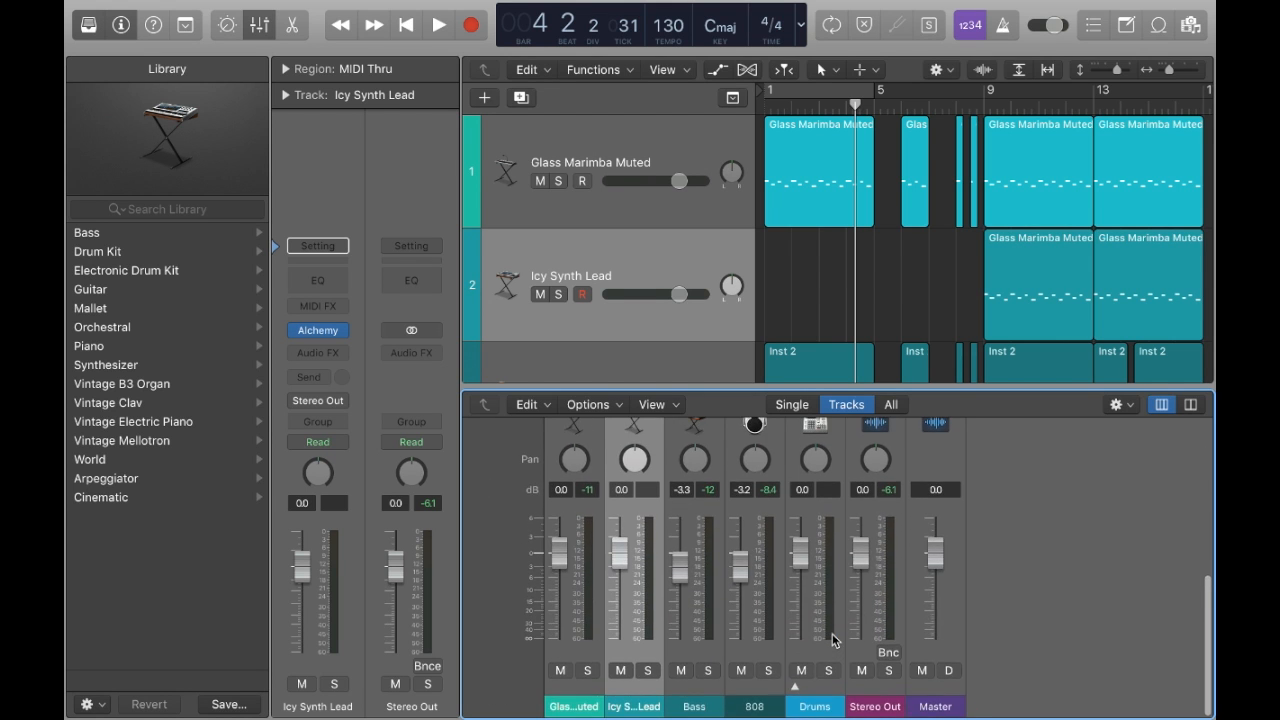
{"action": "scroll", "coordinate": [832, 640], "scroll_direction": "up", "scroll_amount": 5}
{"action": "scroll", "coordinate": [832, 640], "scroll_direction": "up", "scroll_amount": 1}
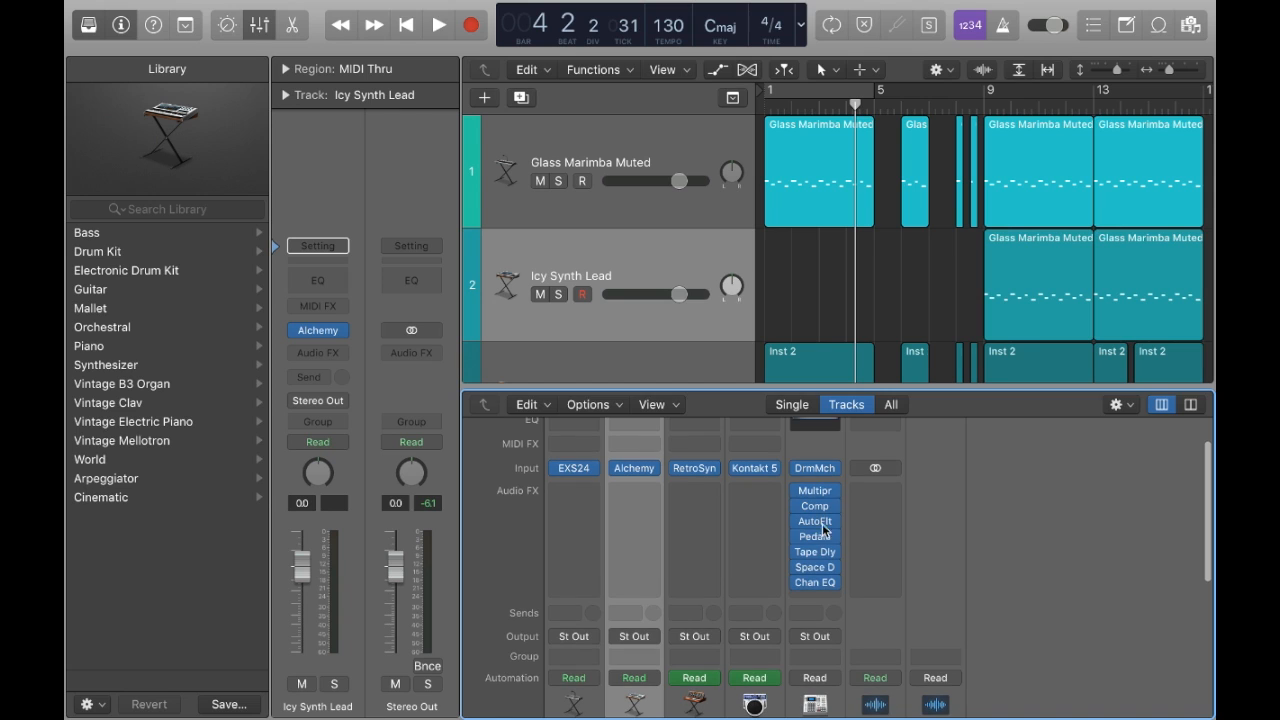
{"action": "mouse_move", "coordinate": [831, 590]}
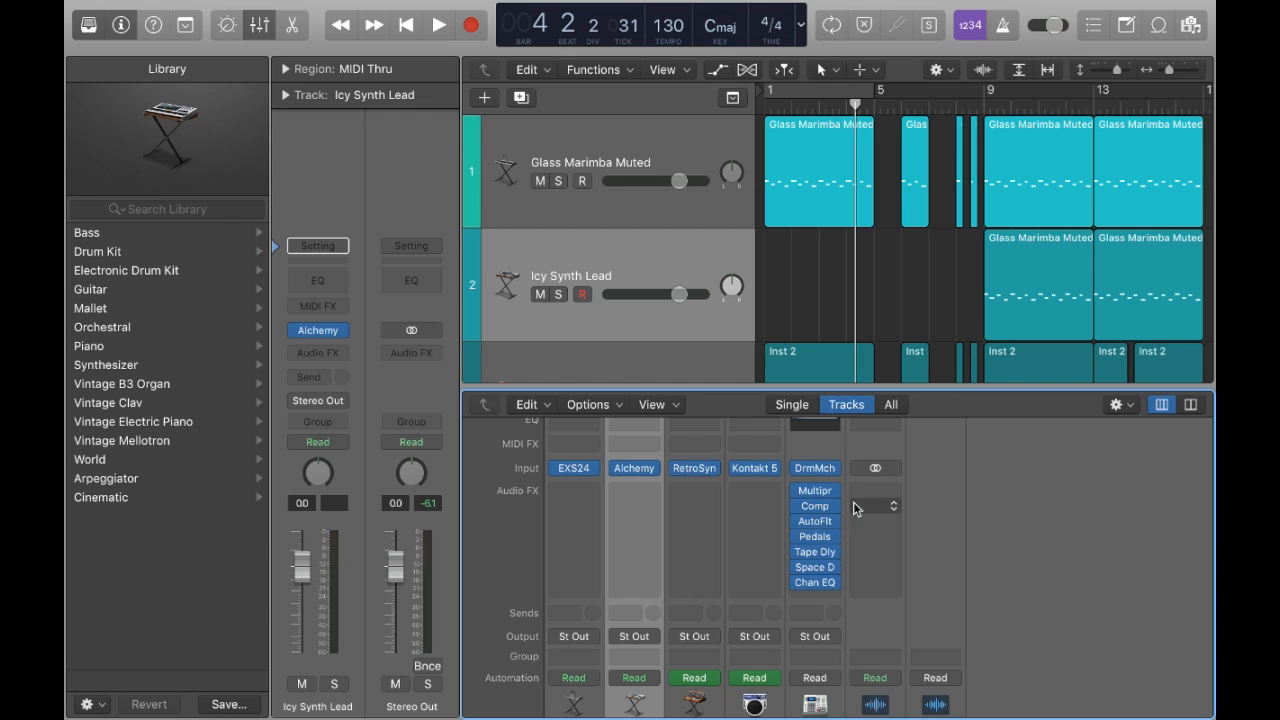
{"action": "scroll", "coordinate": [817, 594], "scroll_direction": "down", "scroll_amount": 1}
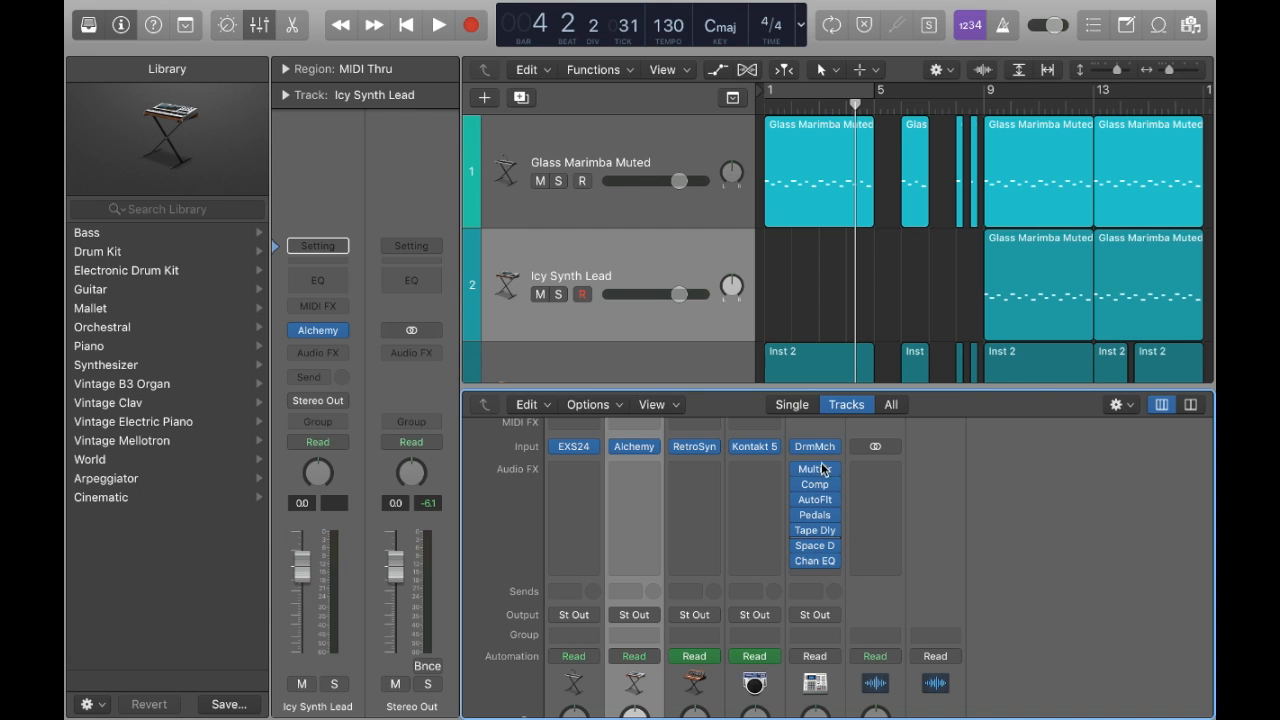
{"action": "scroll", "coordinate": [584, 503], "scroll_direction": "down", "scroll_amount": 8}
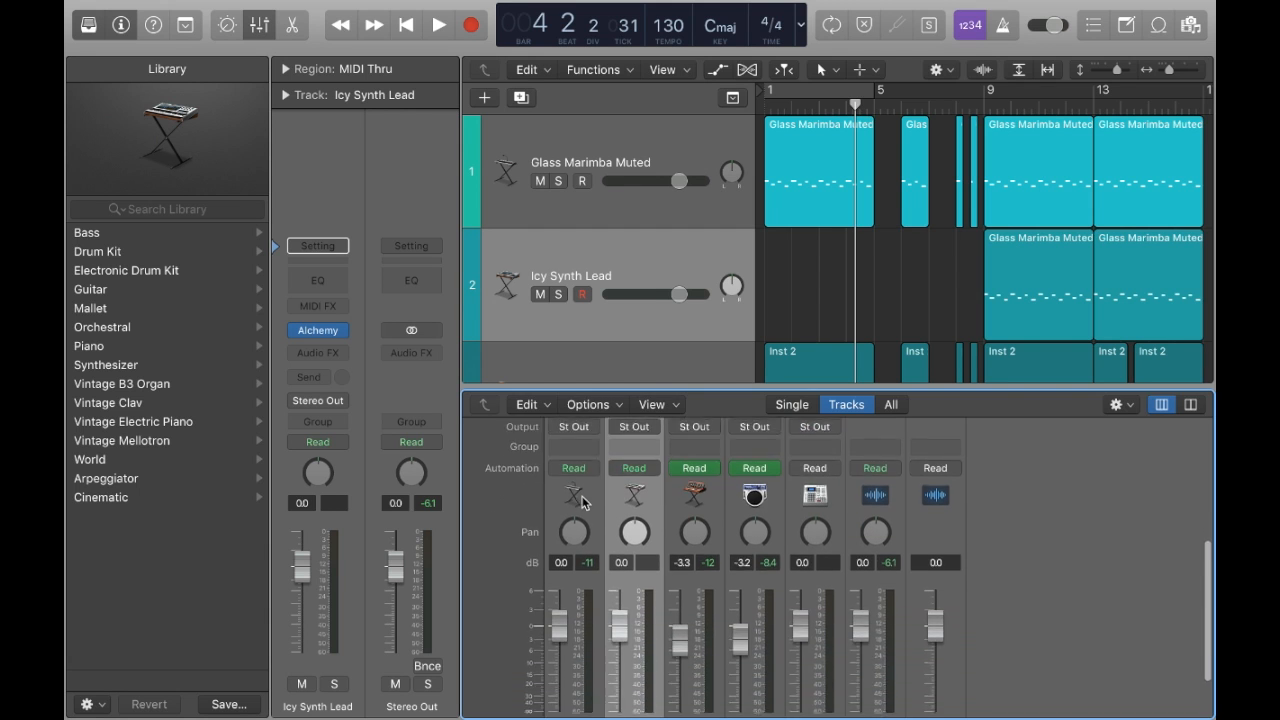
Select the Glass Marimba Muted channel strip and examine its pan, fader, output and available audio effects.
{"action": "scroll", "coordinate": [584, 503], "scroll_direction": "down", "scroll_amount": 1}
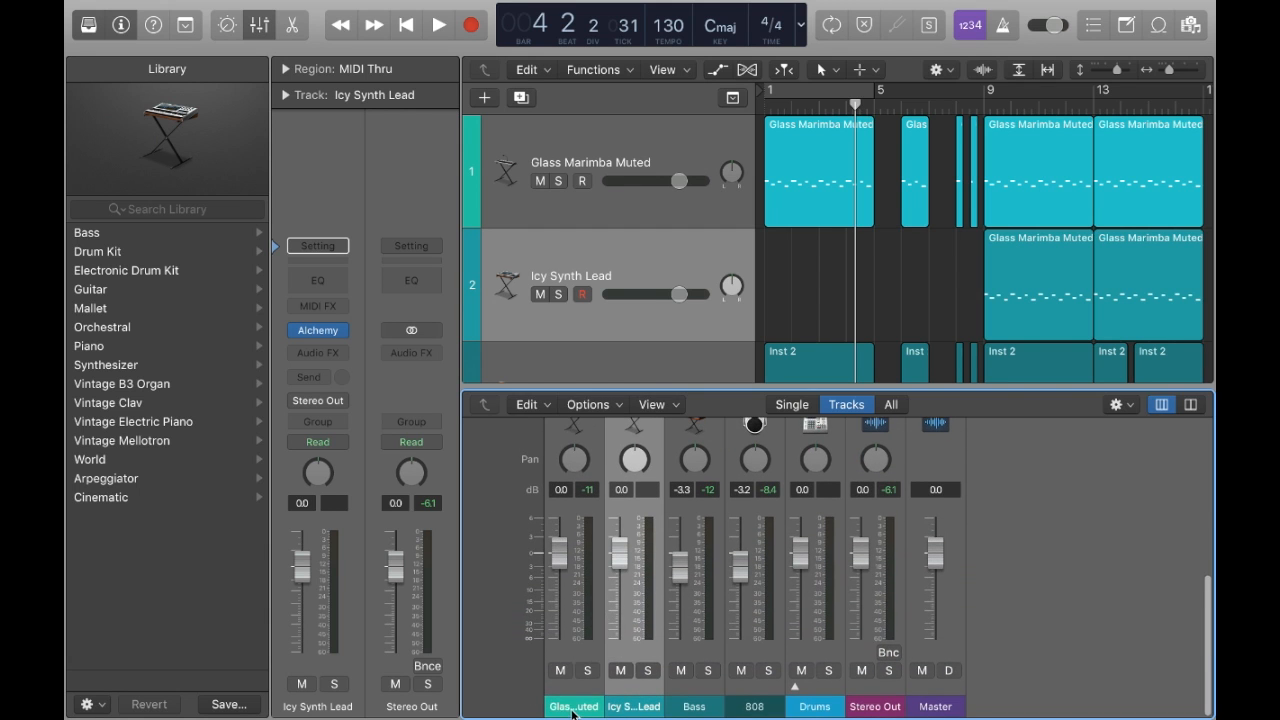
{"action": "left_click", "coordinate": [577, 704]}
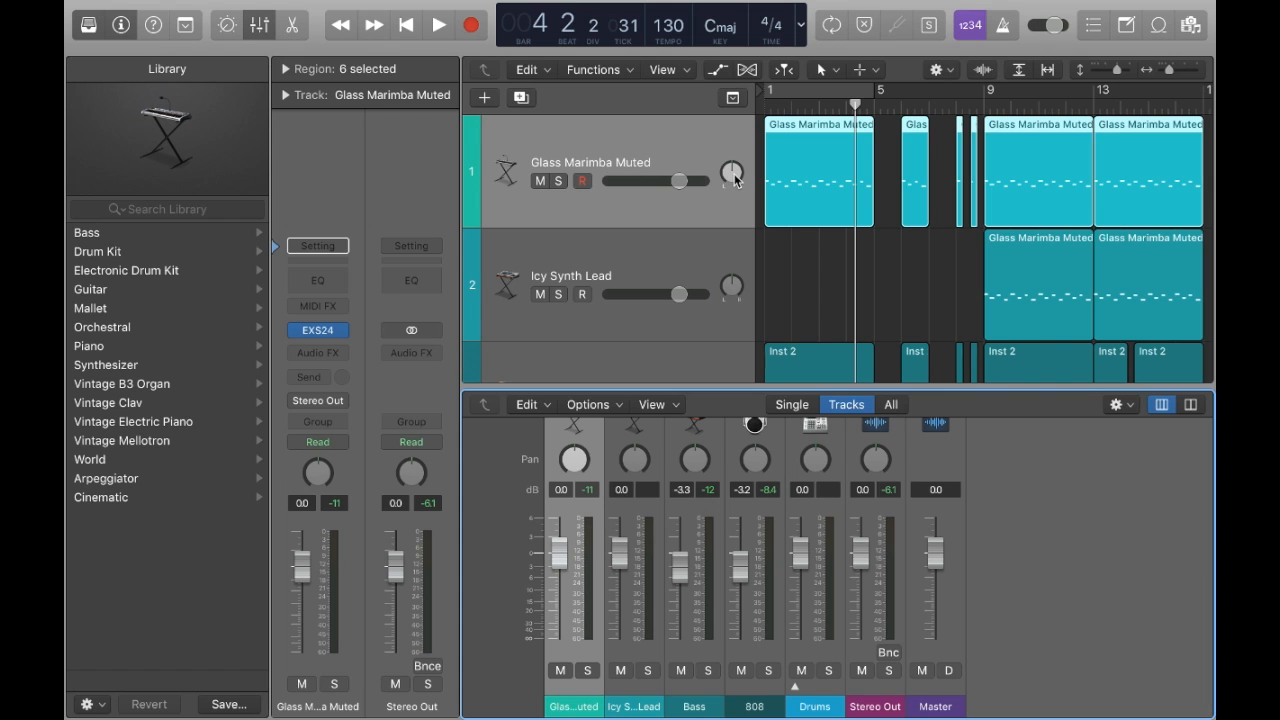
{"action": "scroll", "coordinate": [691, 251], "scroll_direction": "down", "scroll_amount": 1}
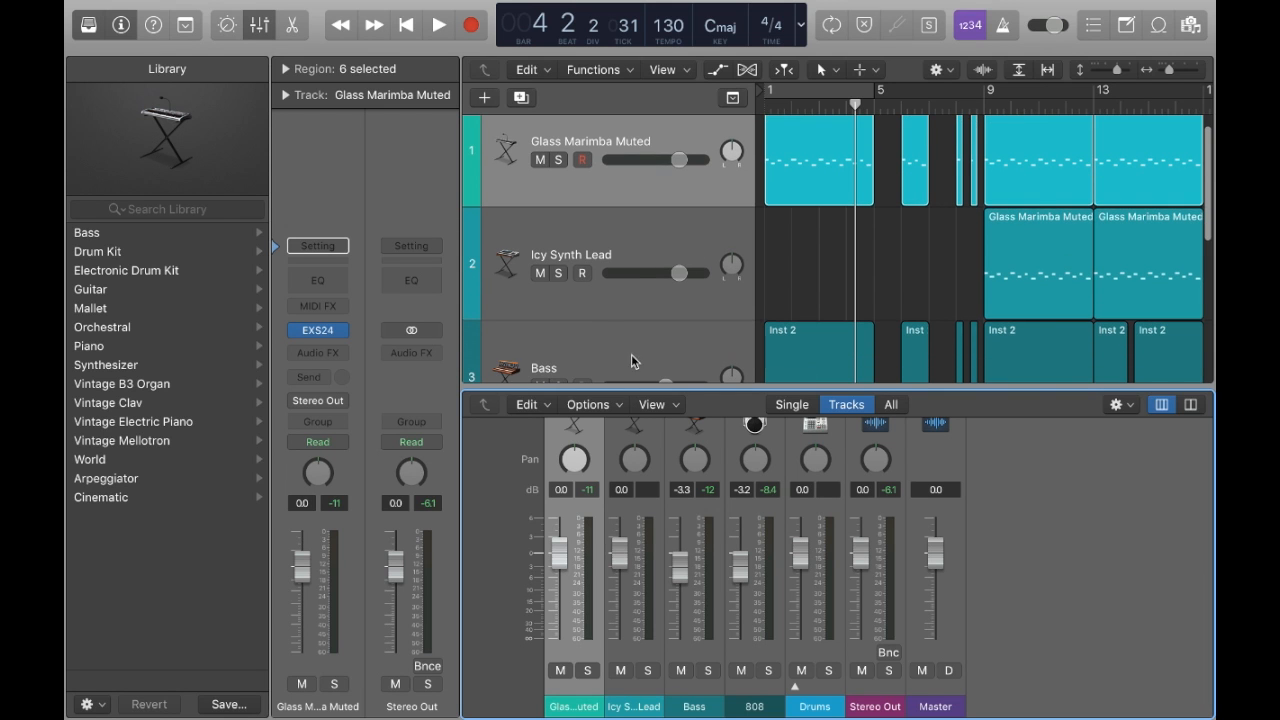
{"action": "scroll", "coordinate": [618, 497], "scroll_direction": "up", "scroll_amount": 3}
{"action": "scroll", "coordinate": [617, 494], "scroll_direction": "up", "scroll_amount": 4}
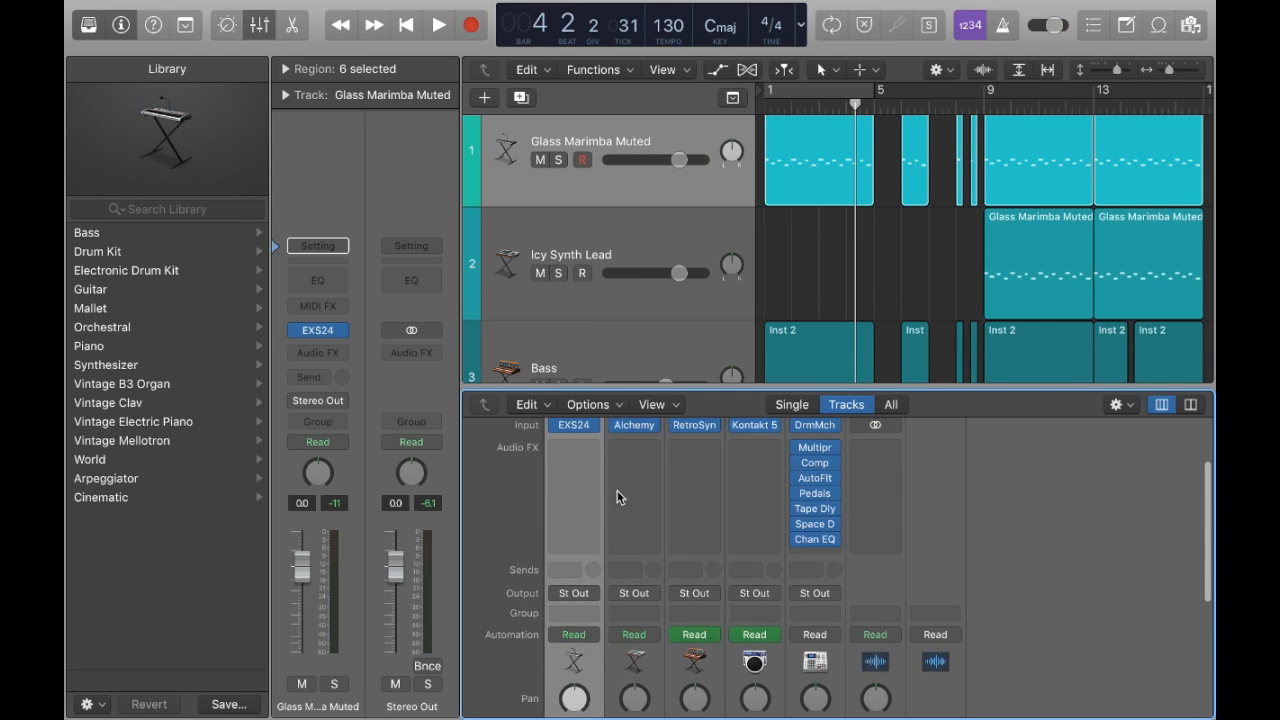
{"action": "left_click", "coordinate": [575, 453]}
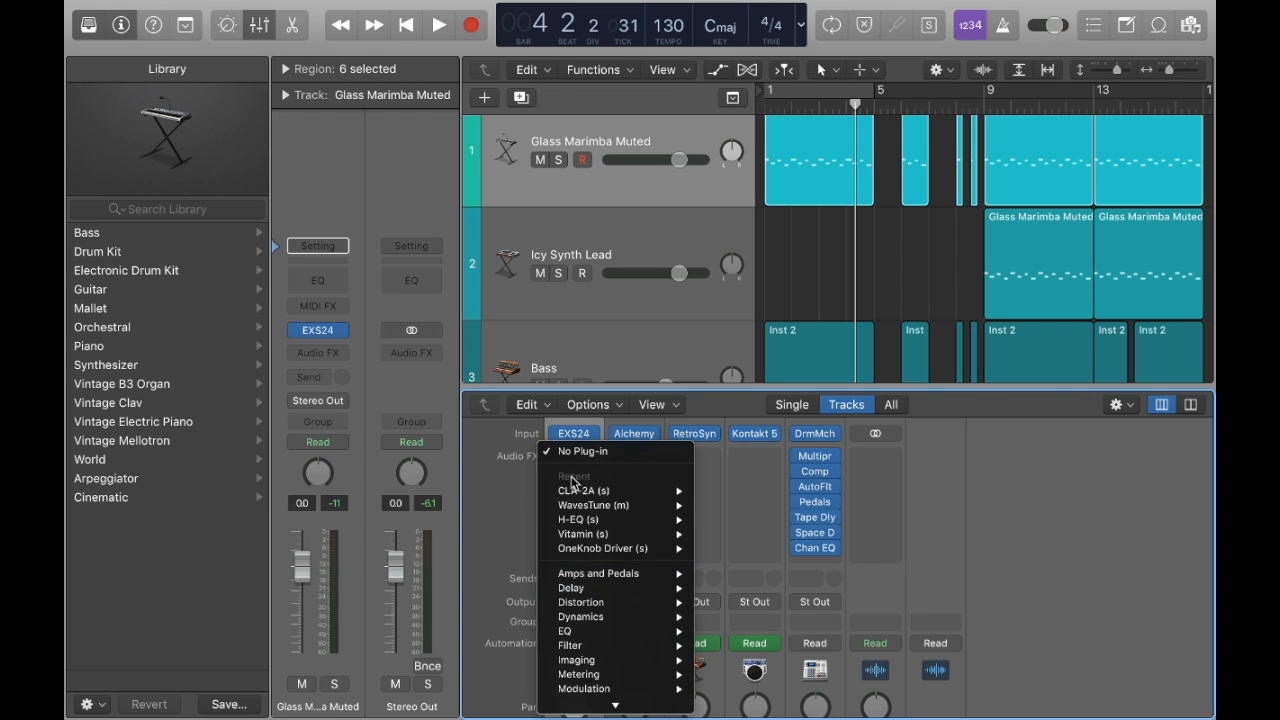
{"action": "left_click", "coordinate": [520, 508]}
{"action": "scroll", "coordinate": [578, 470], "scroll_direction": "up", "scroll_amount": 2}
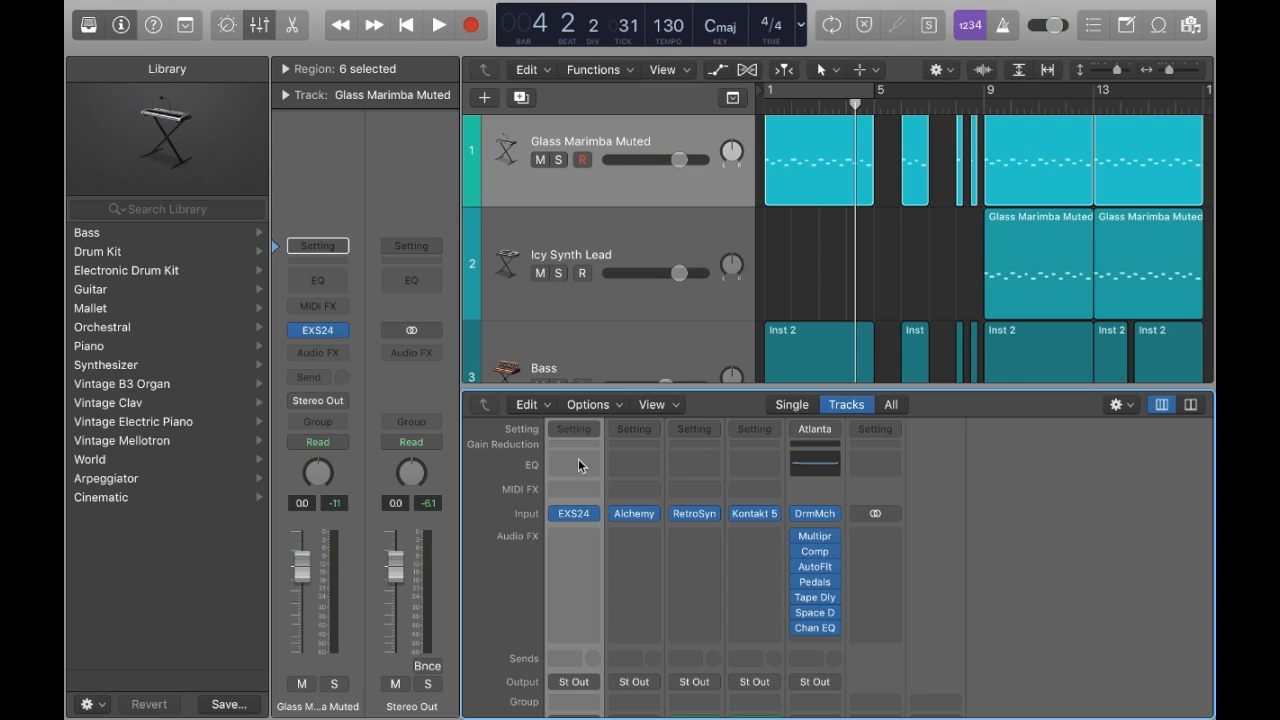
Add a Channel EQ to Glass Marimba Muted and load the Piano Low preset from the Keyboards category.
{"action": "left_click", "coordinate": [577, 472]}
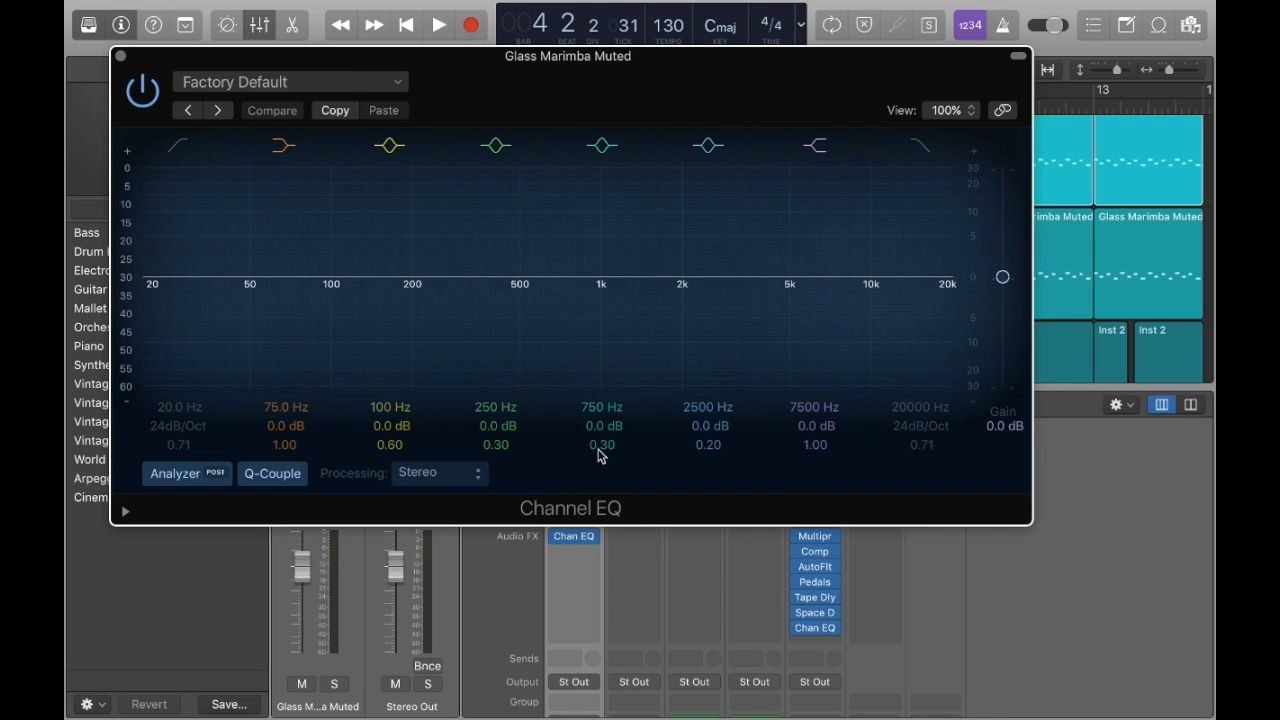
{"action": "left_click", "coordinate": [338, 82]}
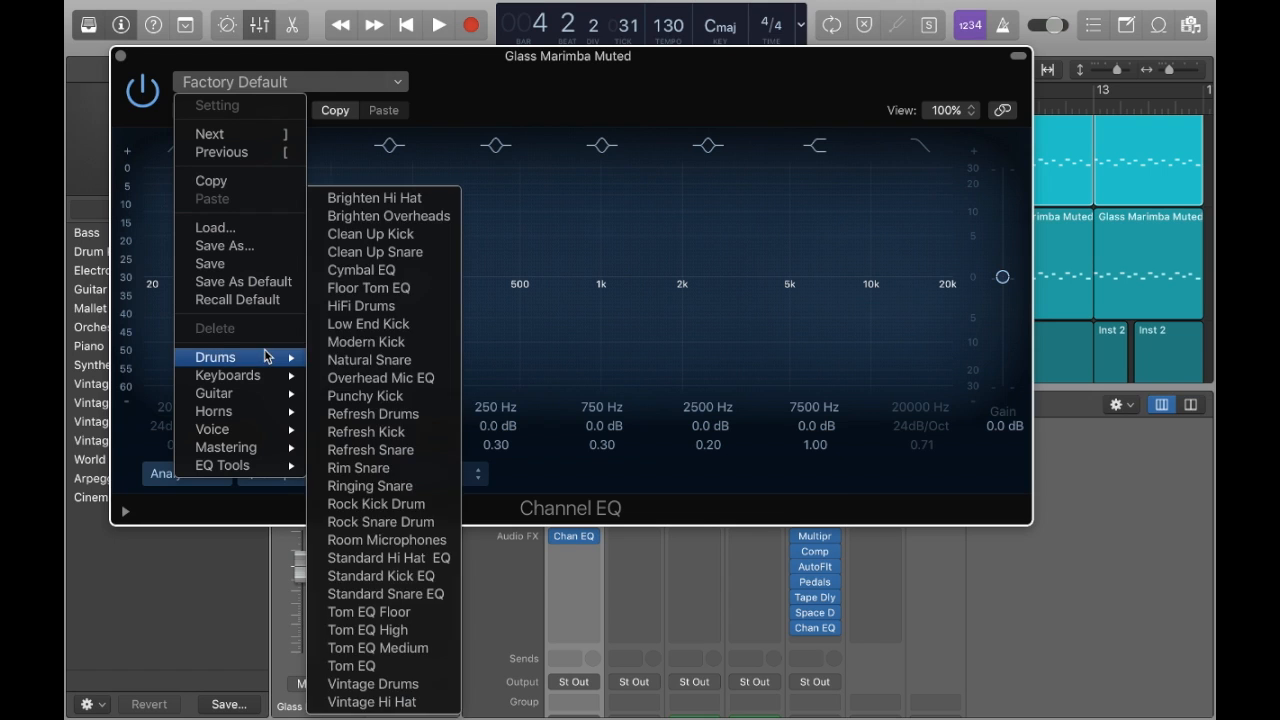
{"action": "mouse_move", "coordinate": [267, 381]}
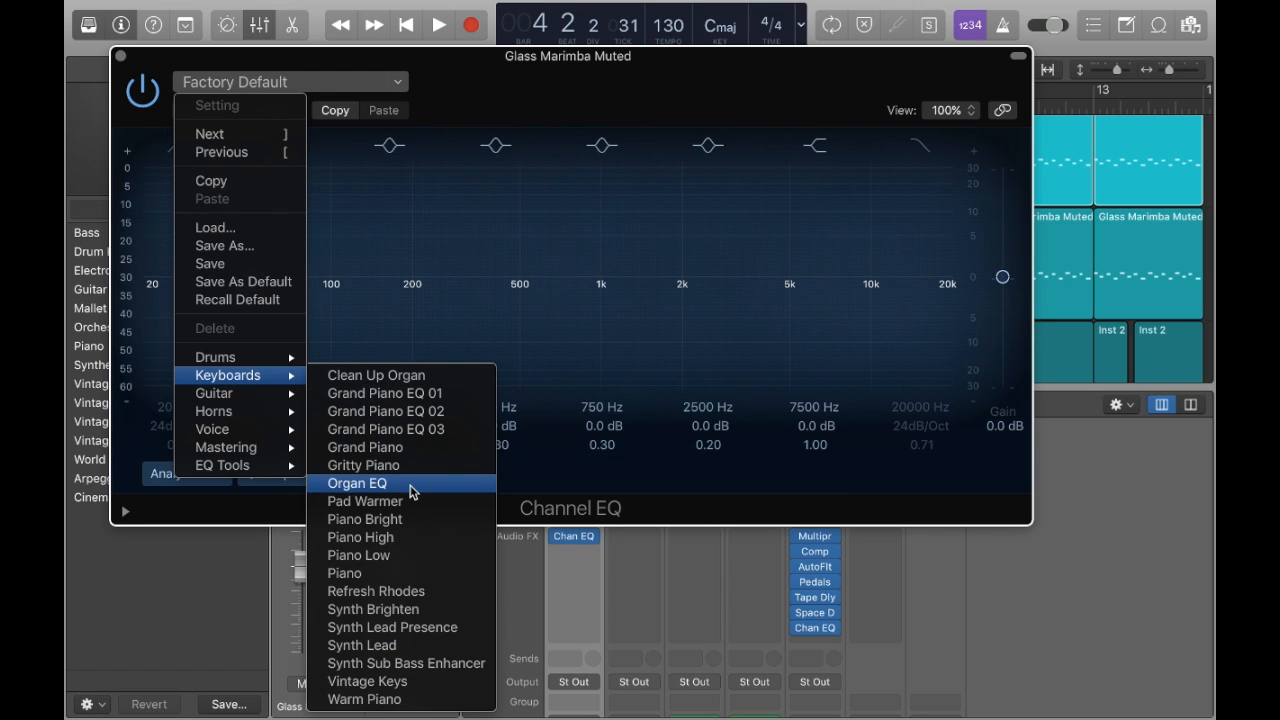
{"action": "left_click", "coordinate": [440, 557]}
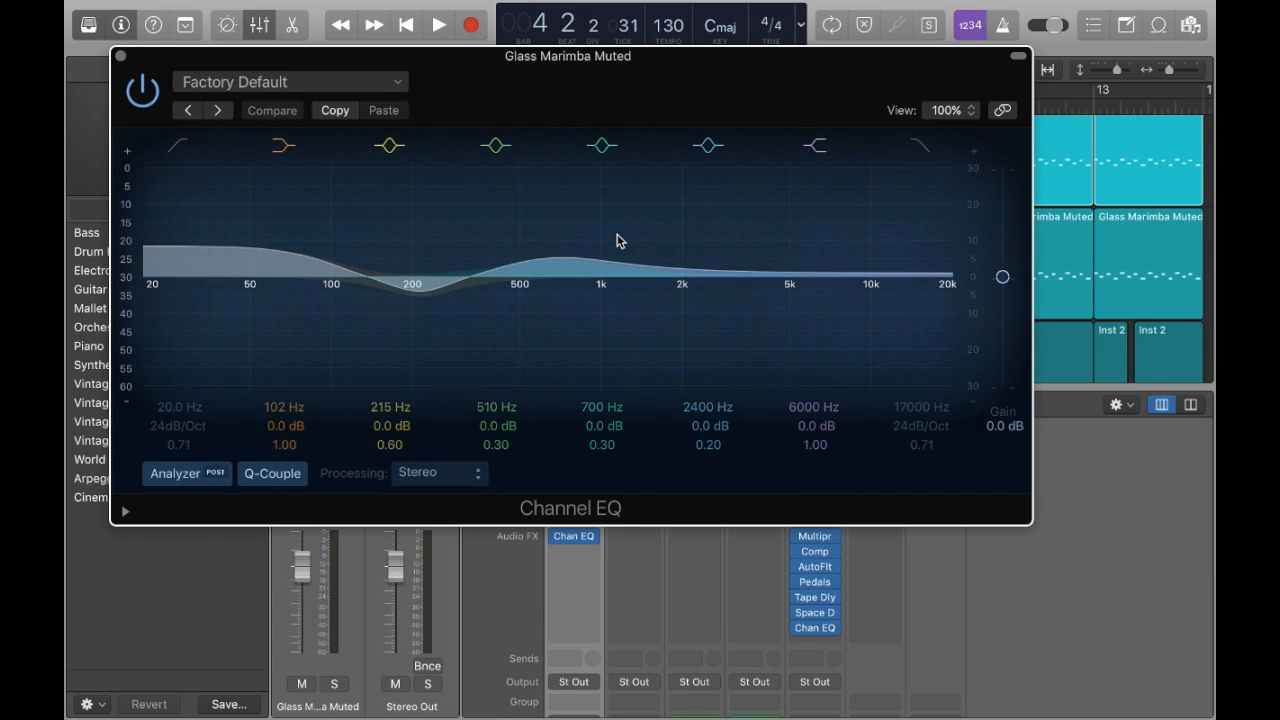
Solo Glass Marimba Muted during playback and compare its sound with the Channel EQ bypassed and re-enabled.
{"action": "key", "text": "space"}
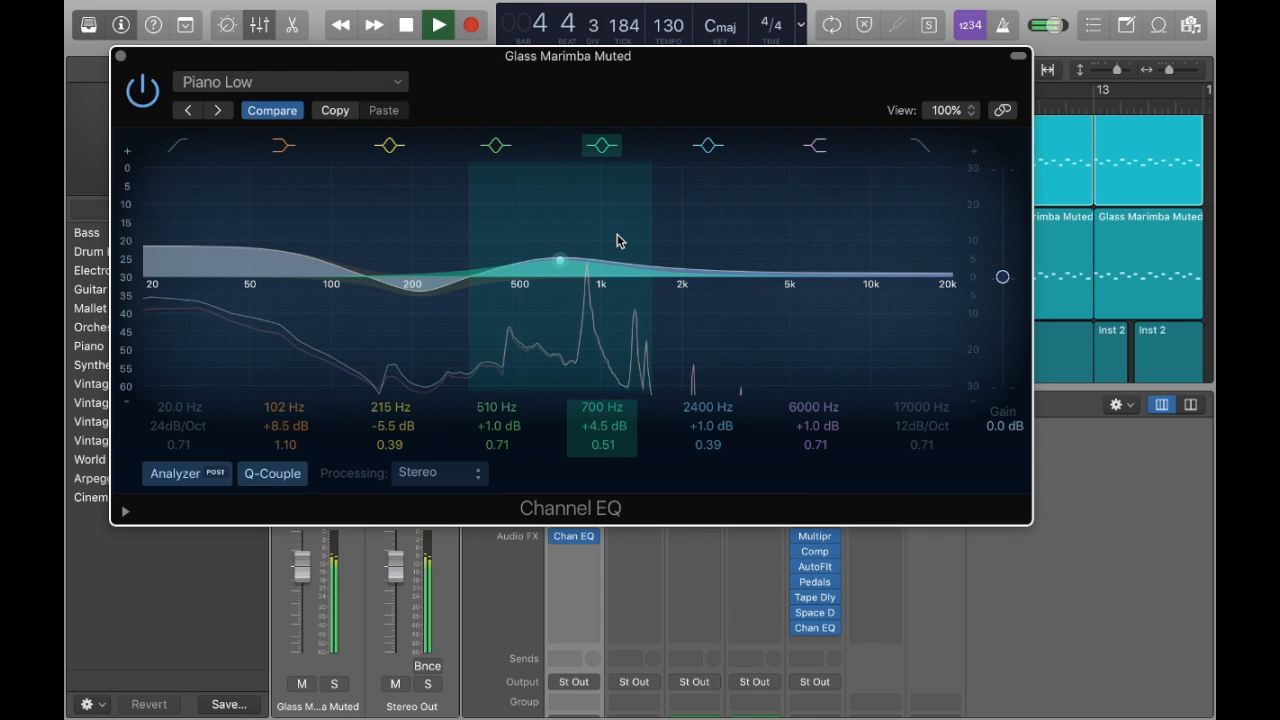
{"action": "left_click_drag", "start_coordinate": [646, 63], "coordinate": [659, 271]}
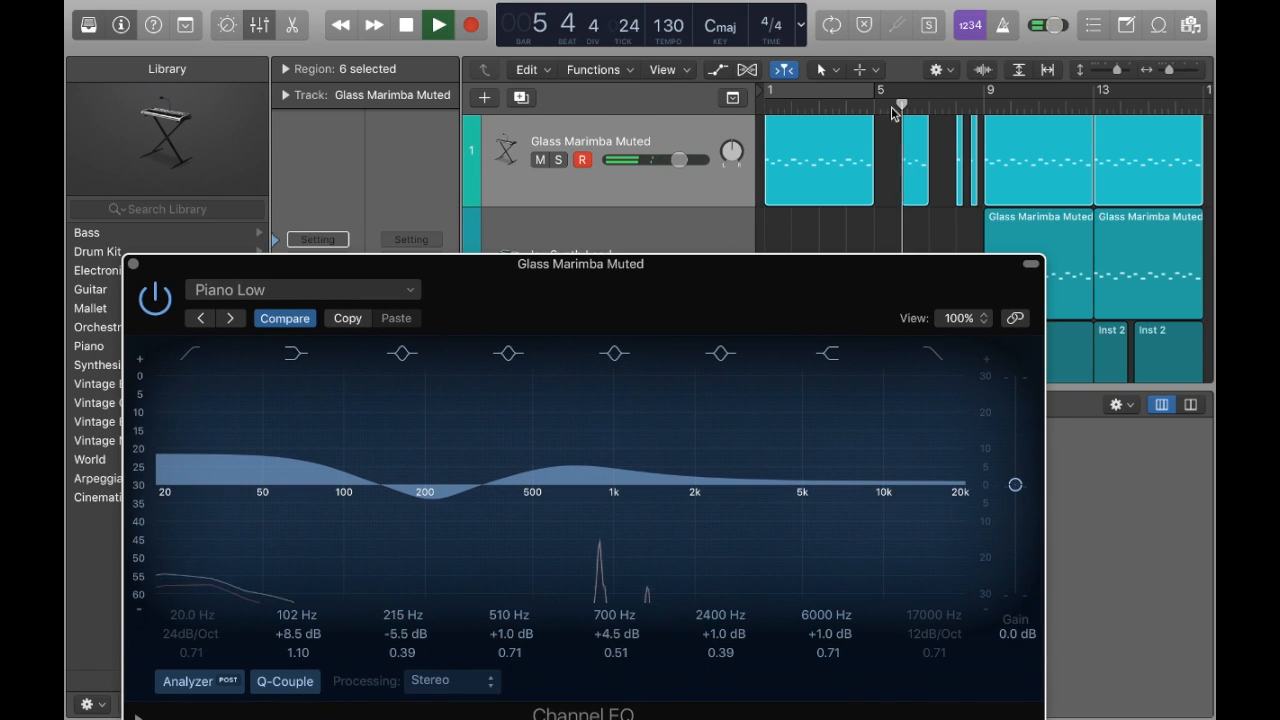
{"action": "left_click", "coordinate": [828, 170]}
{"action": "key", "text": "s"}
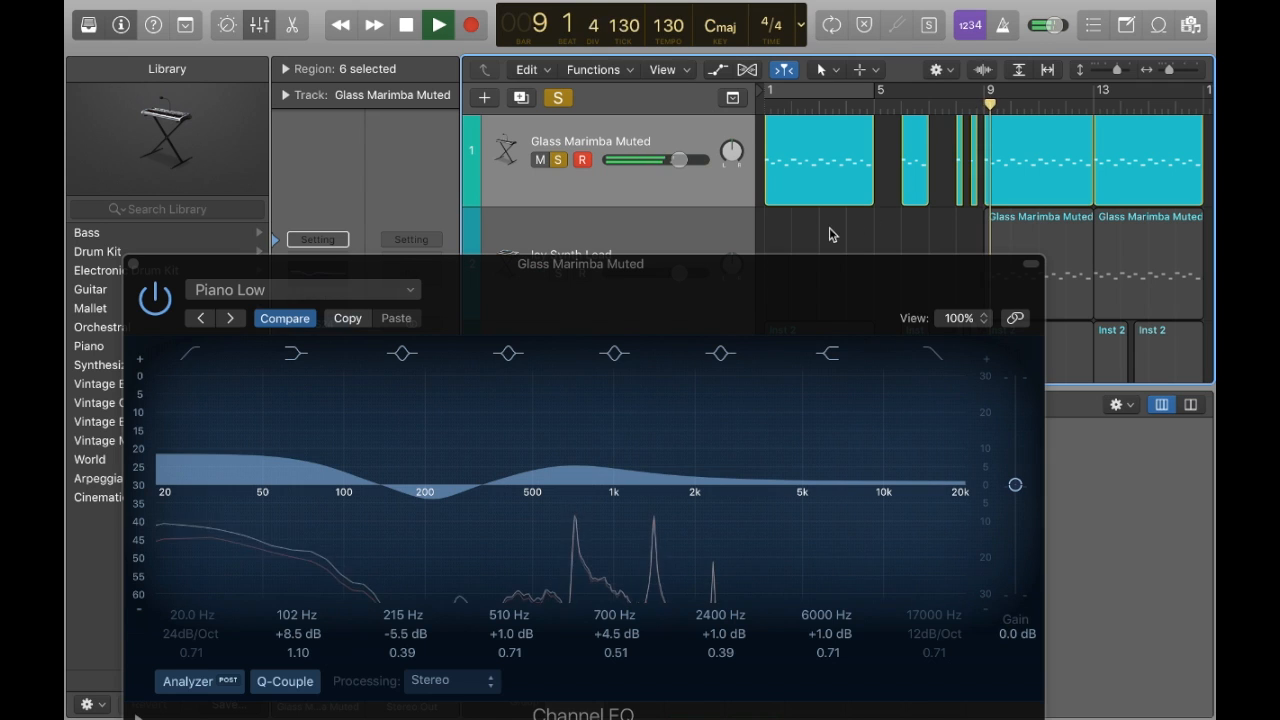
{"action": "left_click_drag", "start_coordinate": [765, 288], "coordinate": [829, 161]}
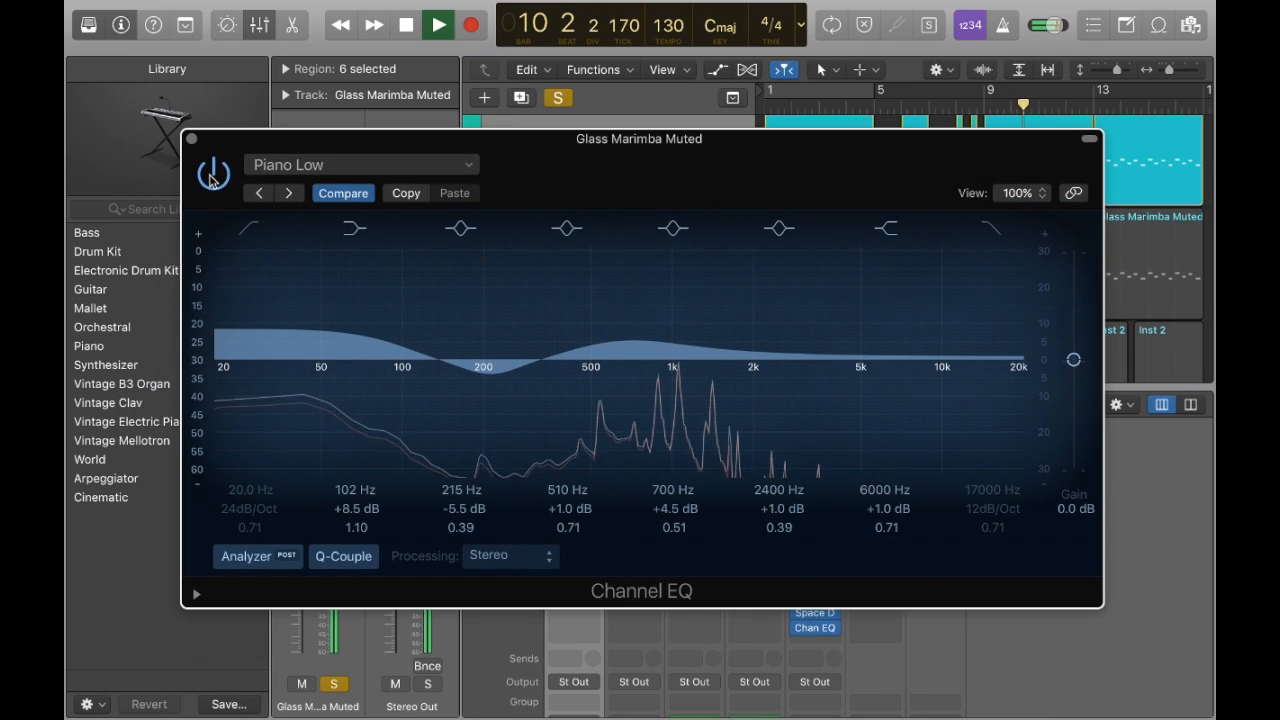
{"action": "left_click", "coordinate": [211, 176]}
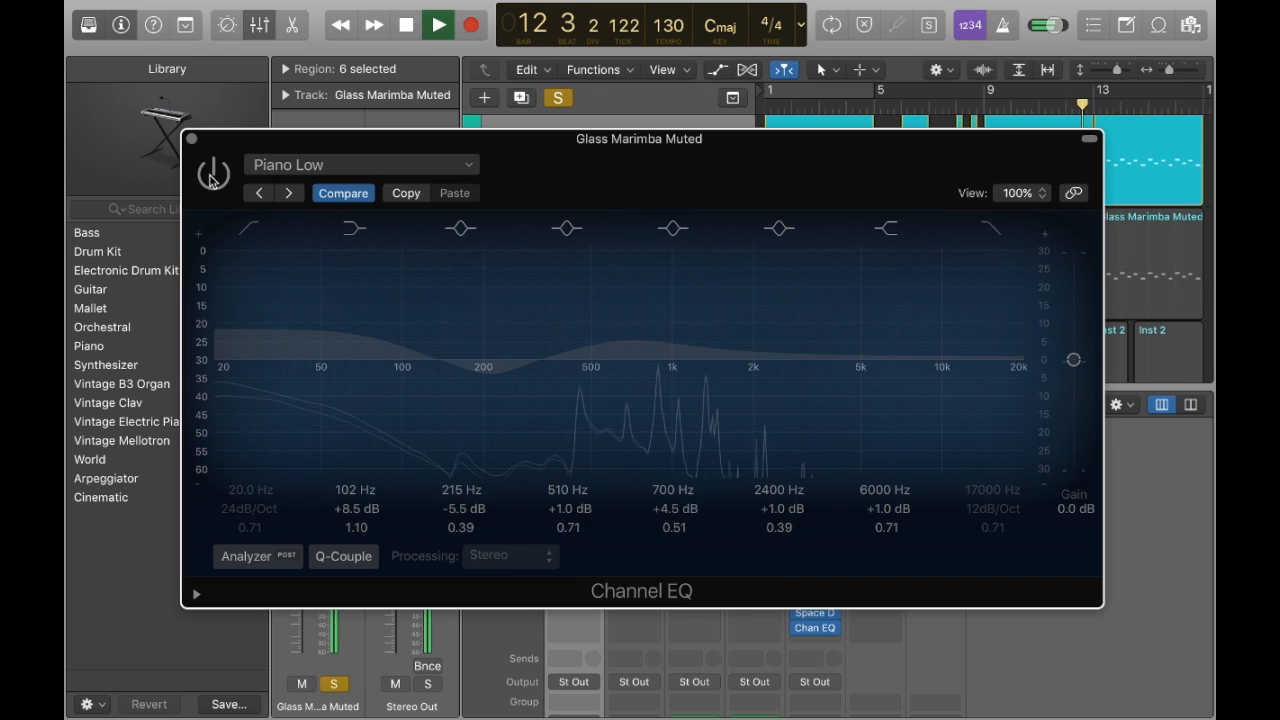
{"action": "left_click", "coordinate": [211, 177]}
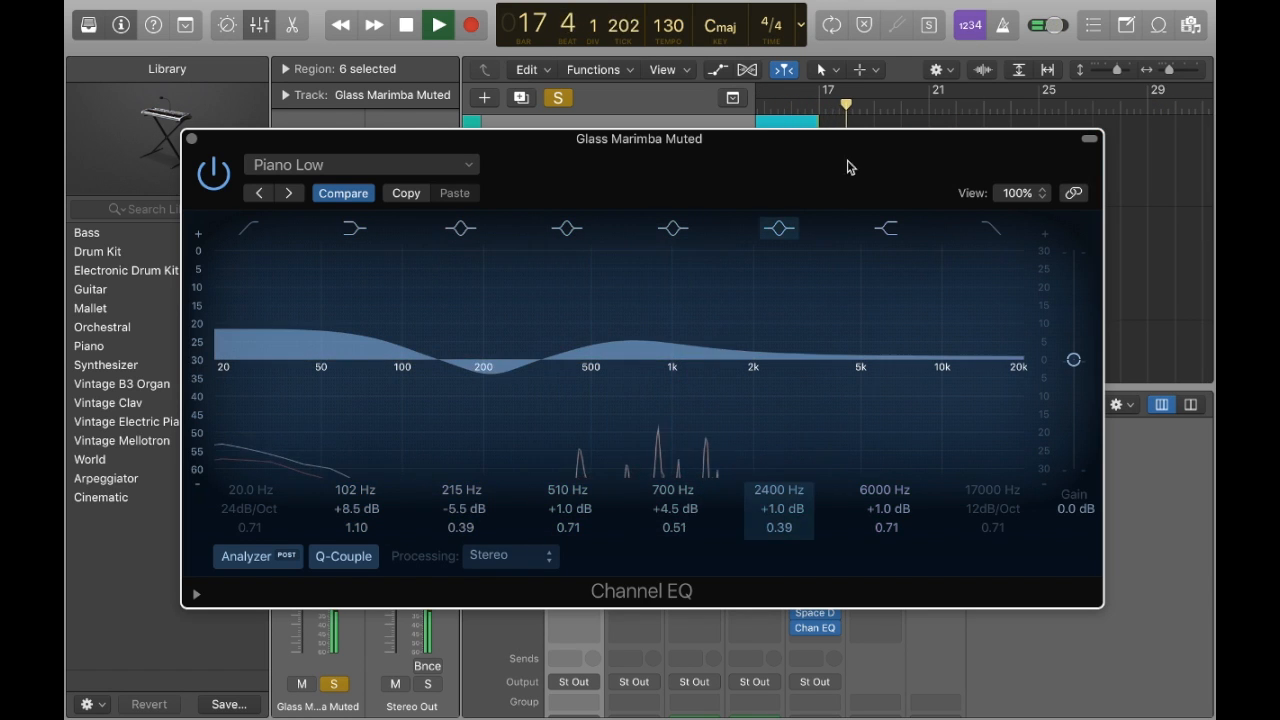
While auditioning from bar 9, enable the Channel EQ's high-cut band at 5500 Hz with a Q of 0.88, and close the EQ.
{"action": "scroll", "coordinate": [852, 112], "scroll_direction": "left", "scroll_amount": 5}
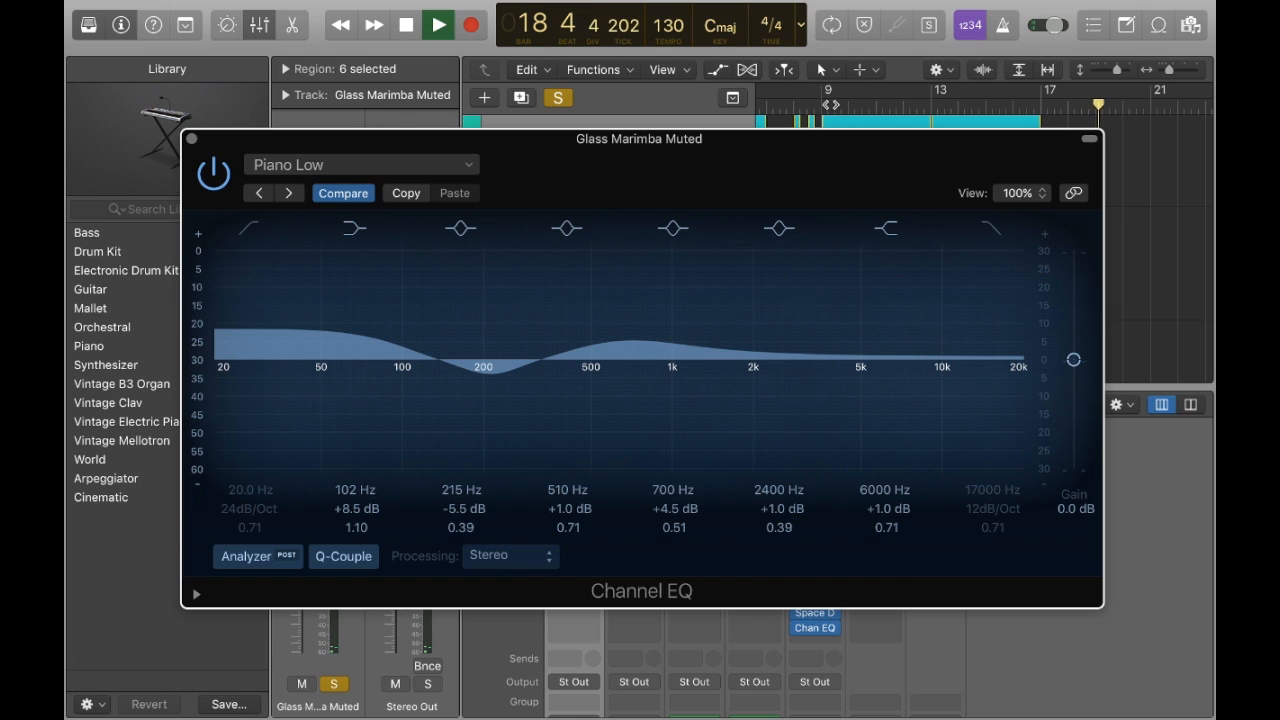
{"action": "left_click", "coordinate": [830, 104]}
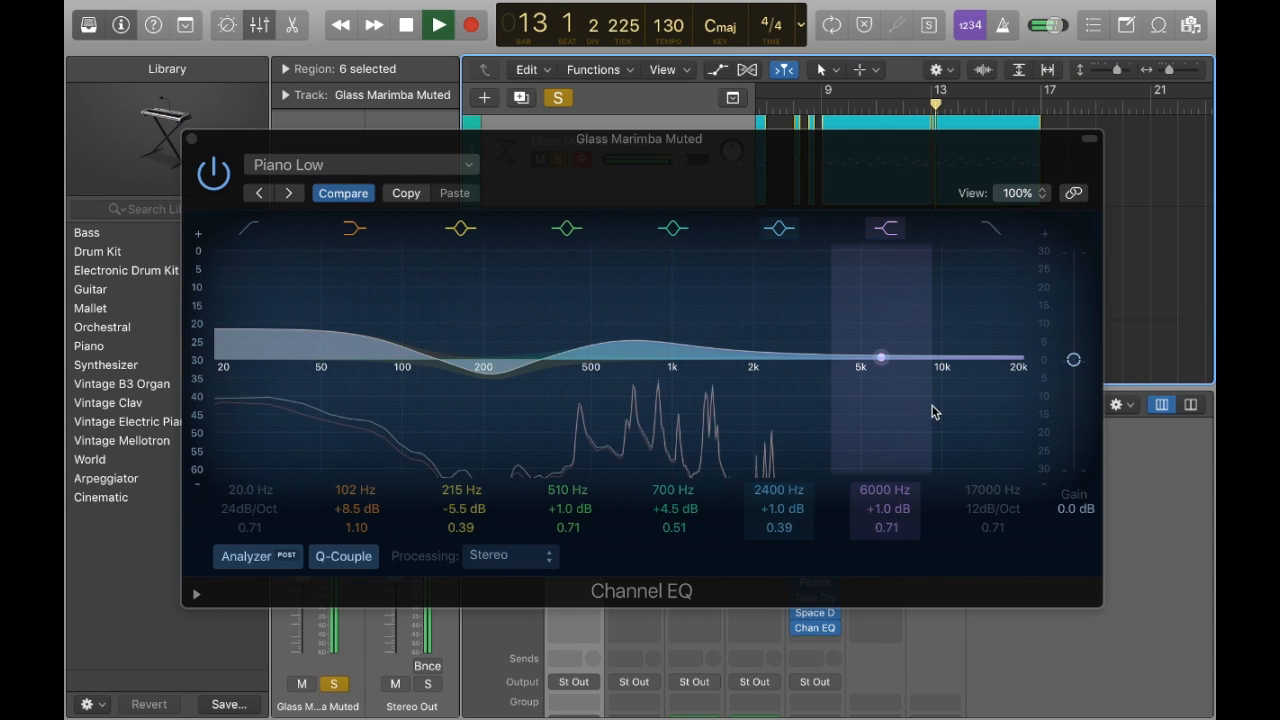
{"action": "left_click", "coordinate": [1005, 240]}
{"action": "left_click", "coordinate": [1001, 240]}
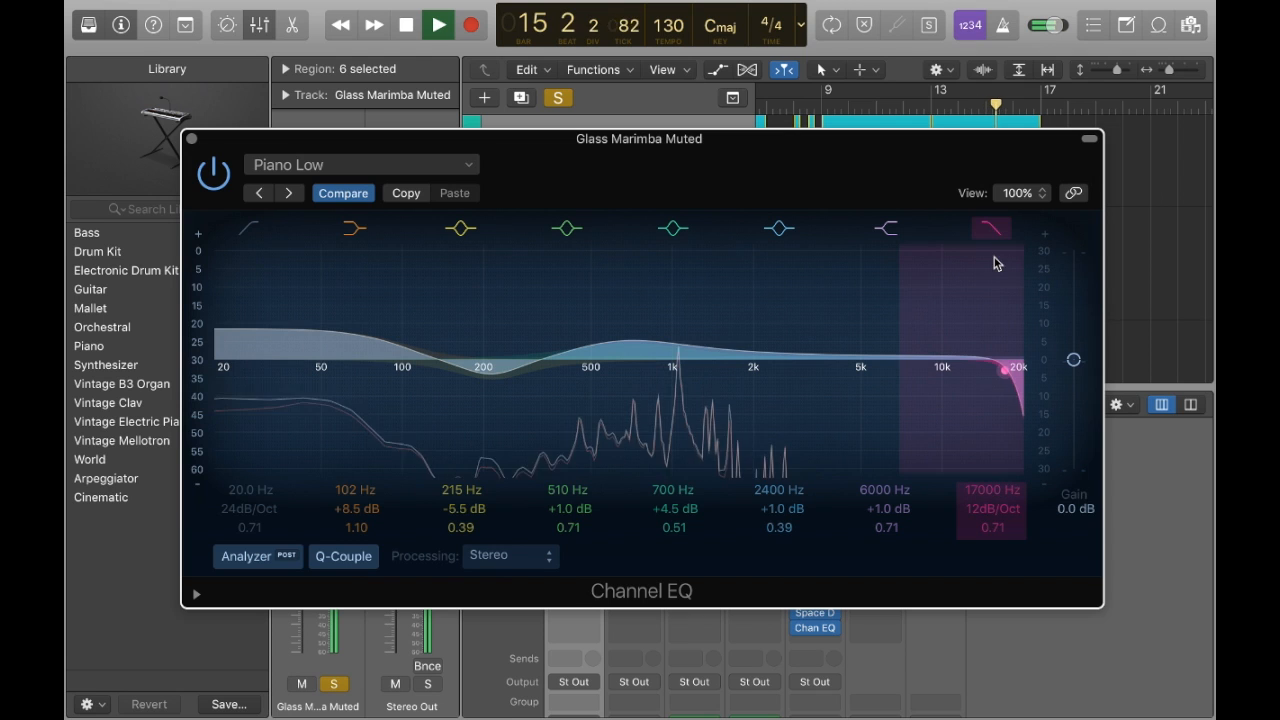
{"action": "left_click_drag", "start_coordinate": [981, 376], "coordinate": [901, 377]}
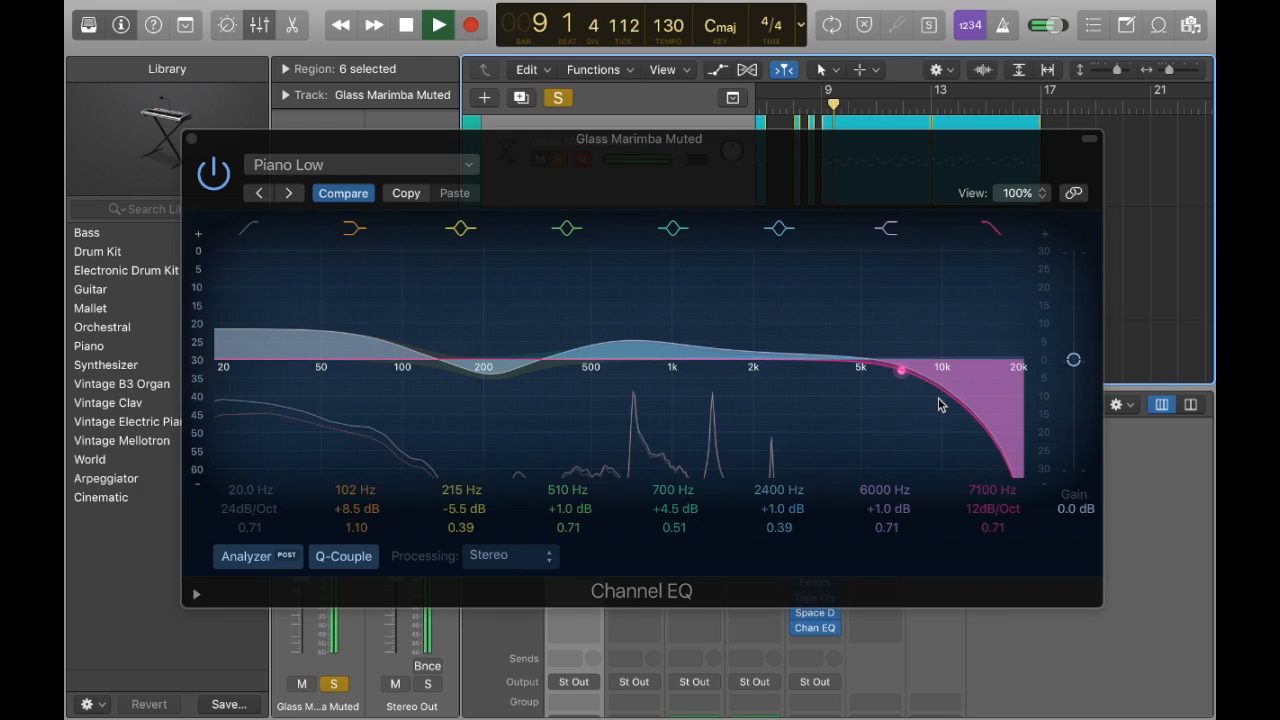
{"action": "left_click_drag", "start_coordinate": [905, 377], "coordinate": [870, 369]}
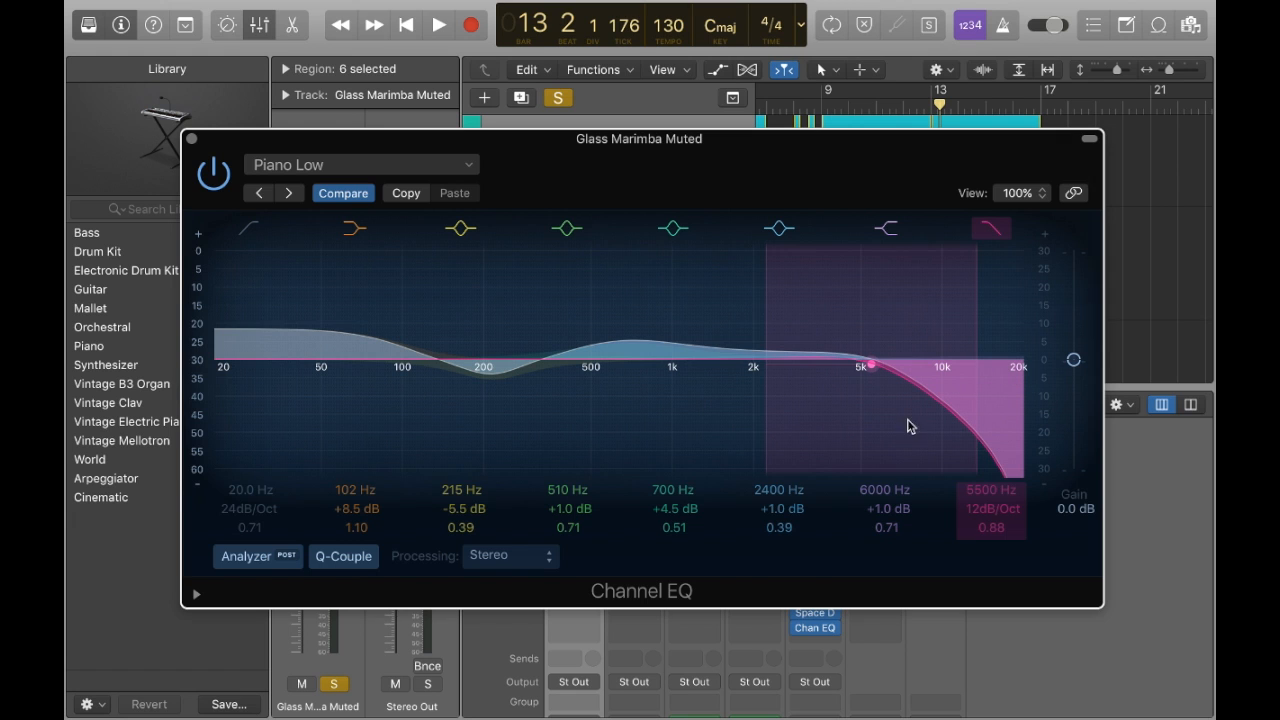
{"action": "key", "text": "space"}
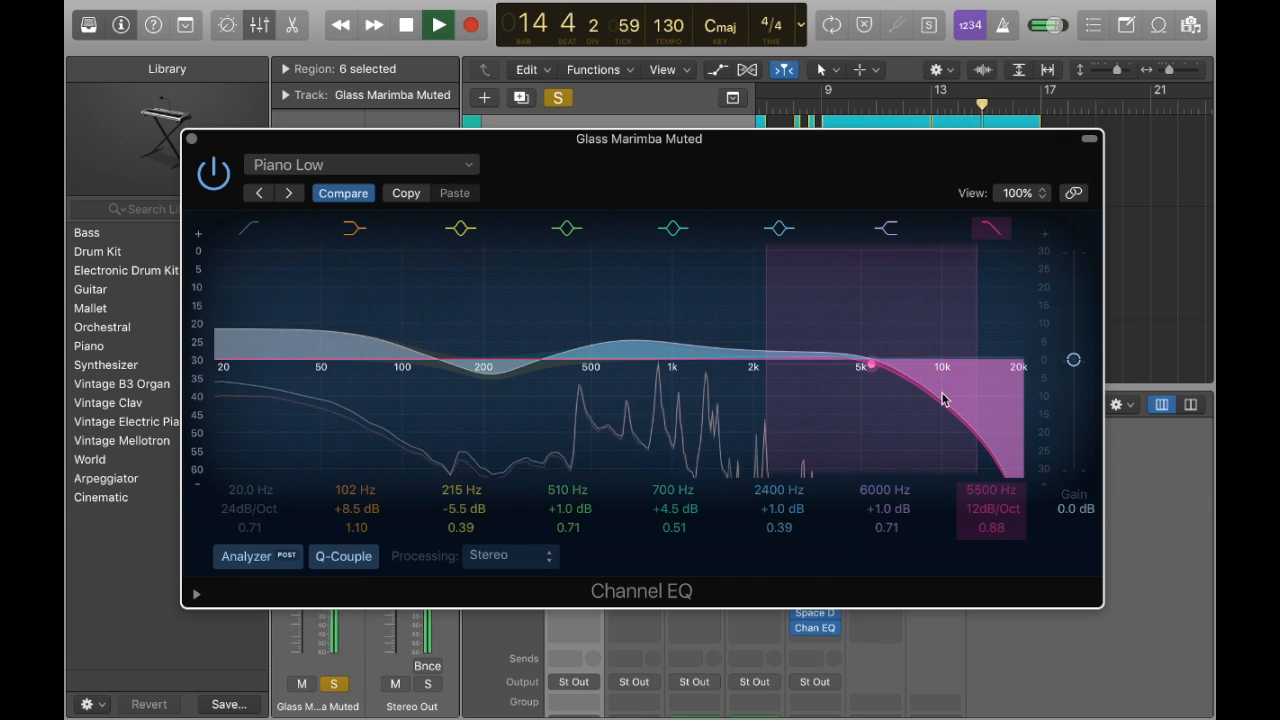
{"action": "key", "text": "space"}
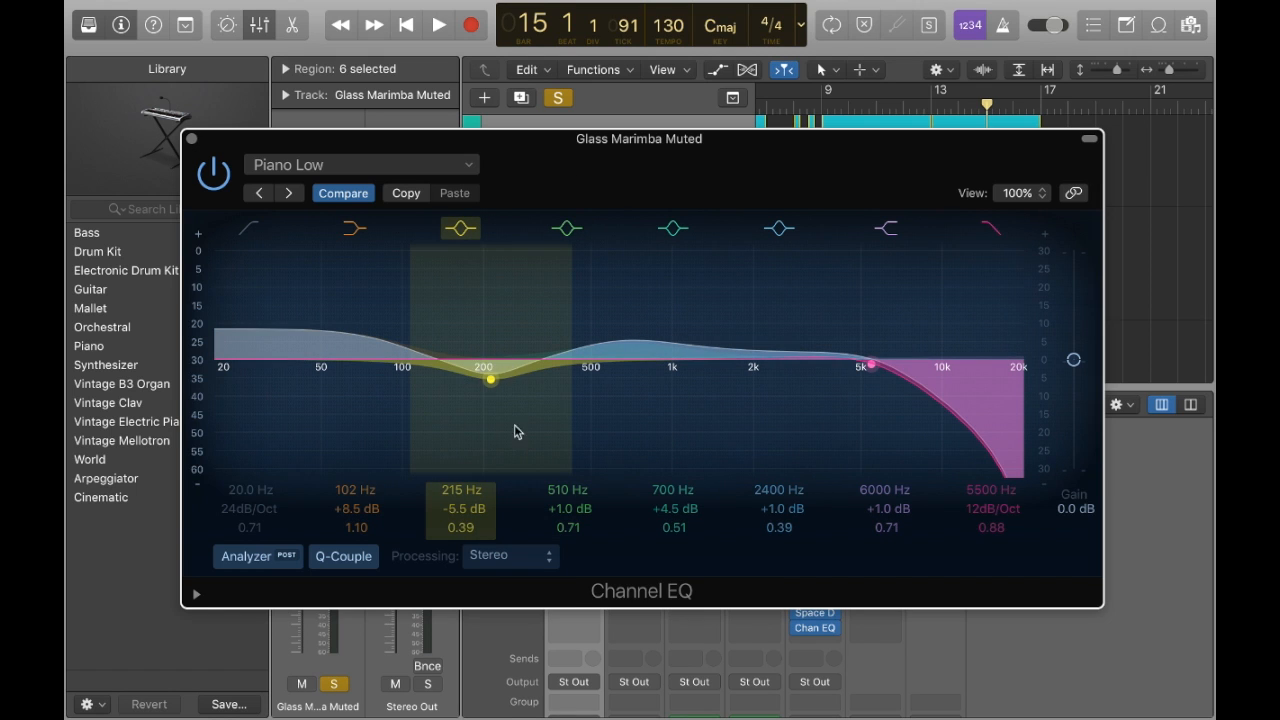
{"action": "left_click", "coordinate": [192, 140]}
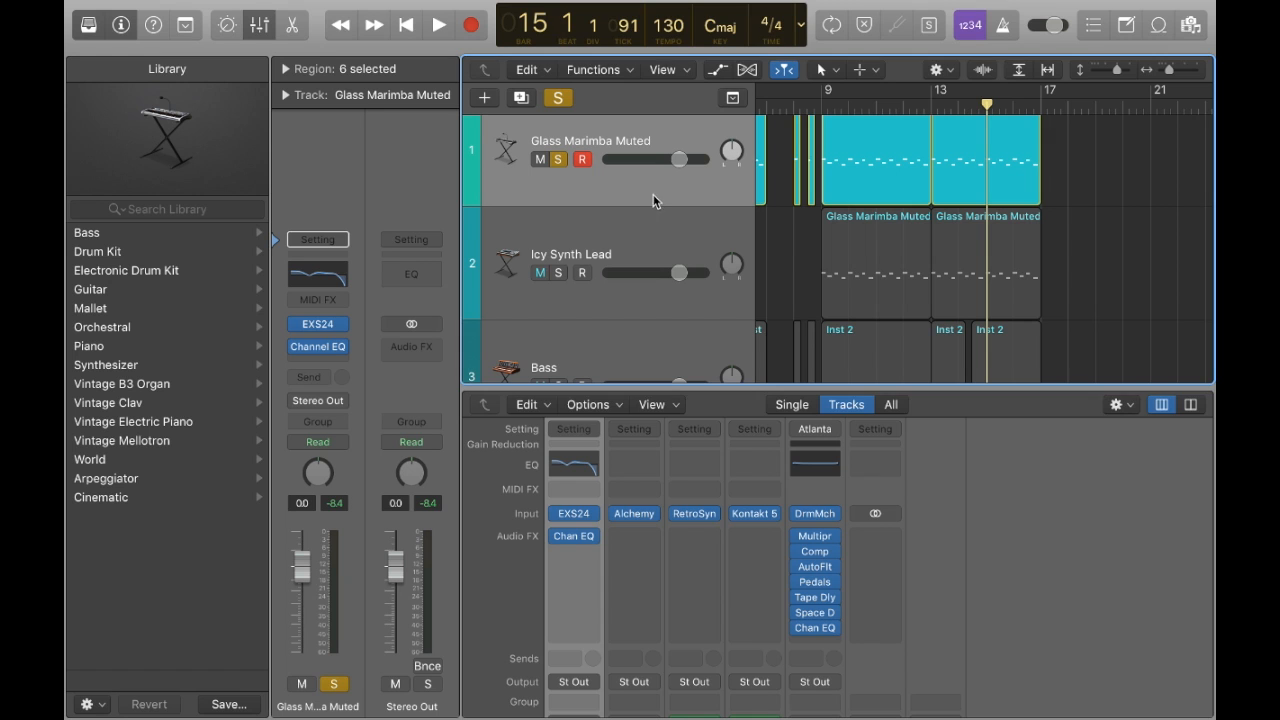
Add a Compressor to Glass Marimba Muted after the Channel EQ and play the track from bar 9.
{"action": "left_click", "coordinate": [313, 264]}
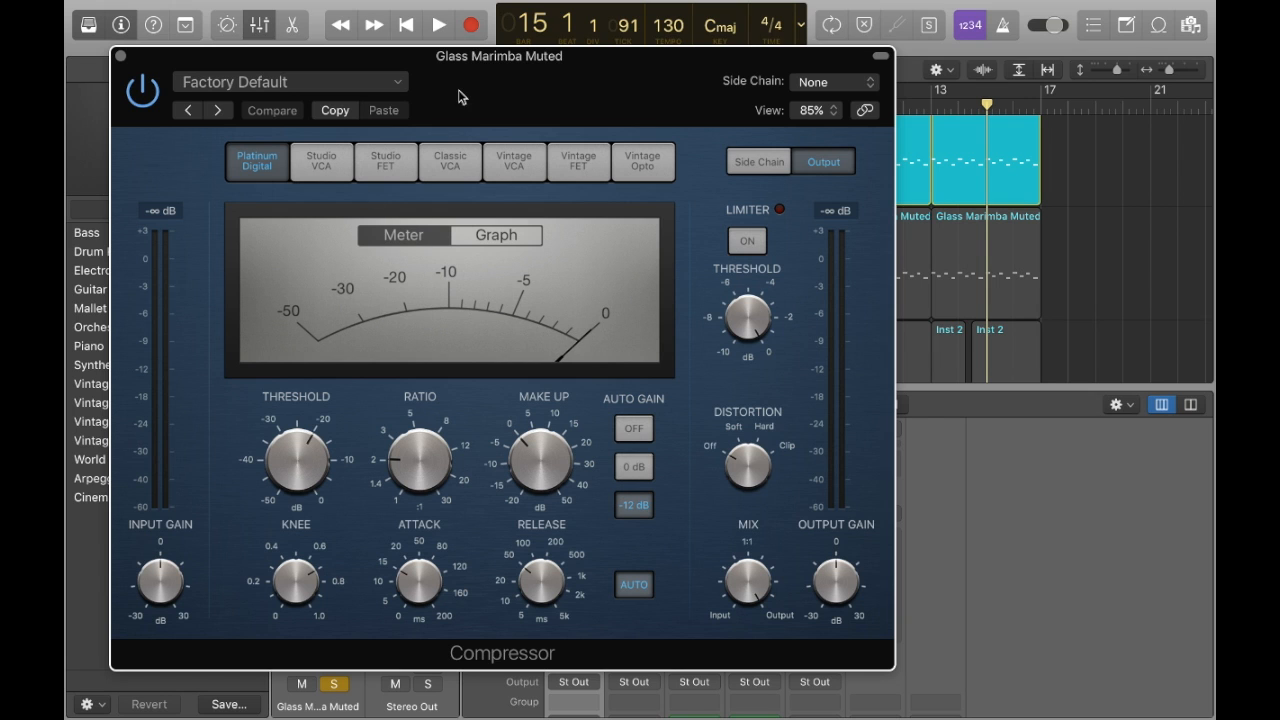
{"action": "left_click_drag", "start_coordinate": [470, 82], "coordinate": [470, 231]}
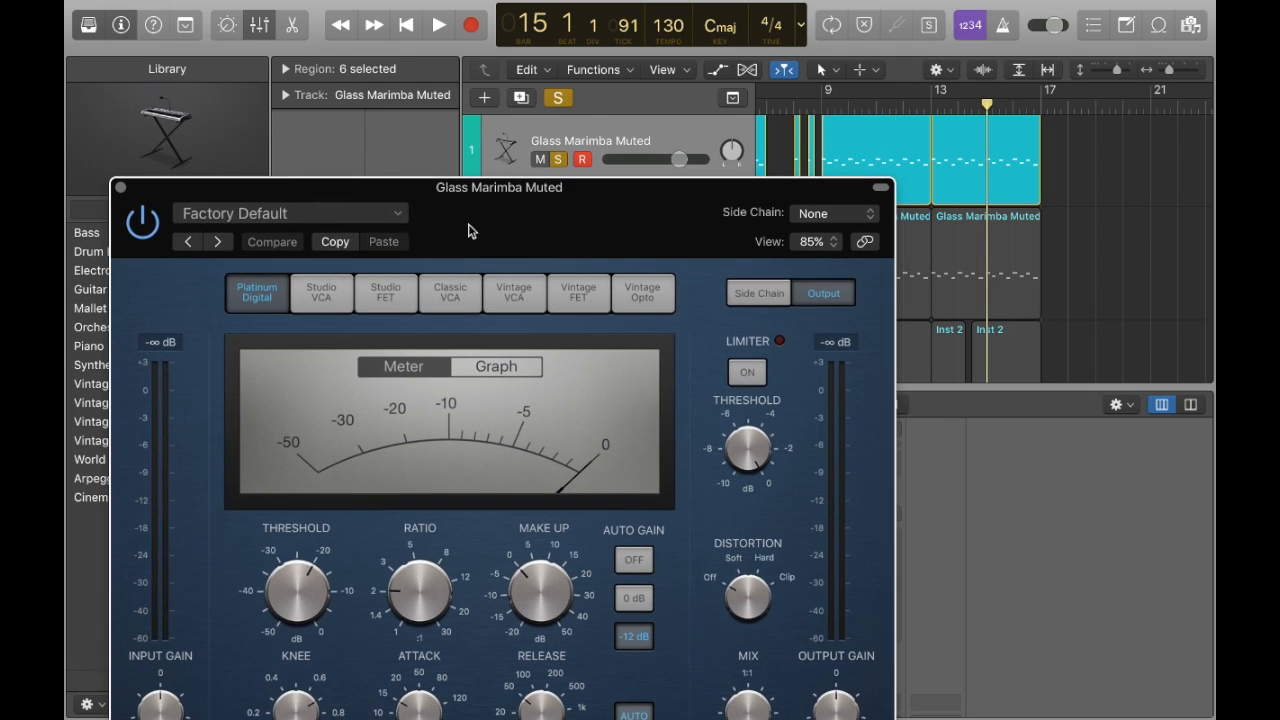
{"action": "left_click", "coordinate": [821, 104]}
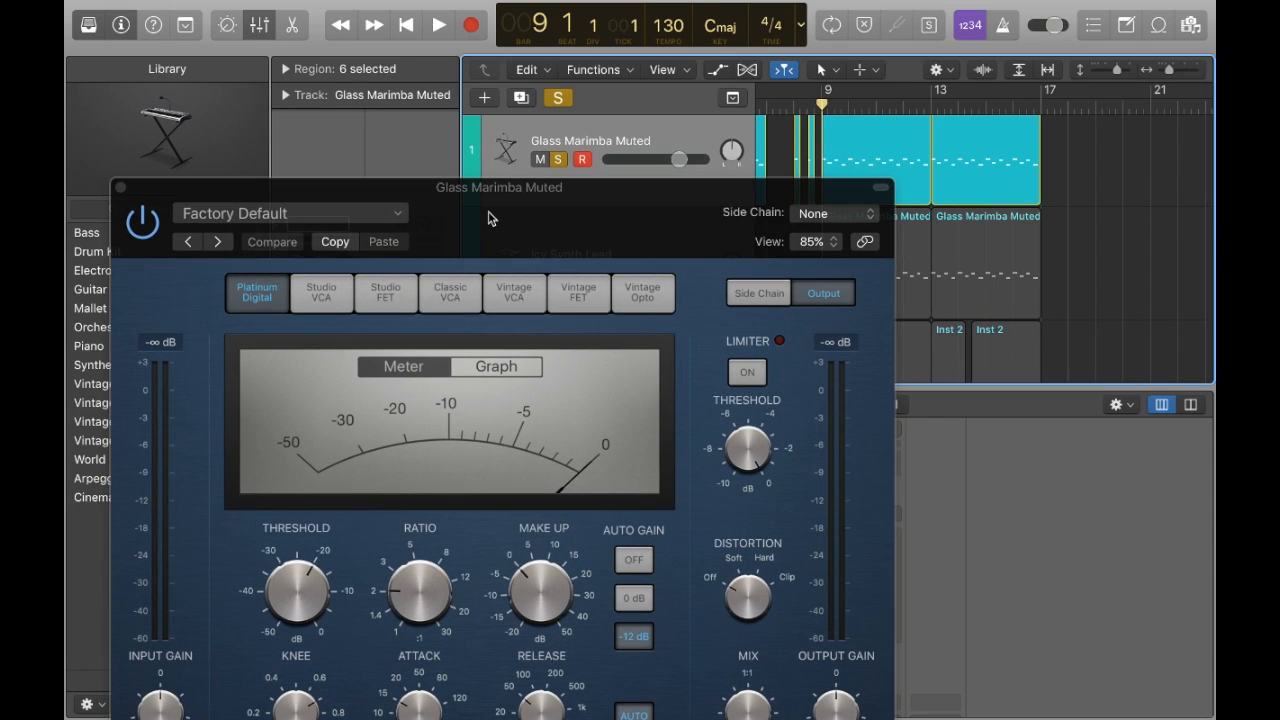
{"action": "key", "text": "space"}
{"action": "left_click_drag", "start_coordinate": [519, 237], "coordinate": [533, 135]}
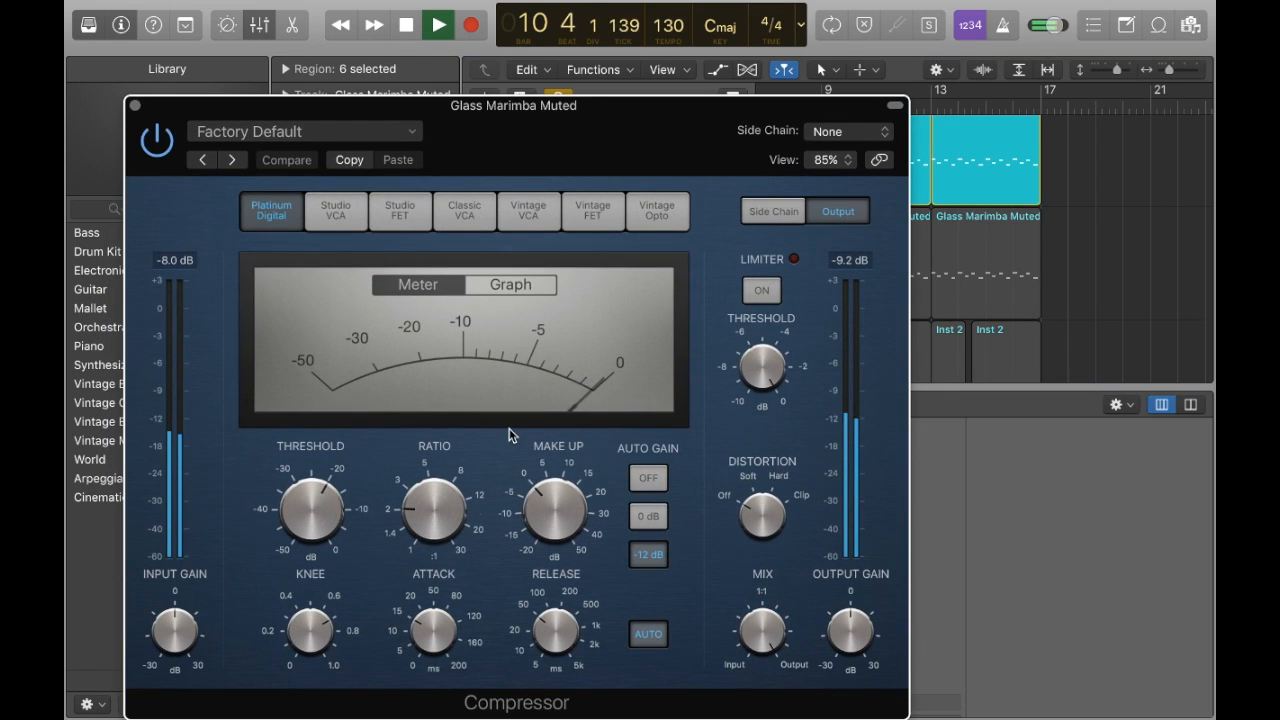
Raise the Compressor's ratio slightly above 2:1 and lower its threshold to -27.5 dB while listening to the playback.
{"action": "left_click_drag", "start_coordinate": [427, 512], "coordinate": [428, 491]}
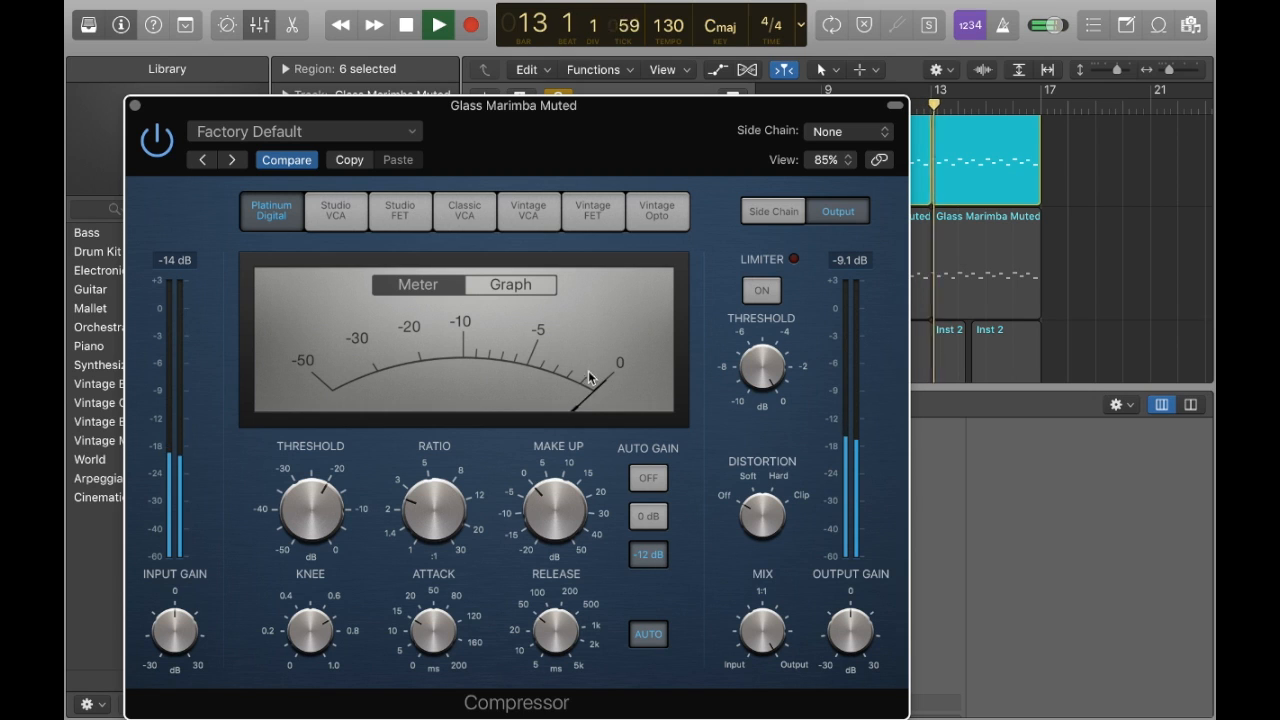
{"action": "left_click", "coordinate": [307, 518]}
{"action": "left_click_drag", "start_coordinate": [307, 518], "coordinate": [312, 576]}
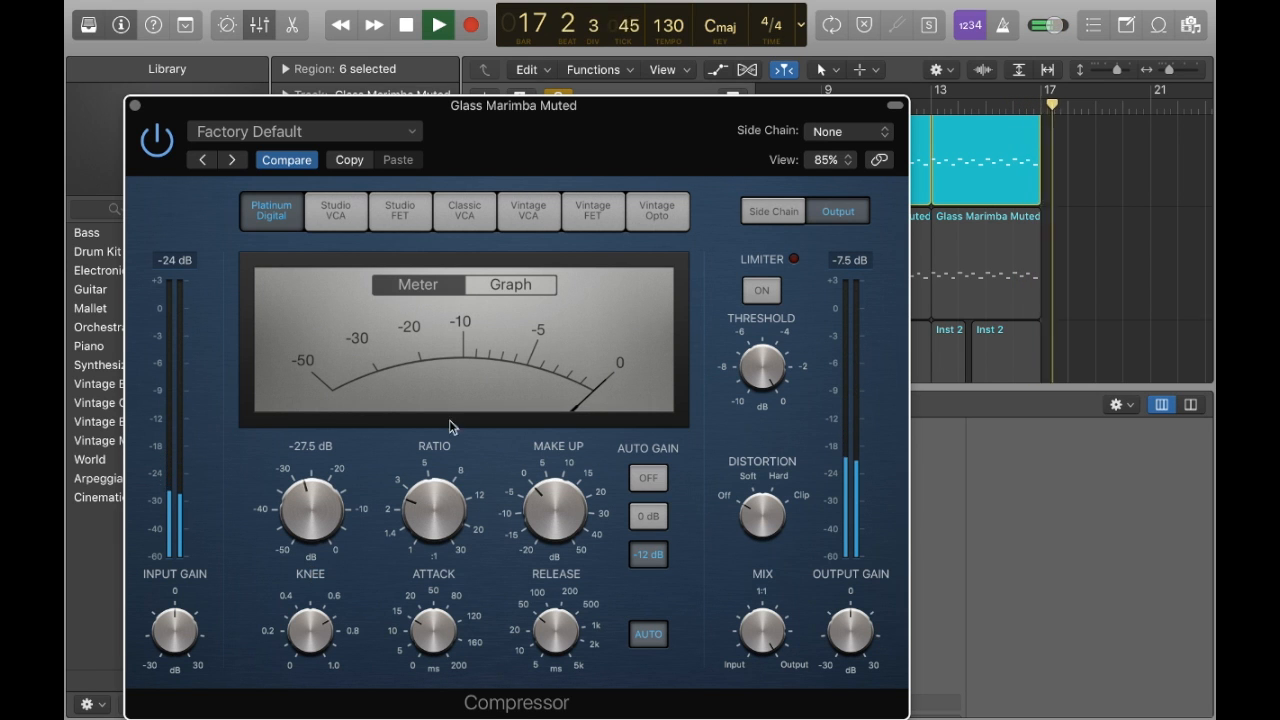
{"action": "left_click_drag", "start_coordinate": [674, 120], "coordinate": [637, 141]}
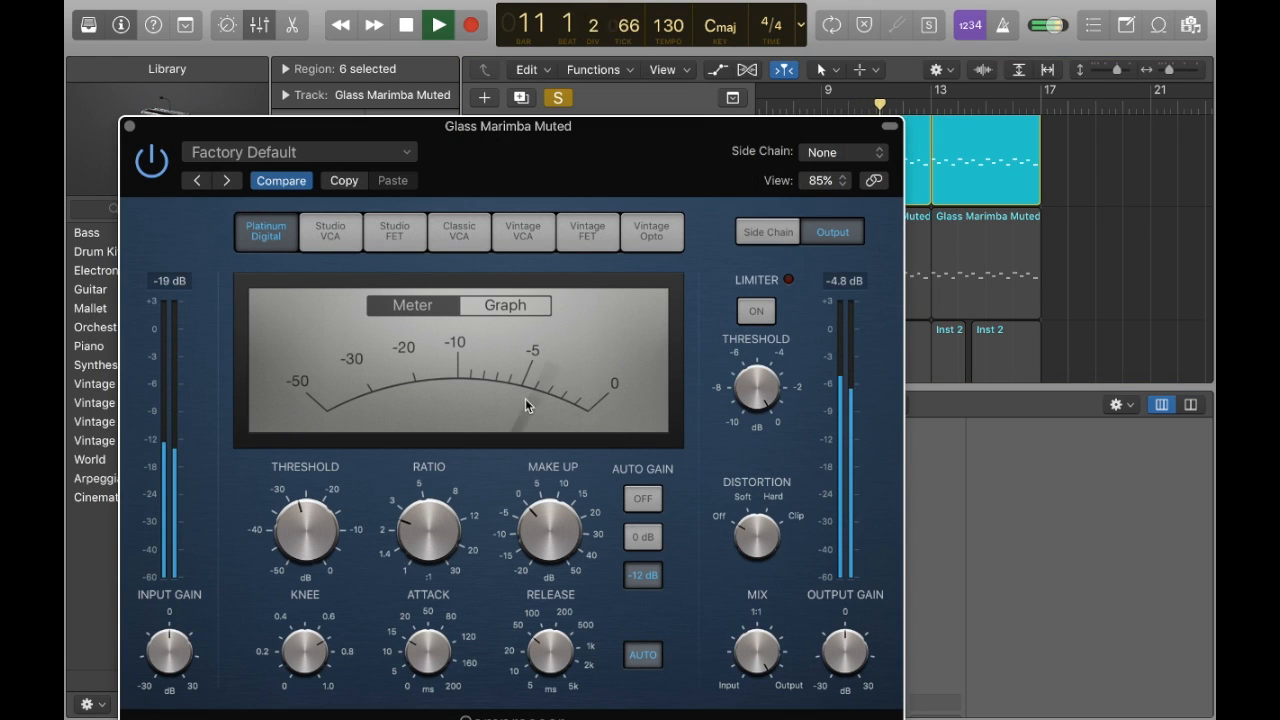
{"action": "key", "text": "space"}
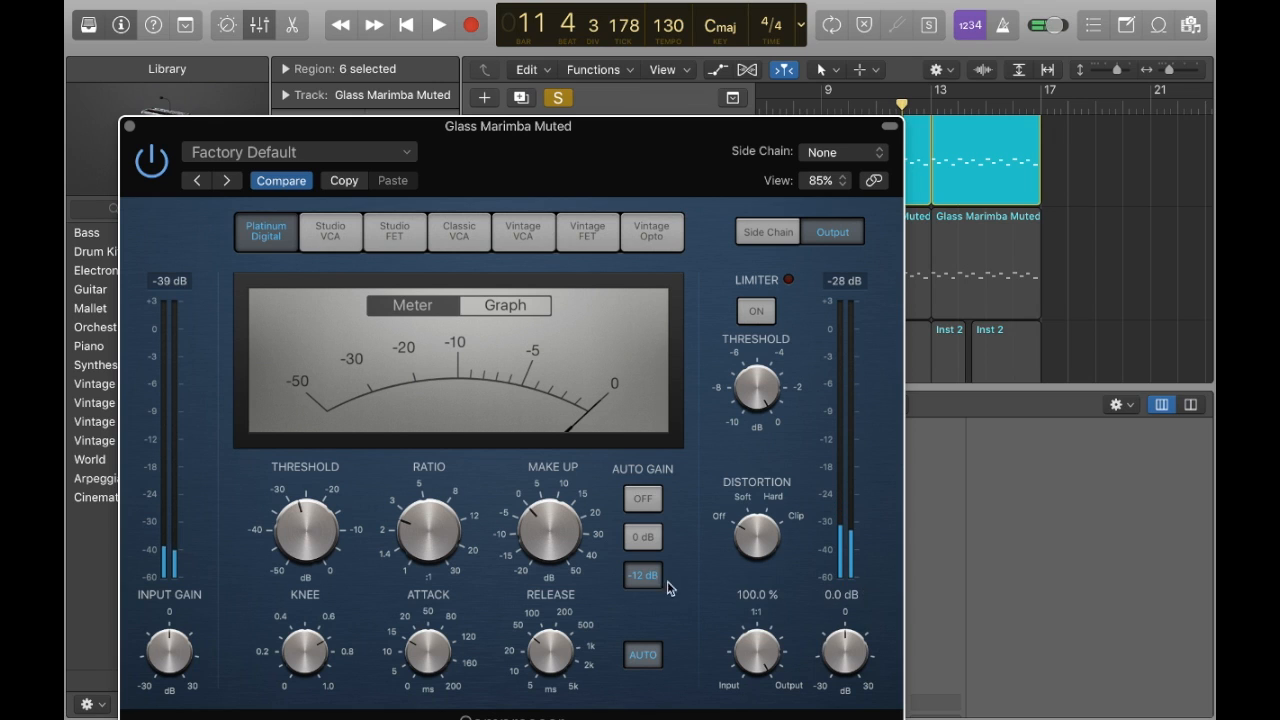
Turn off the Compressor's auto gain and raise its output gain slightly.
{"action": "left_click", "coordinate": [650, 500]}
{"action": "left_click_drag", "start_coordinate": [844, 678], "coordinate": [840, 643]}
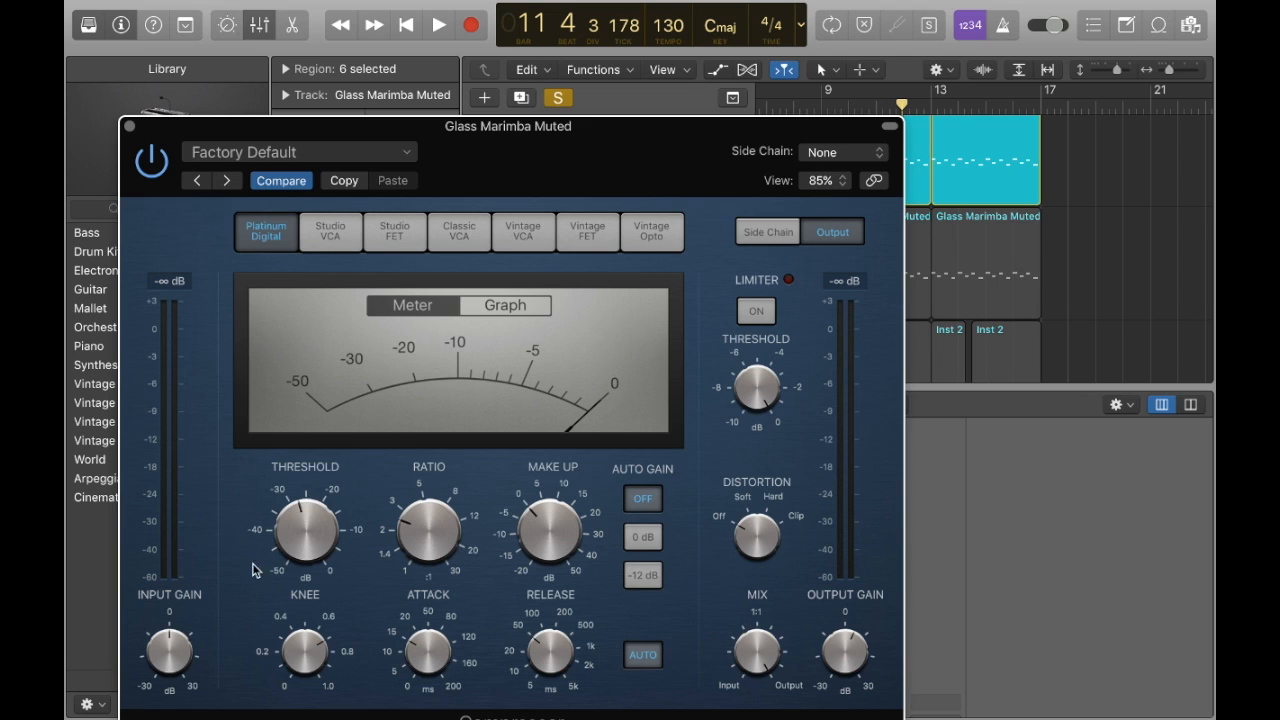
{"action": "mouse_move", "coordinate": [320, 513]}
Close the Compressor and take Glass Marimba Muted out of solo.
{"action": "left_click_drag", "start_coordinate": [640, 143], "coordinate": [660, 74]}
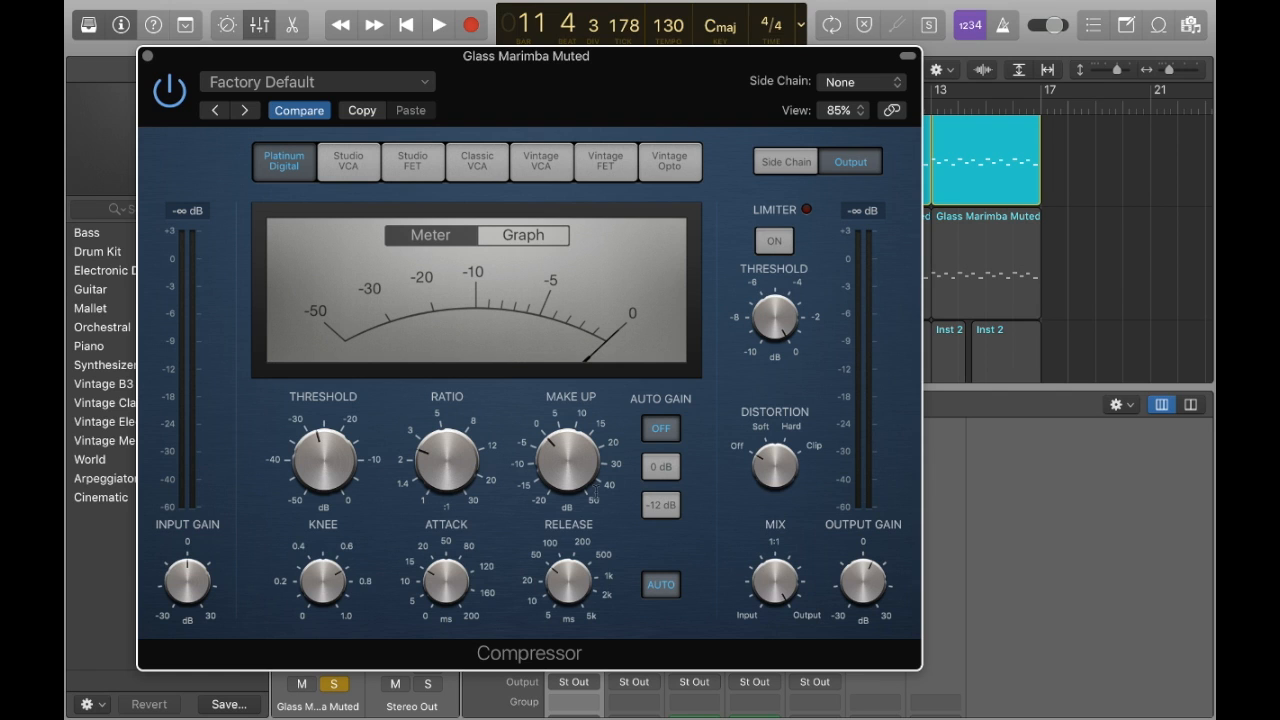
{"action": "left_click", "coordinate": [145, 57]}
{"action": "left_click", "coordinate": [557, 162]}
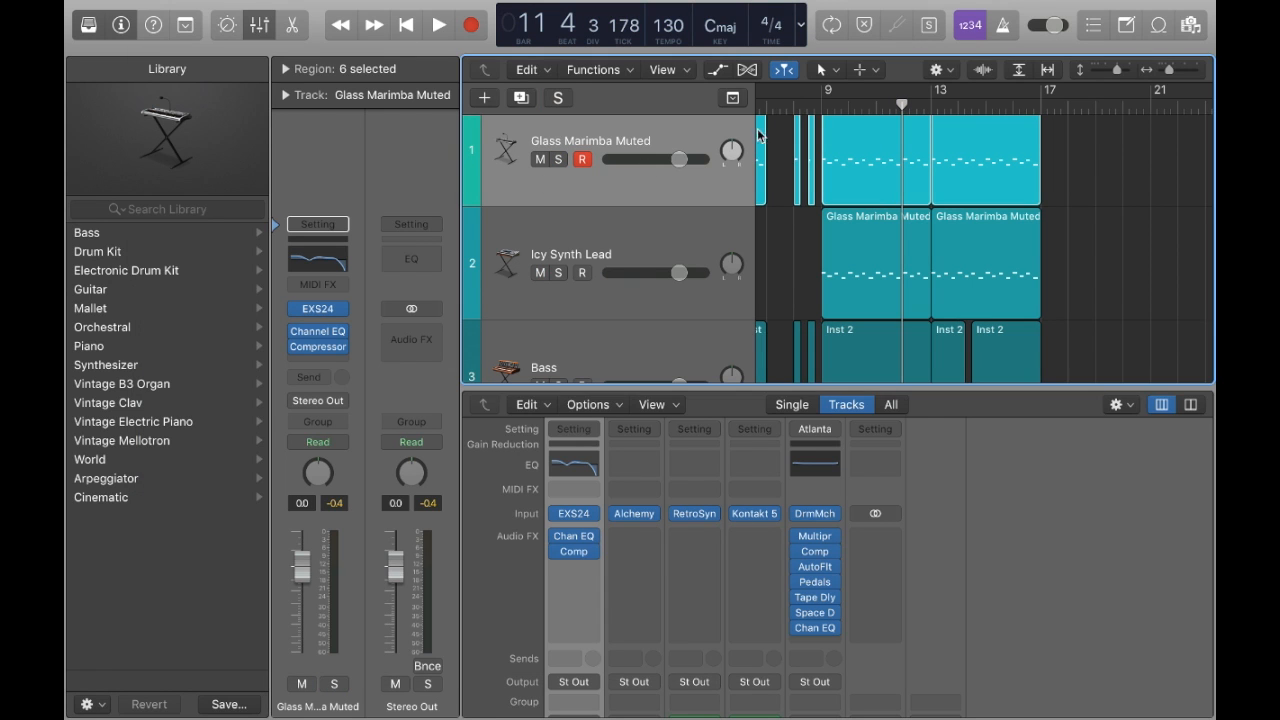
Listen briefly to the full mix, and solo the Icy Synth Lead track.
{"action": "key", "text": "space"}
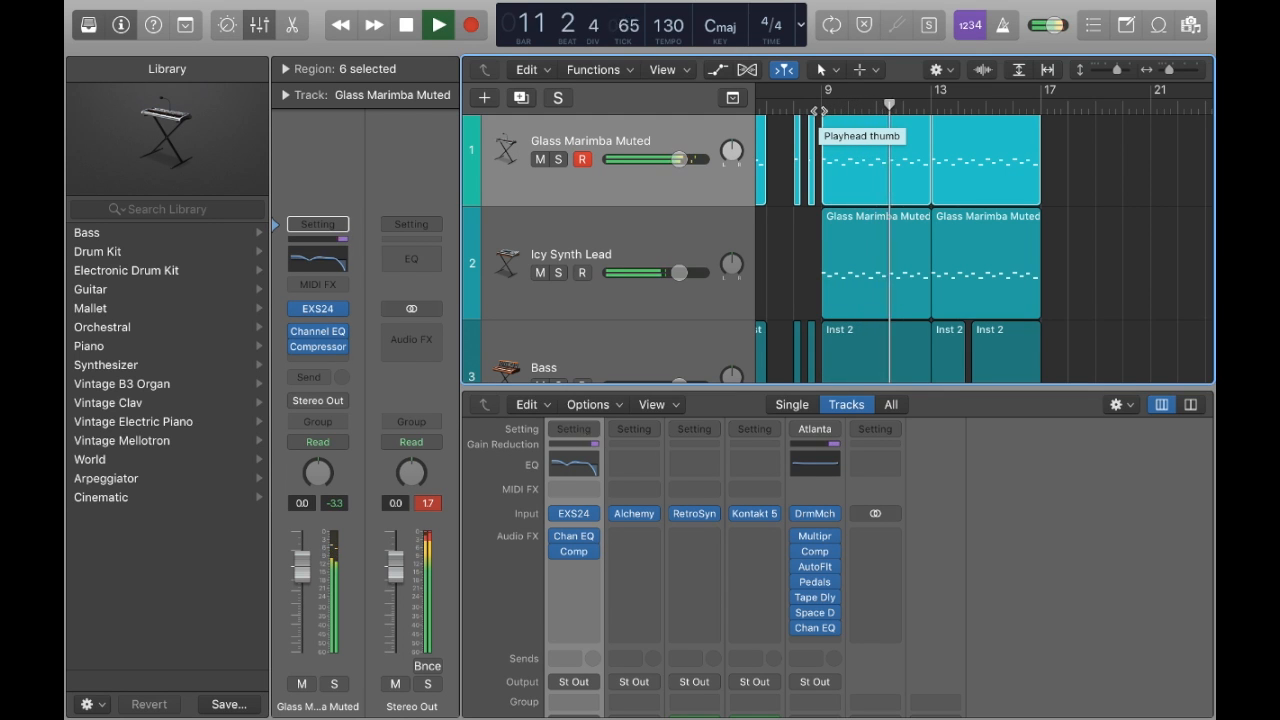
{"action": "key", "text": "space"}
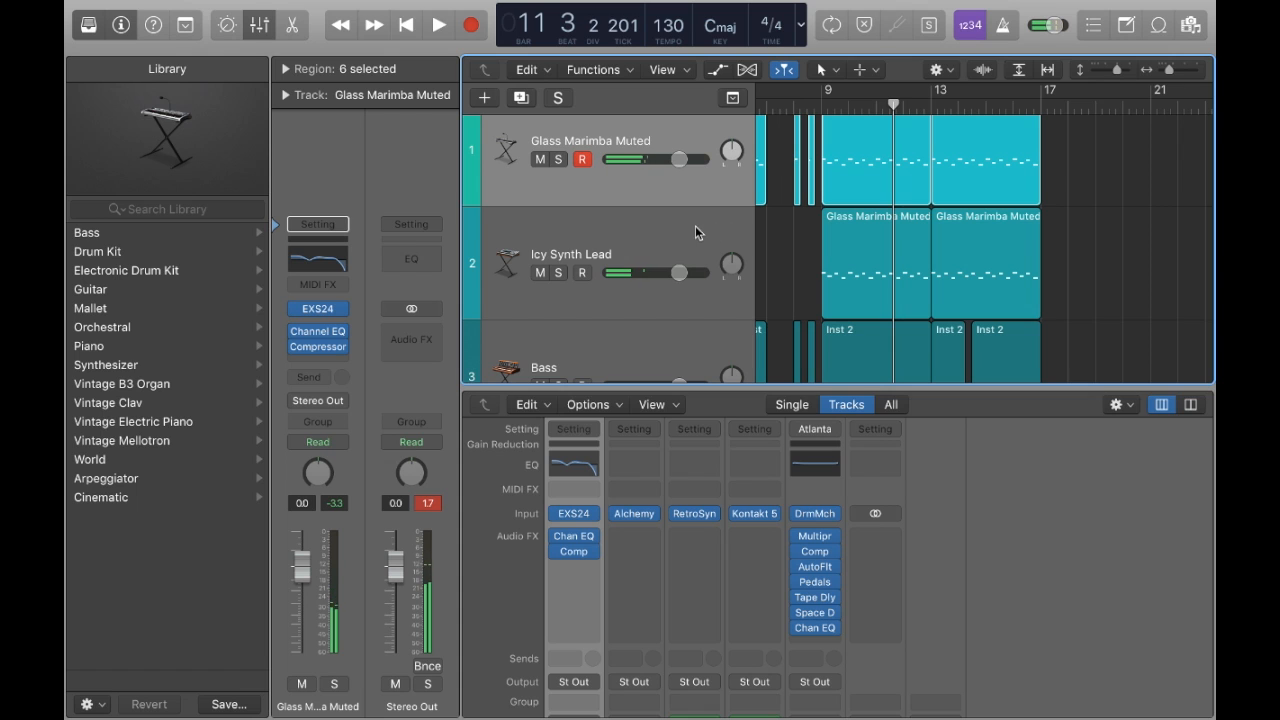
{"action": "left_click", "coordinate": [695, 232]}
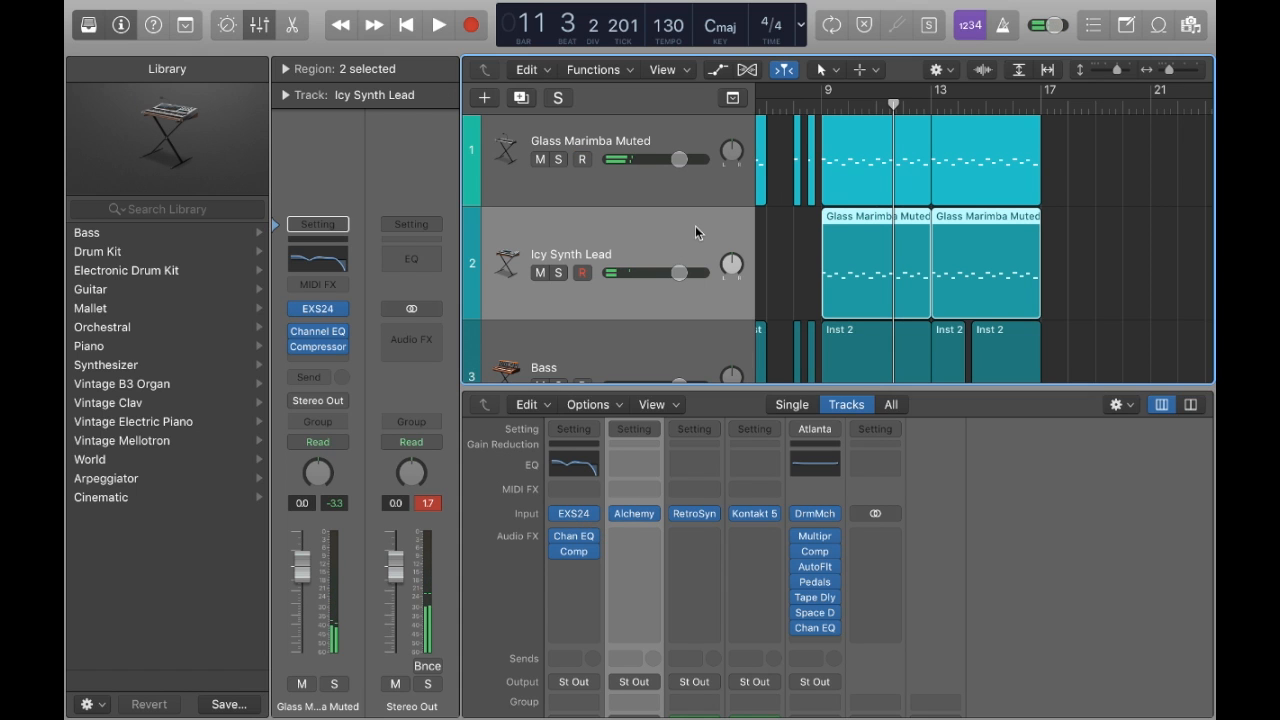
{"action": "left_click", "coordinate": [559, 272]}
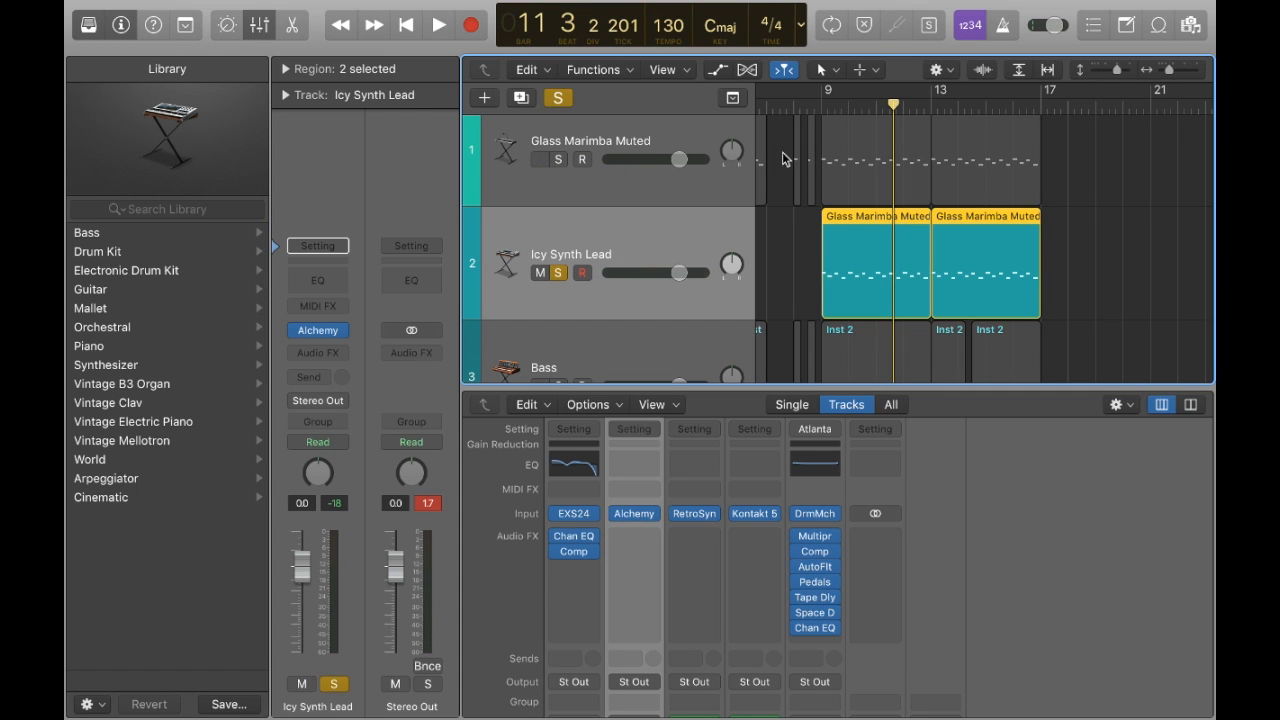
Move the cycle range to bars 9 to 13 and loop the soloed Icy Synth Lead.
{"action": "scroll", "coordinate": [849, 170], "scroll_direction": "left", "scroll_amount": 5}
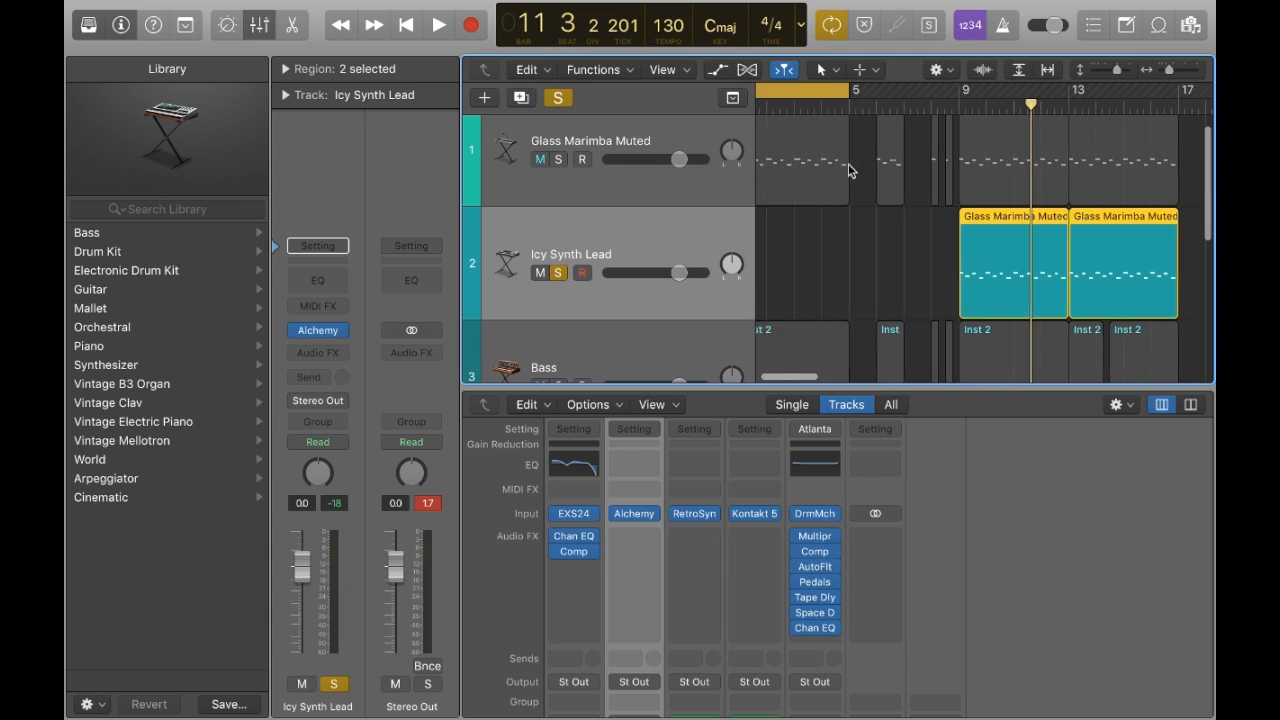
{"action": "left_click_drag", "start_coordinate": [822, 92], "coordinate": [1048, 100]}
{"action": "scroll", "coordinate": [920, 194], "scroll_direction": "right", "scroll_amount": 5}
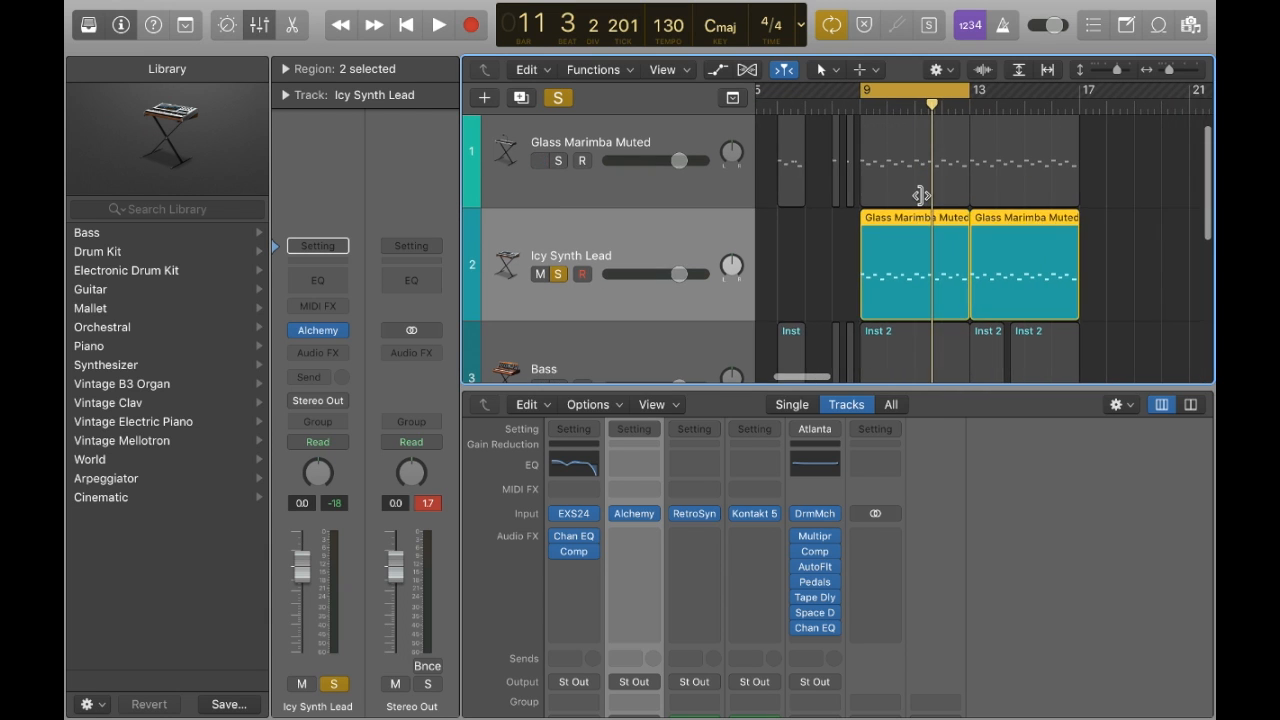
{"action": "scroll", "coordinate": [922, 196], "scroll_direction": "right", "scroll_amount": 2}
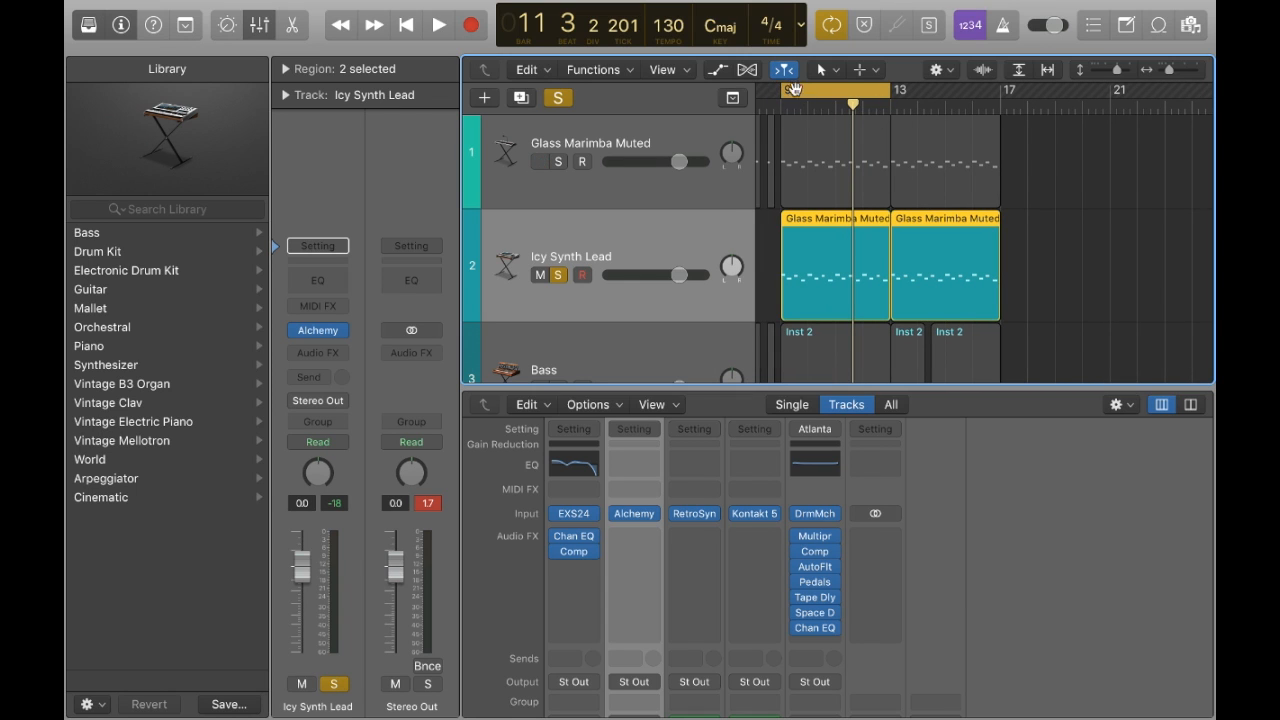
{"action": "key", "text": "space"}
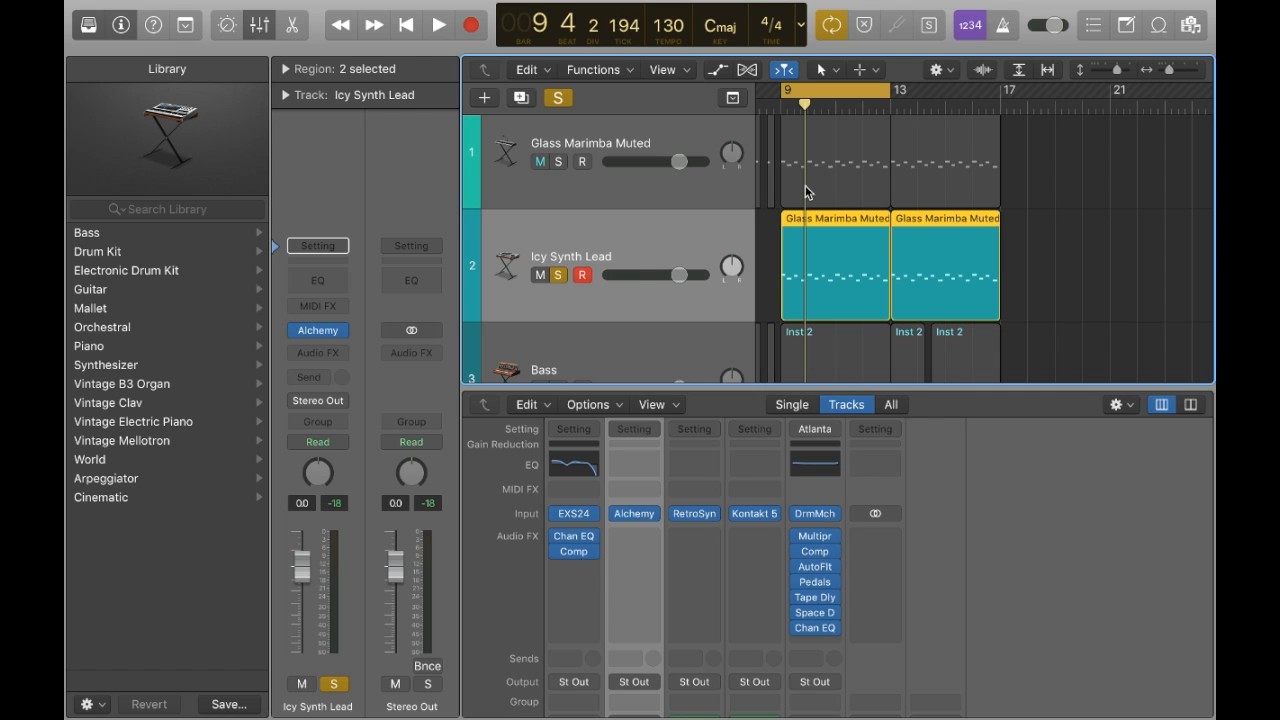
{"action": "key", "text": "space"}
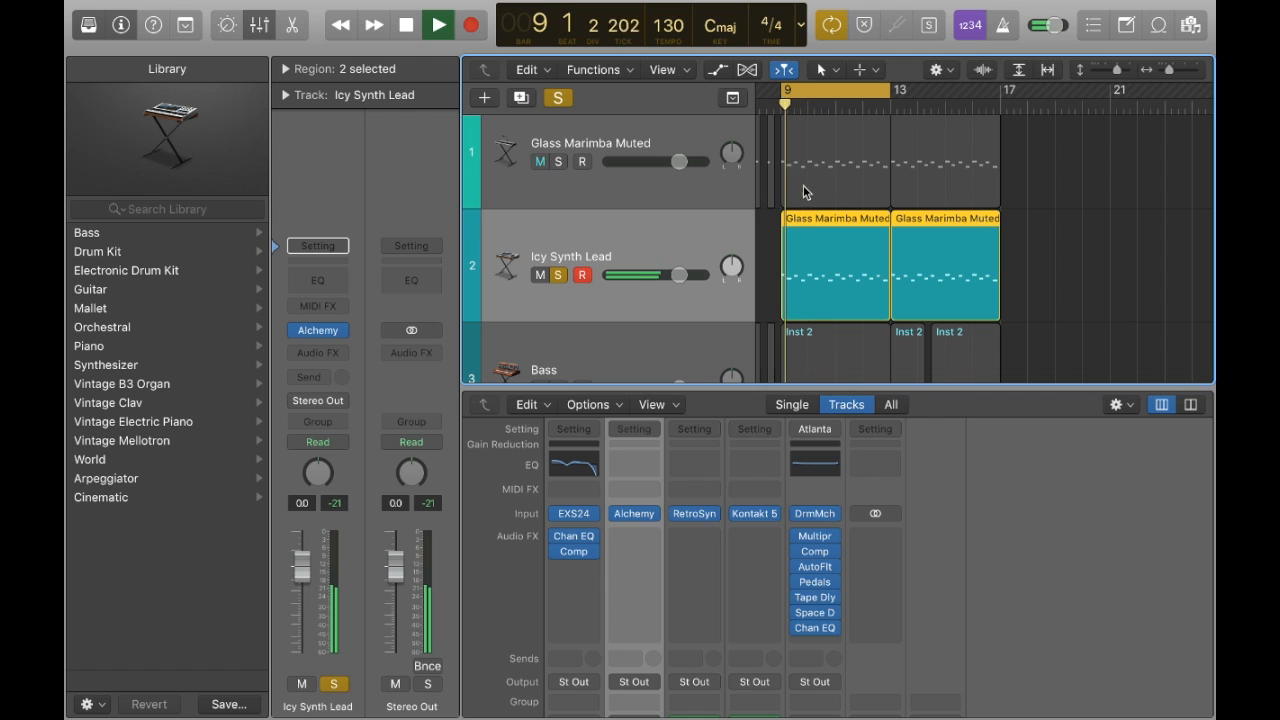
Add a Channel EQ to Icy Synth Lead and load the Piano preset from the Keyboards group.
{"action": "left_click", "coordinate": [327, 283]}
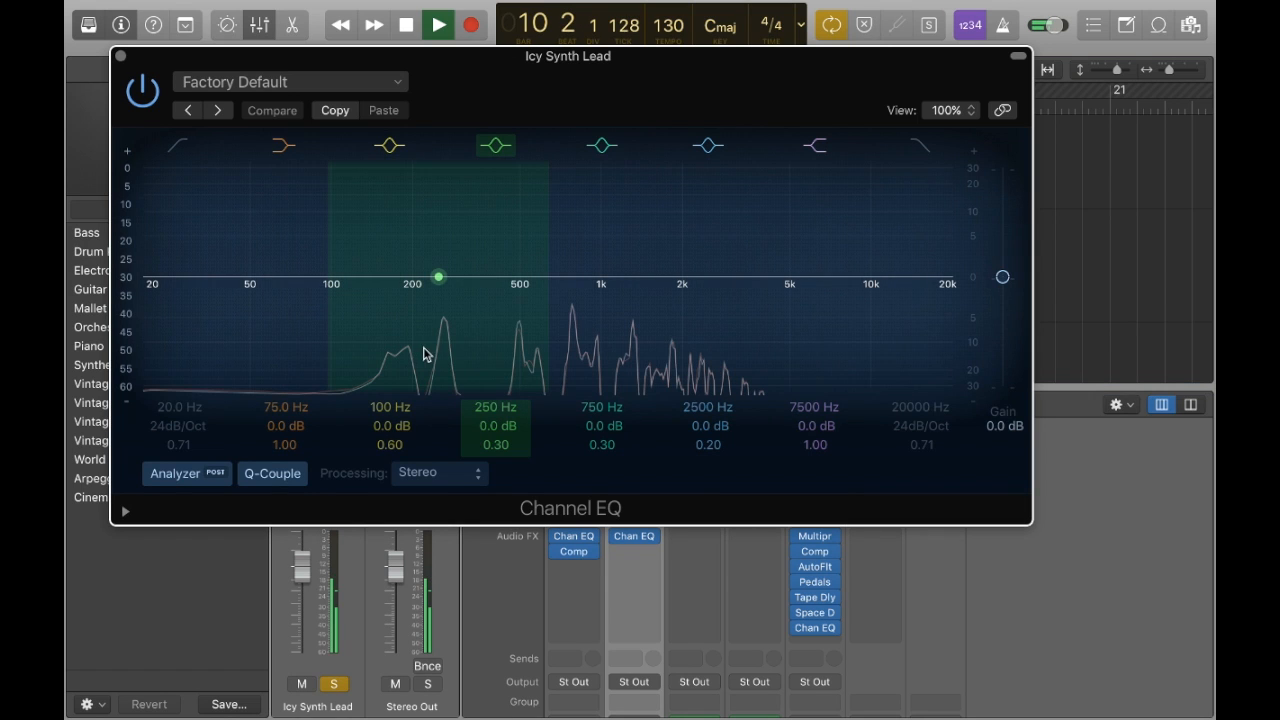
{"action": "left_click", "coordinate": [340, 82]}
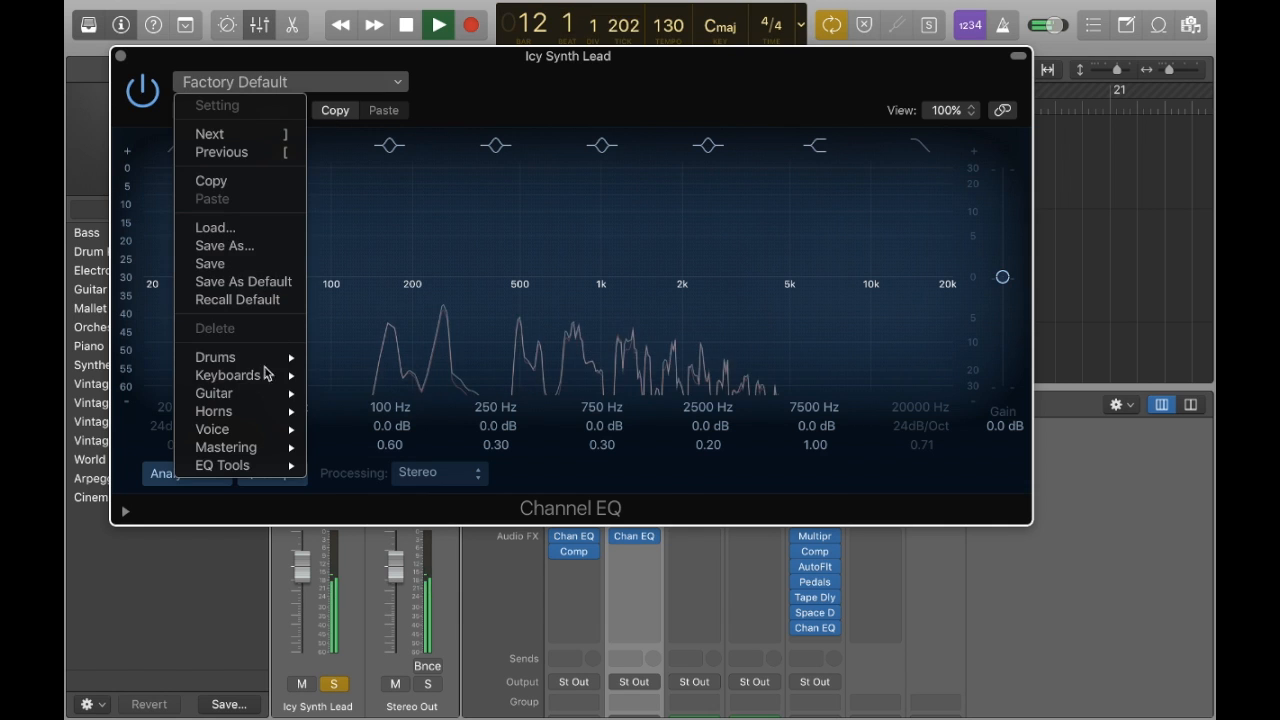
{"action": "mouse_move", "coordinate": [268, 375]}
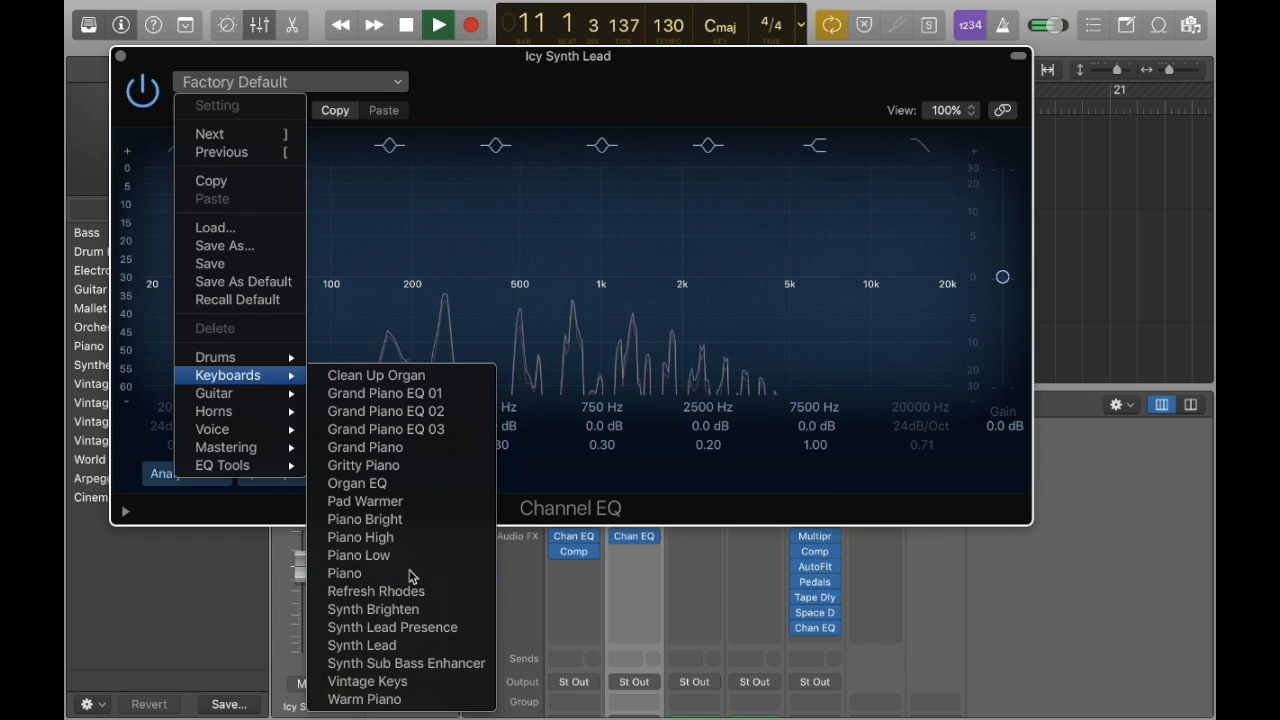
{"action": "left_click", "coordinate": [494, 502]}
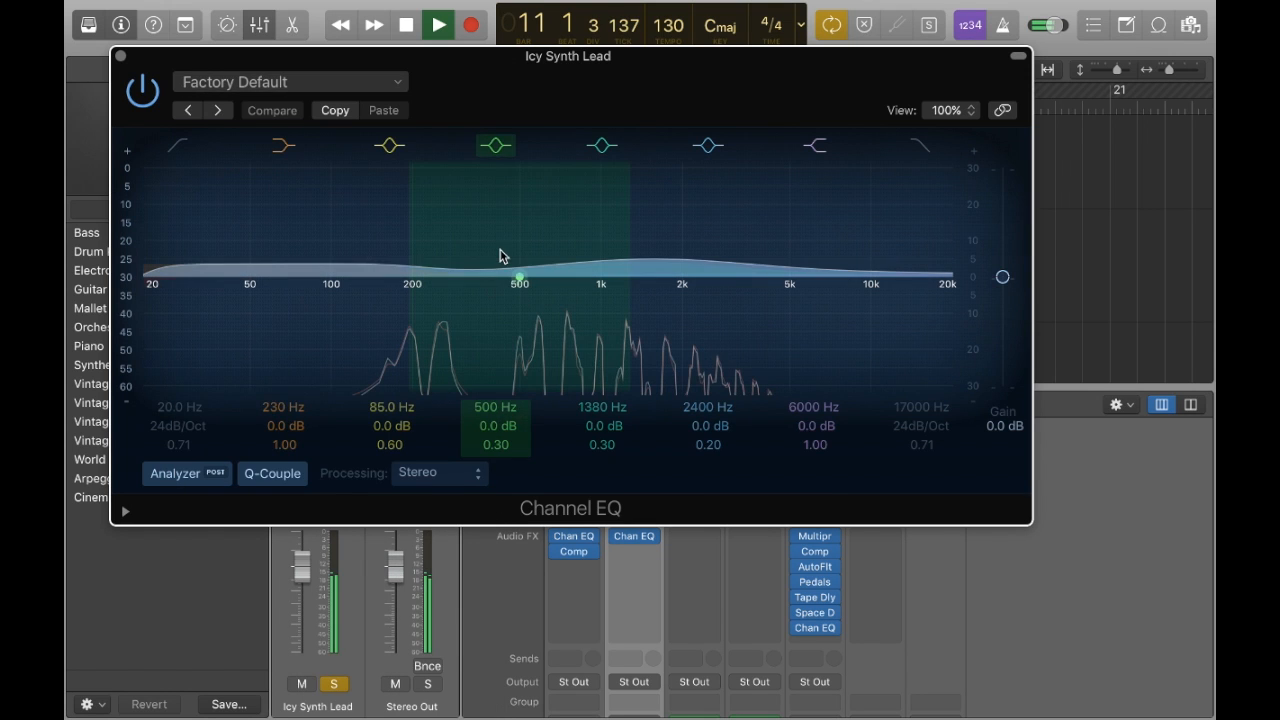
Enable the Channel EQ's high cut at 10400 Hz and raise its low cut to 120 Hz.
{"action": "left_click", "coordinate": [940, 147]}
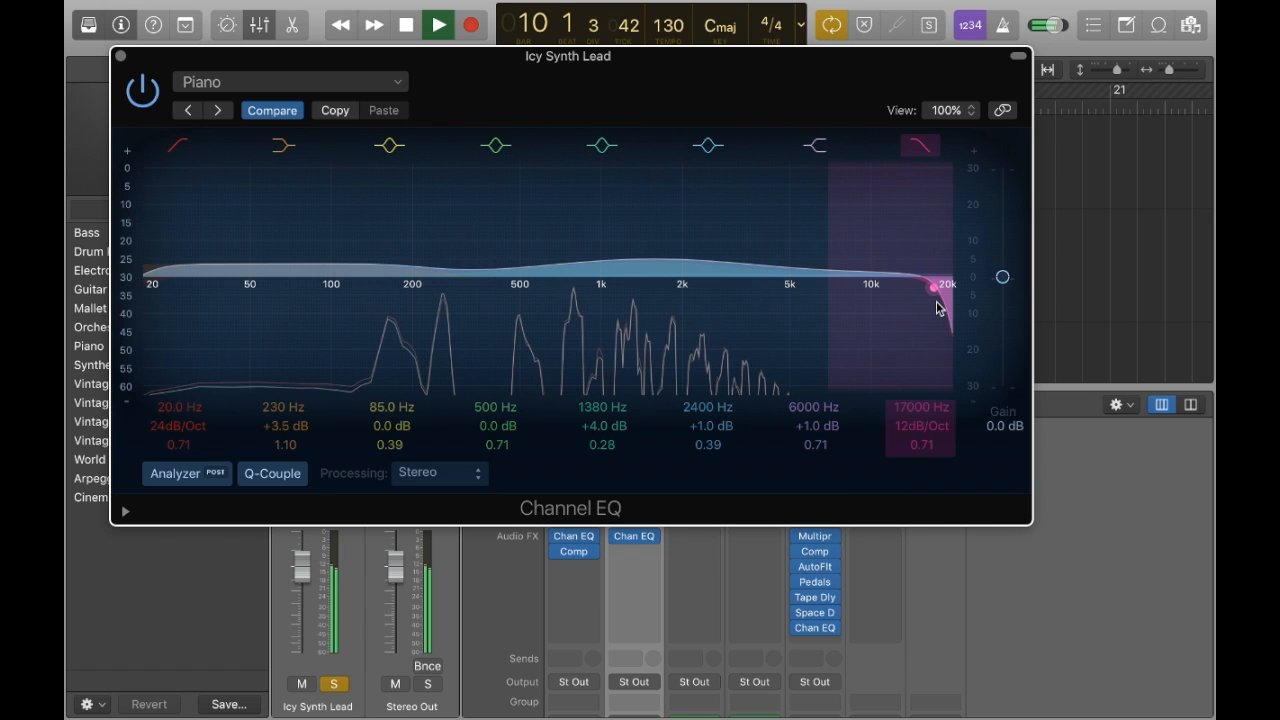
{"action": "left_click_drag", "start_coordinate": [937, 302], "coordinate": [872, 283]}
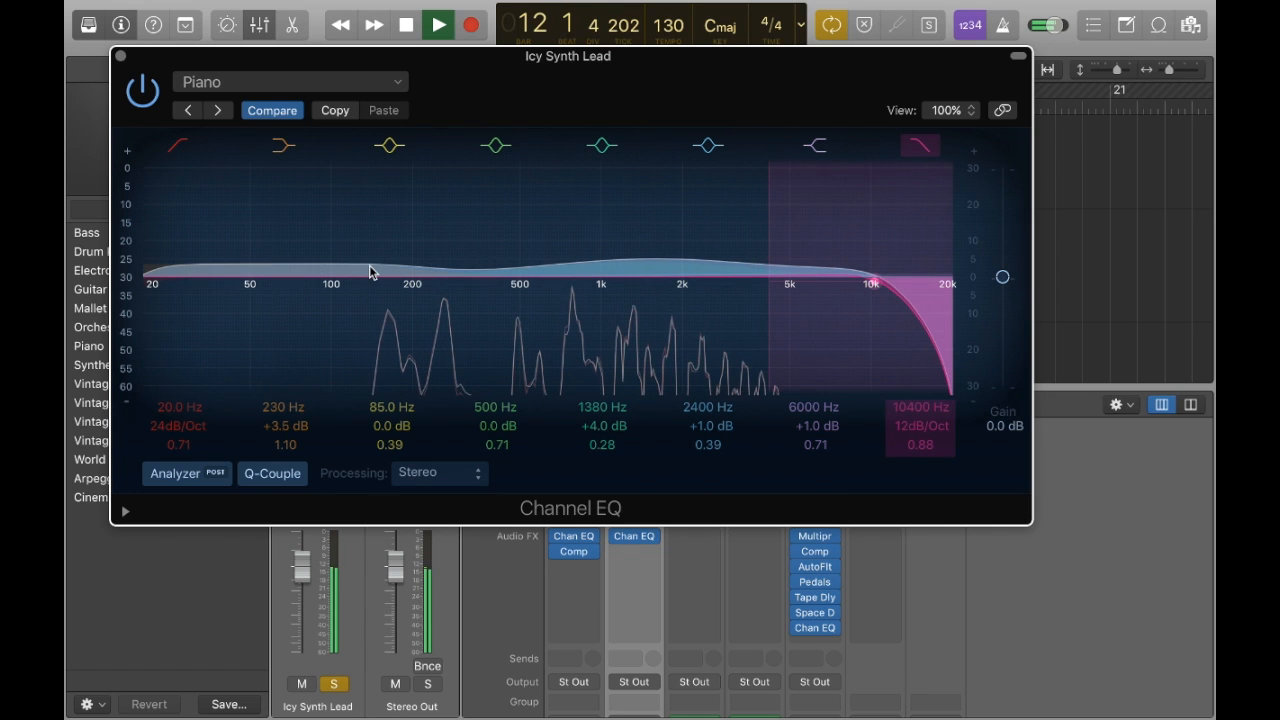
{"action": "left_click", "coordinate": [178, 147]}
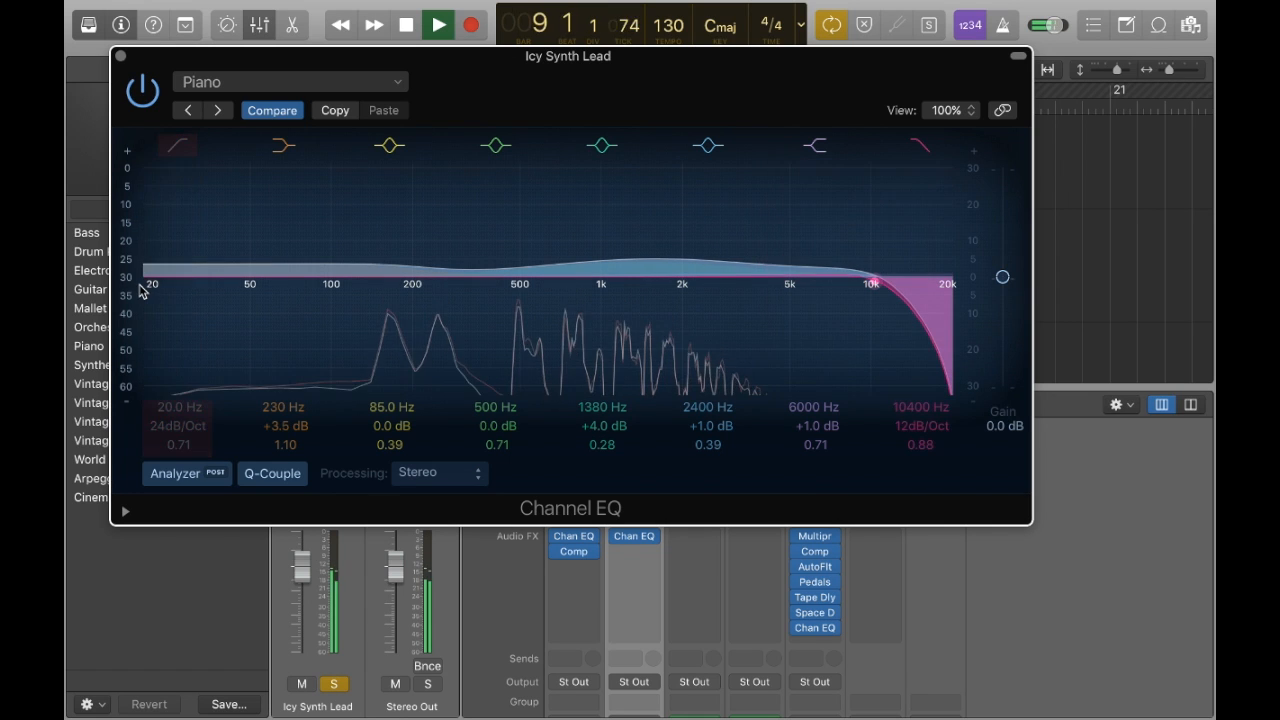
{"action": "left_click", "coordinate": [182, 152]}
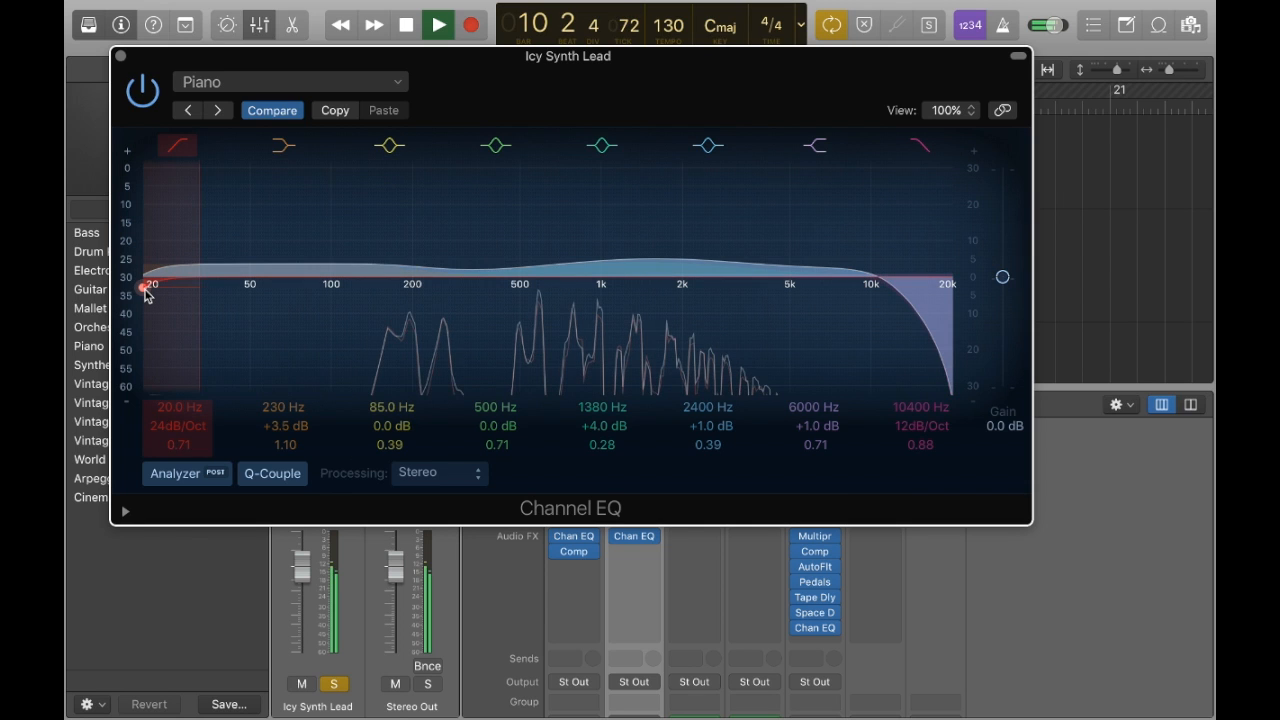
{"action": "left_click_drag", "start_coordinate": [146, 293], "coordinate": [371, 291]}
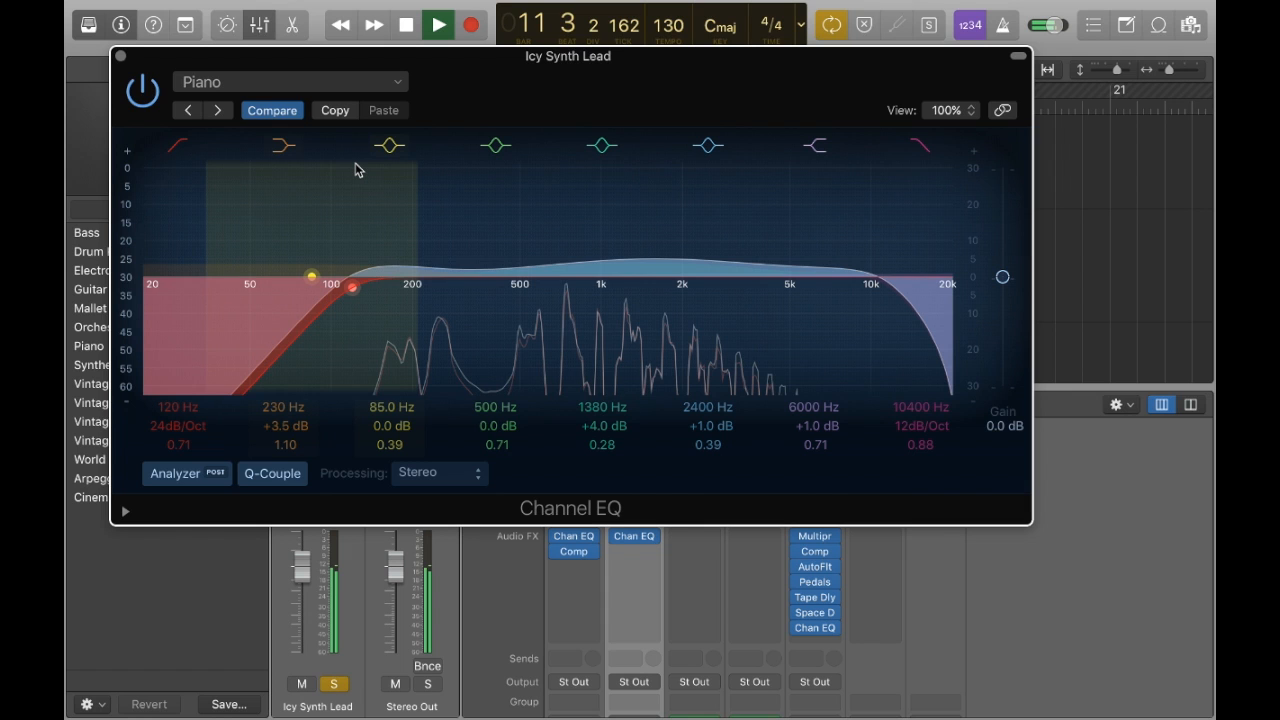
Add a Compressor after the Channel EQ on Icy Synth Lead, with a 2.5:1 ratio and a -29.0 dB threshold.
{"action": "left_click", "coordinate": [142, 90]}
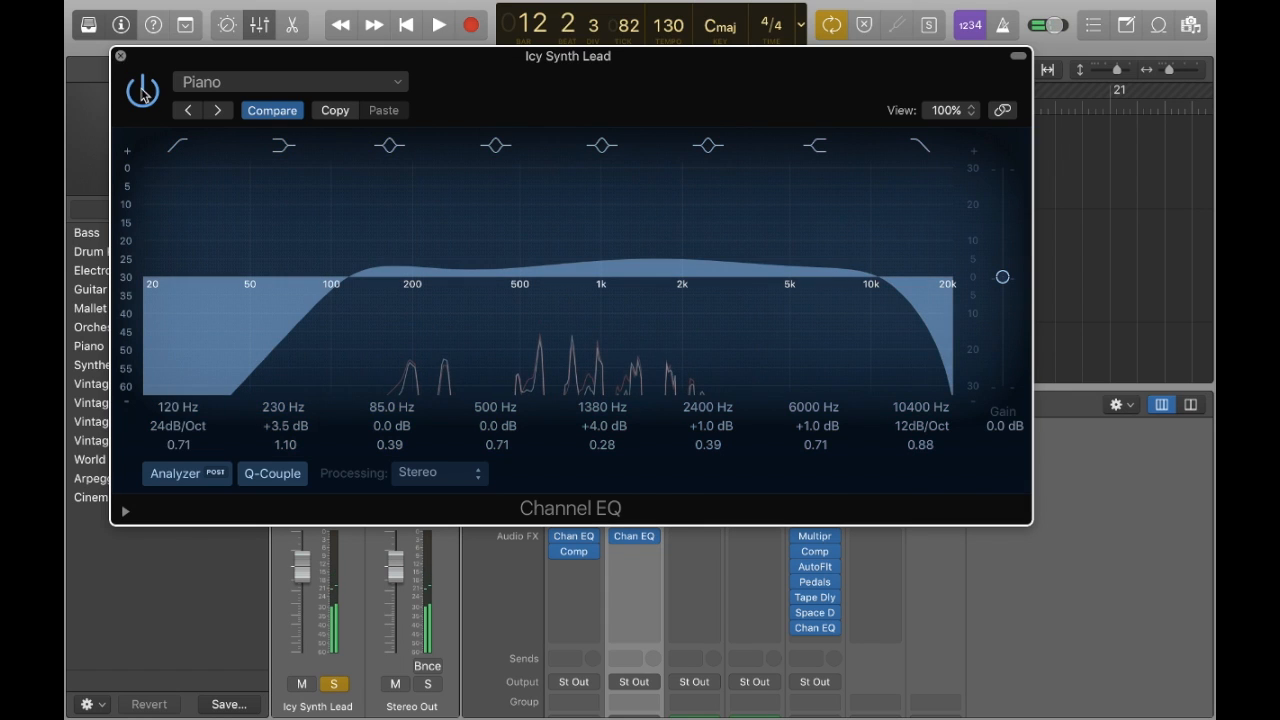
{"action": "key", "text": "super+w"}
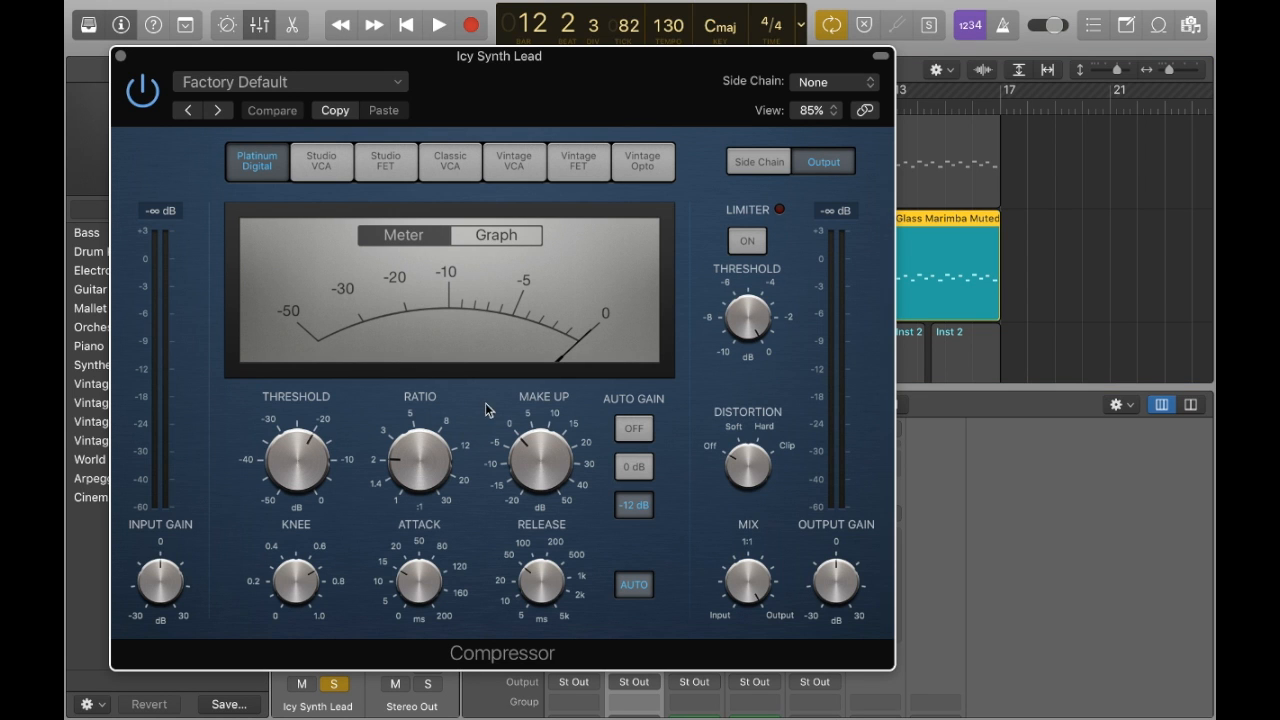
{"action": "key", "text": "space"}
{"action": "left_click_drag", "start_coordinate": [415, 465], "coordinate": [417, 452]}
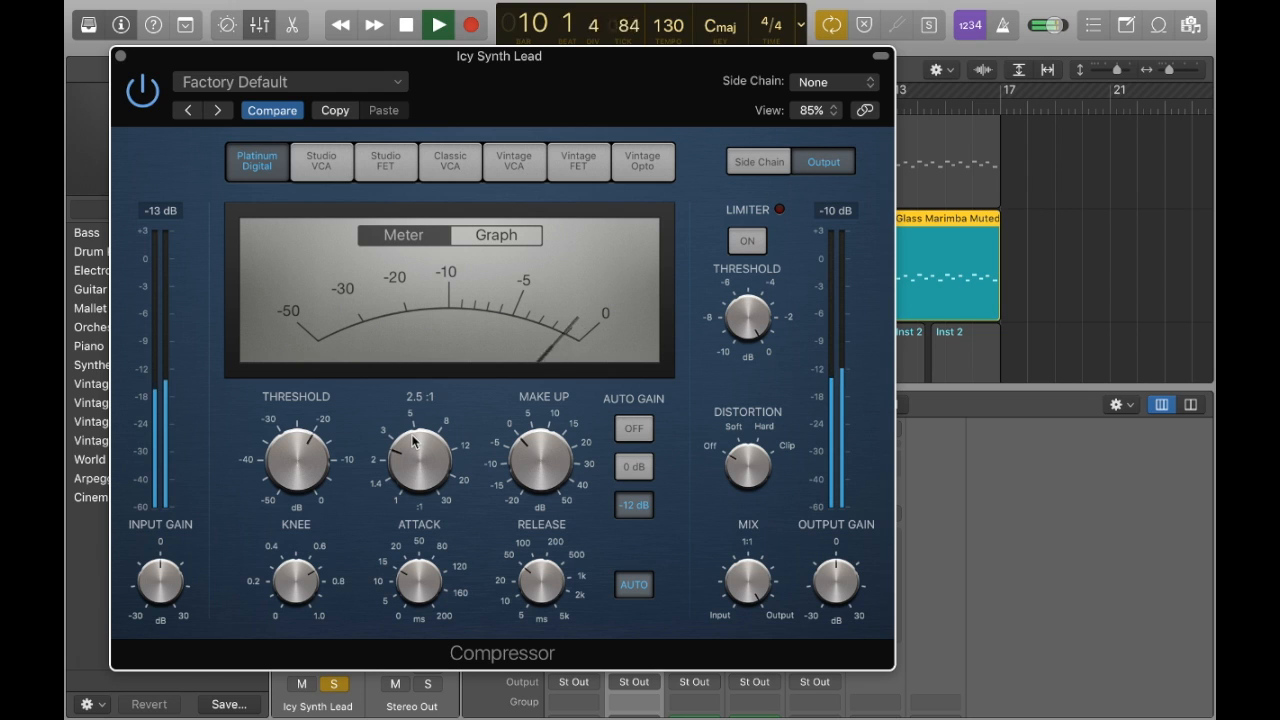
{"action": "left_click_drag", "start_coordinate": [303, 472], "coordinate": [300, 521]}
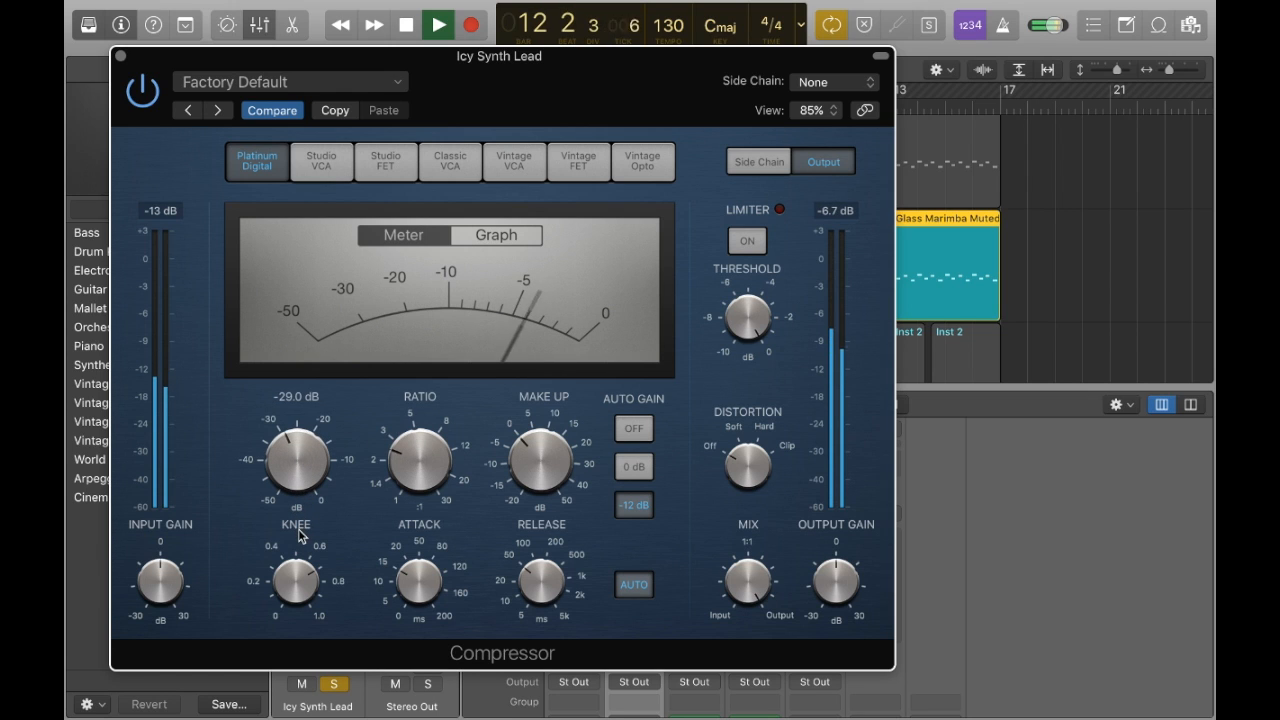
Turn off auto gain in Icy Synth Lead's Compressor and raise its output gain slightly.
{"action": "left_click", "coordinate": [634, 428]}
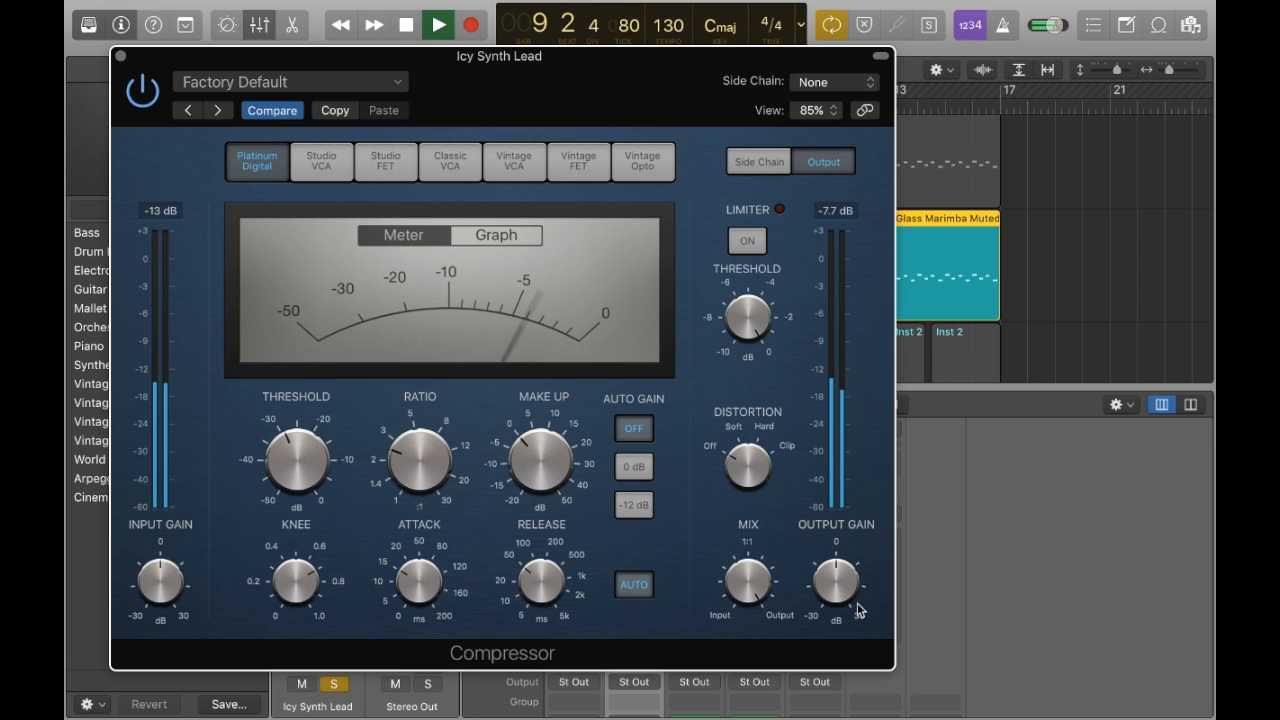
{"action": "left_click_drag", "start_coordinate": [834, 569], "coordinate": [838, 551]}
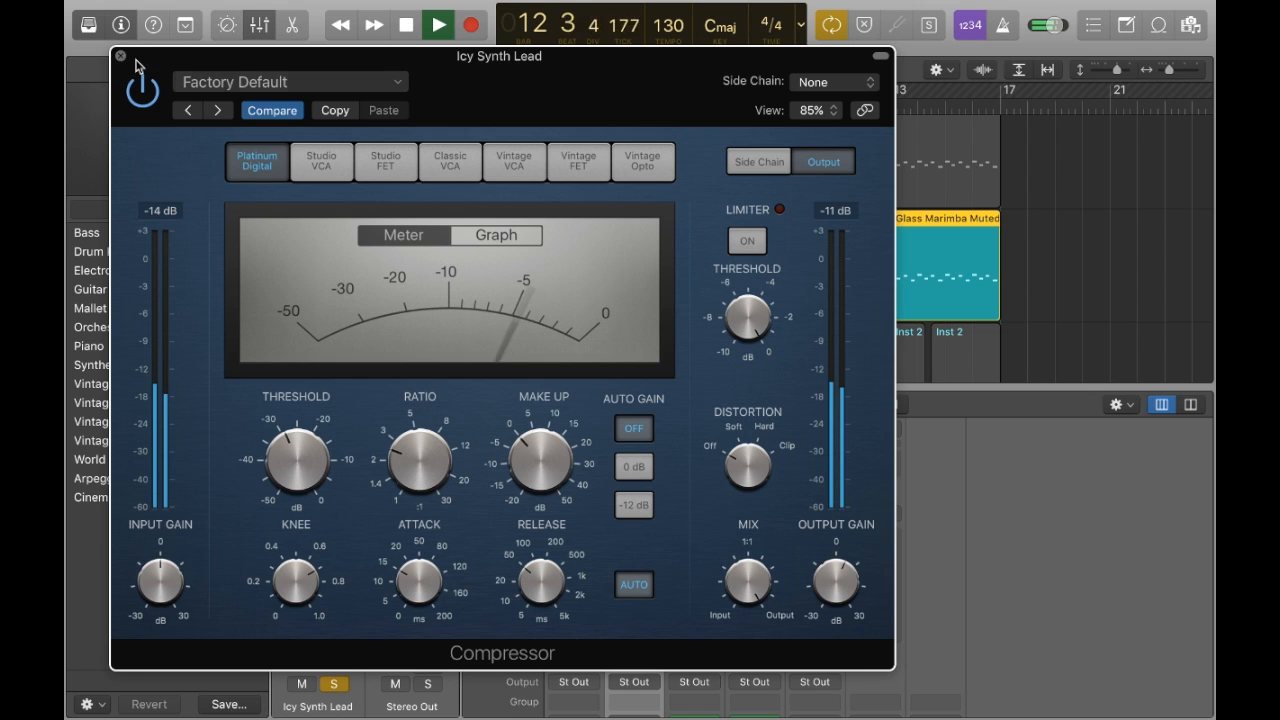
Switch Icy Synth Lead's Compressor to the Studio VCA model and close the plug-in.
{"action": "left_click", "coordinate": [323, 170]}
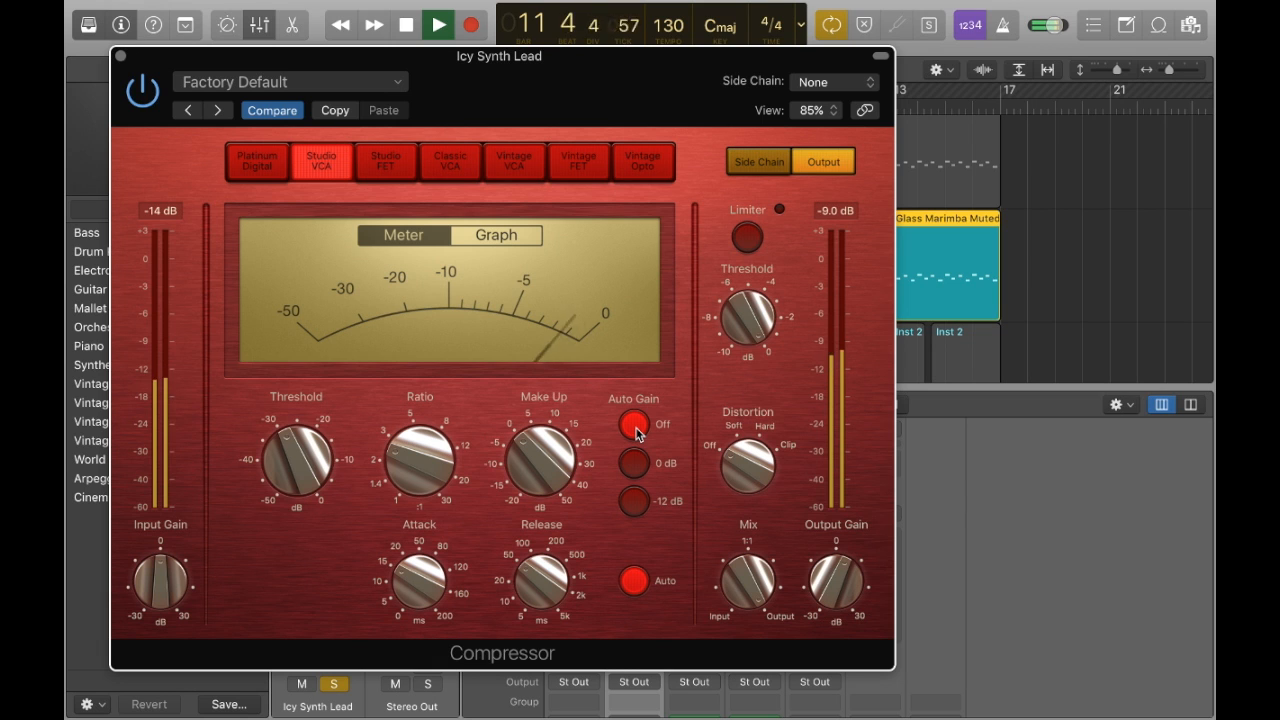
{"action": "mouse_move", "coordinate": [378, 456]}
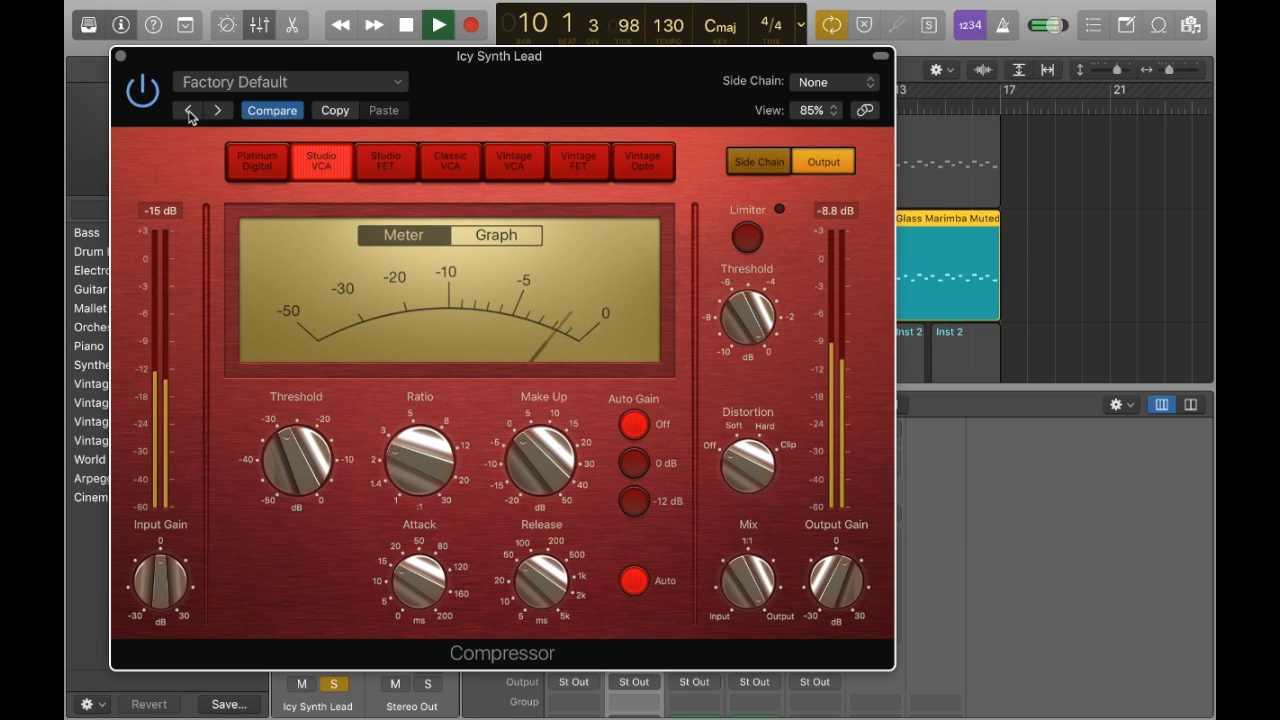
{"action": "left_click", "coordinate": [122, 57]}
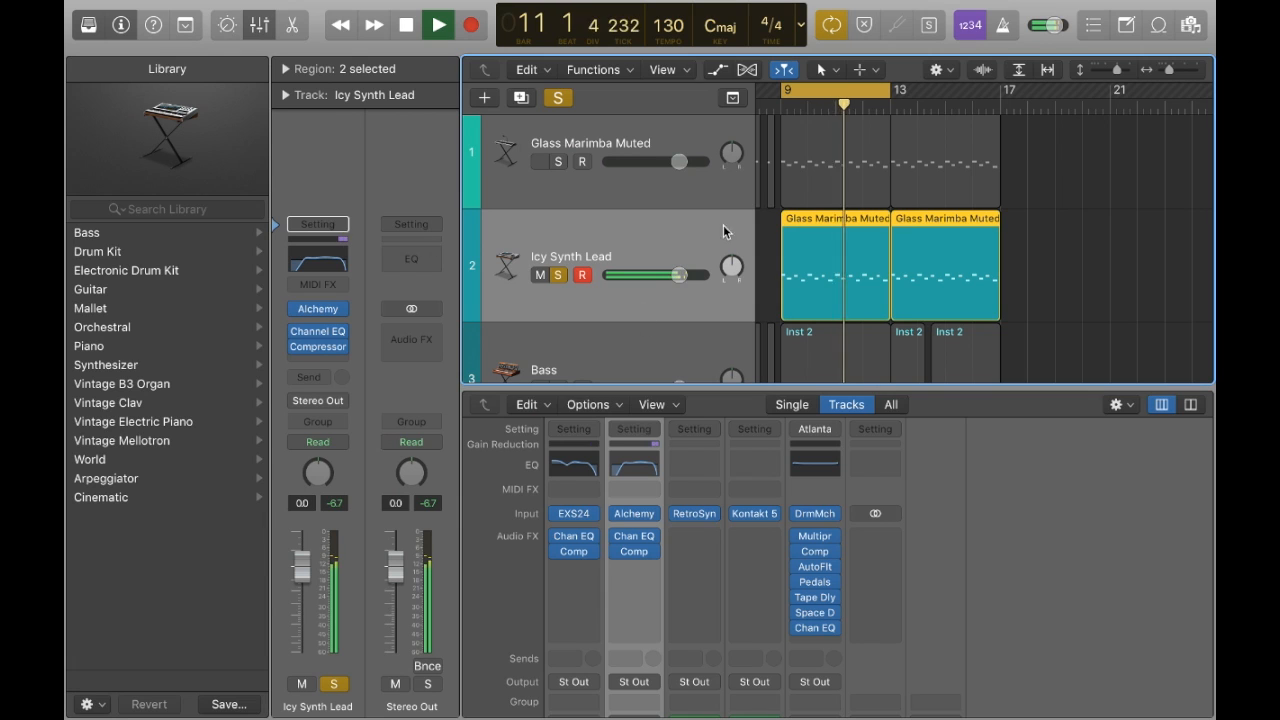
Take Icy Synth Lead out of solo and listen to the full mix over the cycled bars.
{"action": "key", "text": "space"}
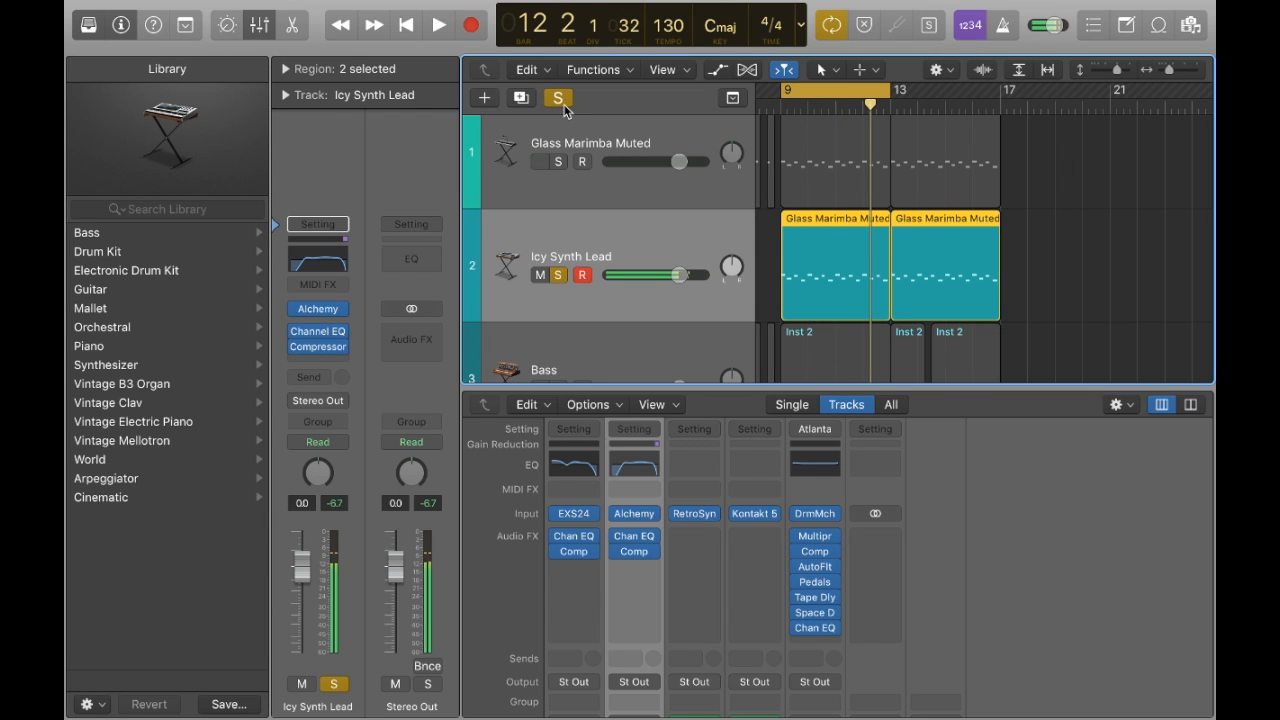
{"action": "left_click", "coordinate": [558, 98]}
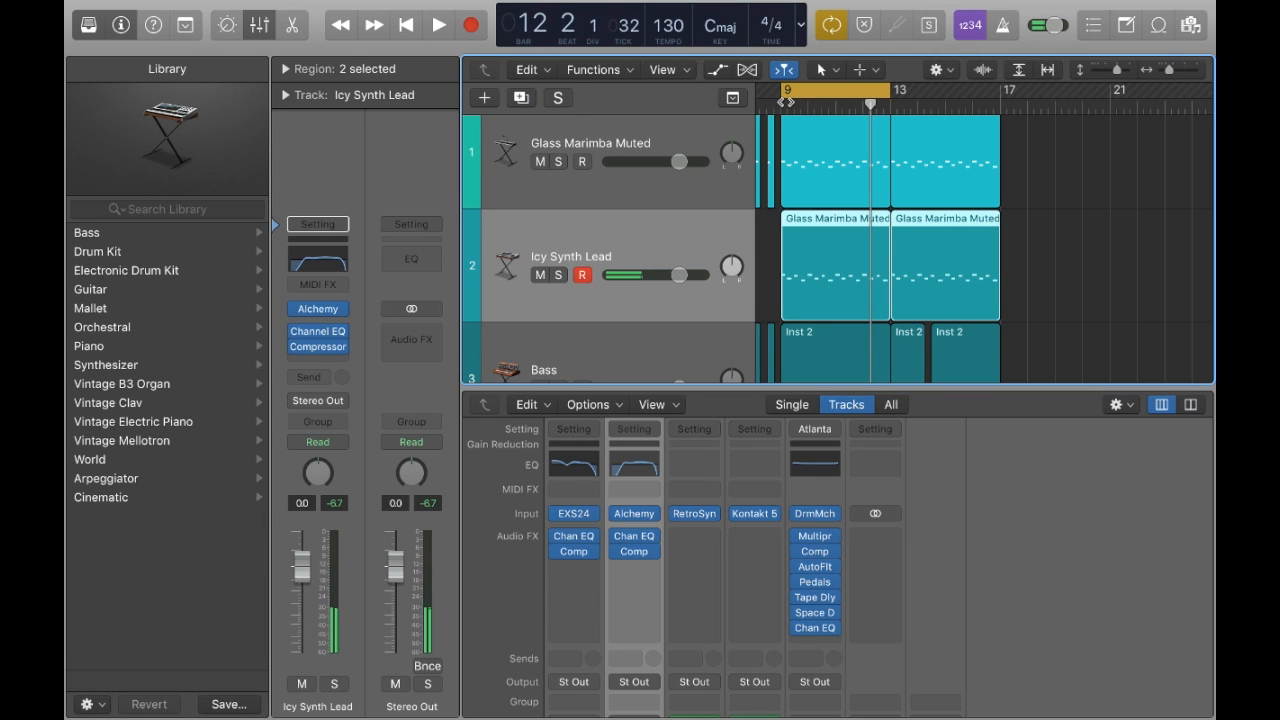
{"action": "key", "text": "space"}
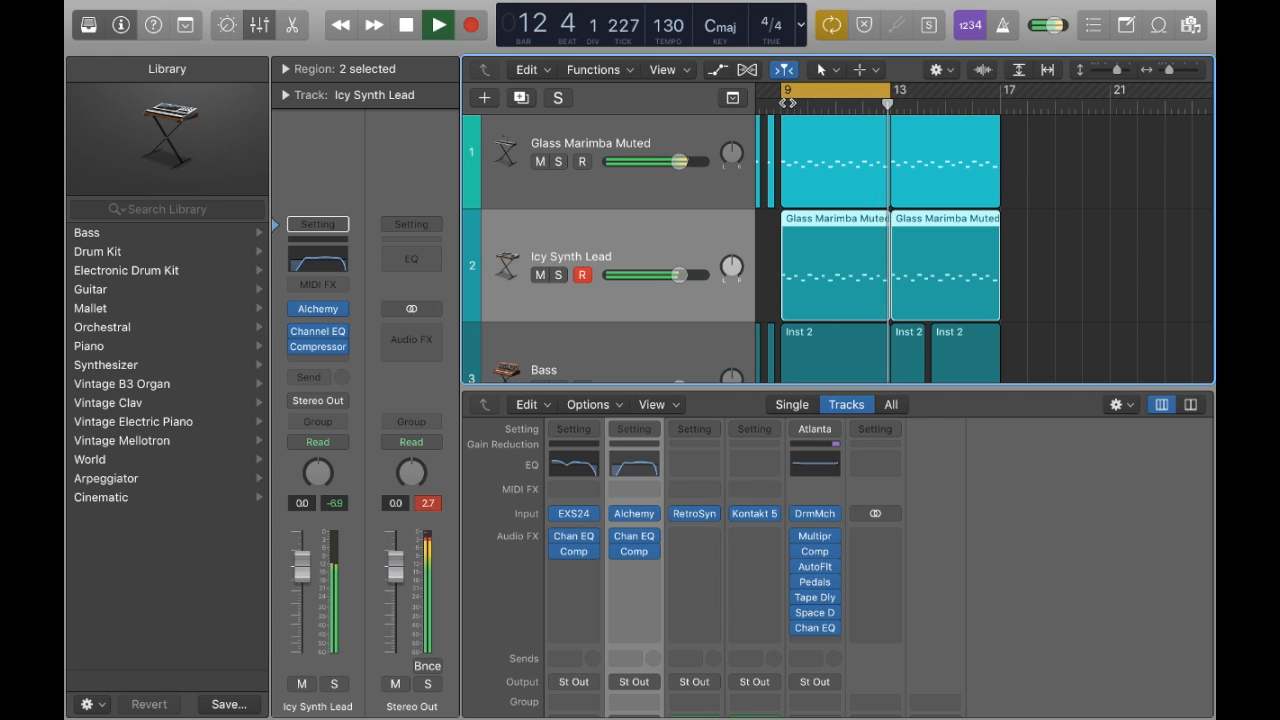
{"action": "key", "text": "space"}
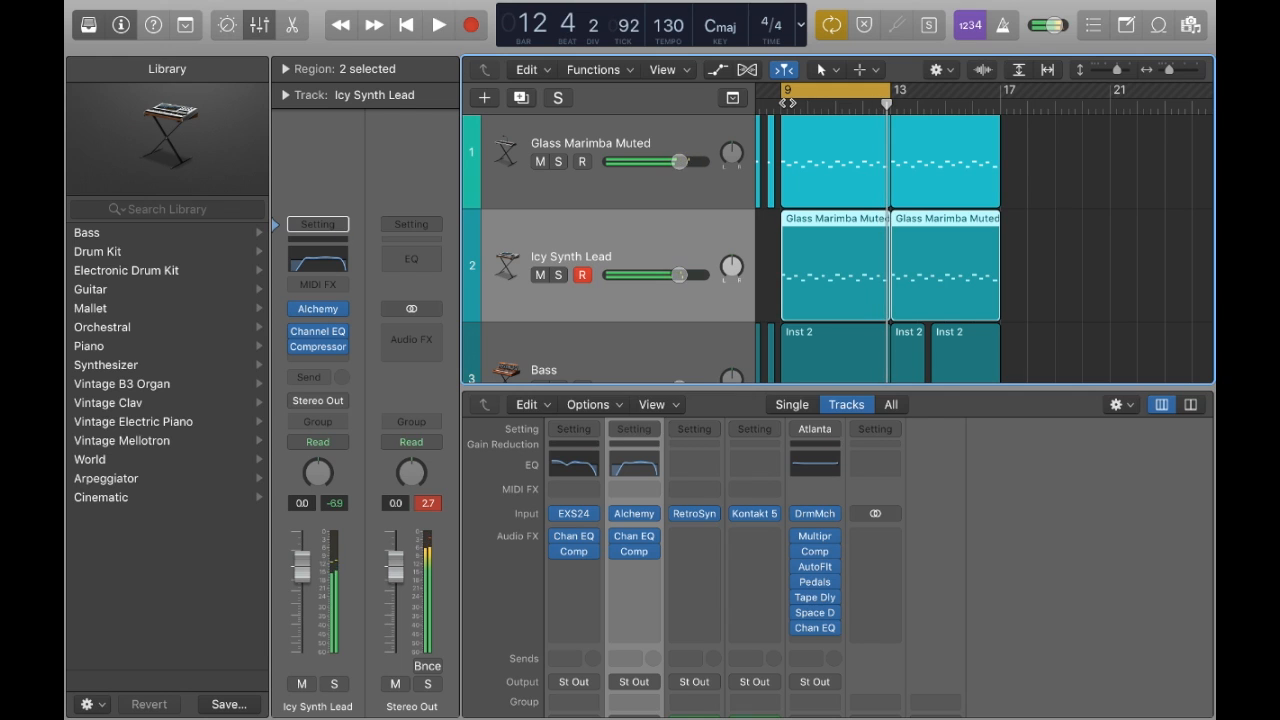
Bypass the Channel EQ and Compressor on Icy Synth Lead and play the full mix for comparison.
{"action": "left_click", "coordinate": [297, 332]}
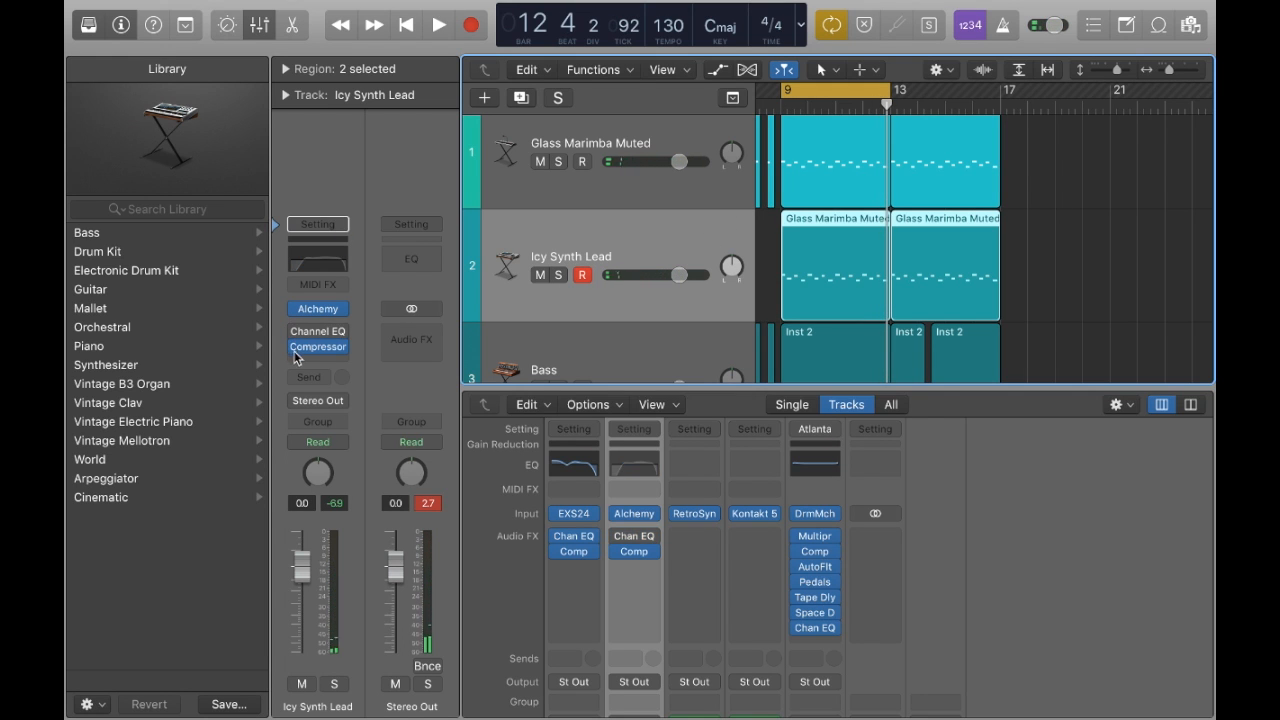
{"action": "left_click", "coordinate": [297, 347]}
{"action": "key", "text": "space"}
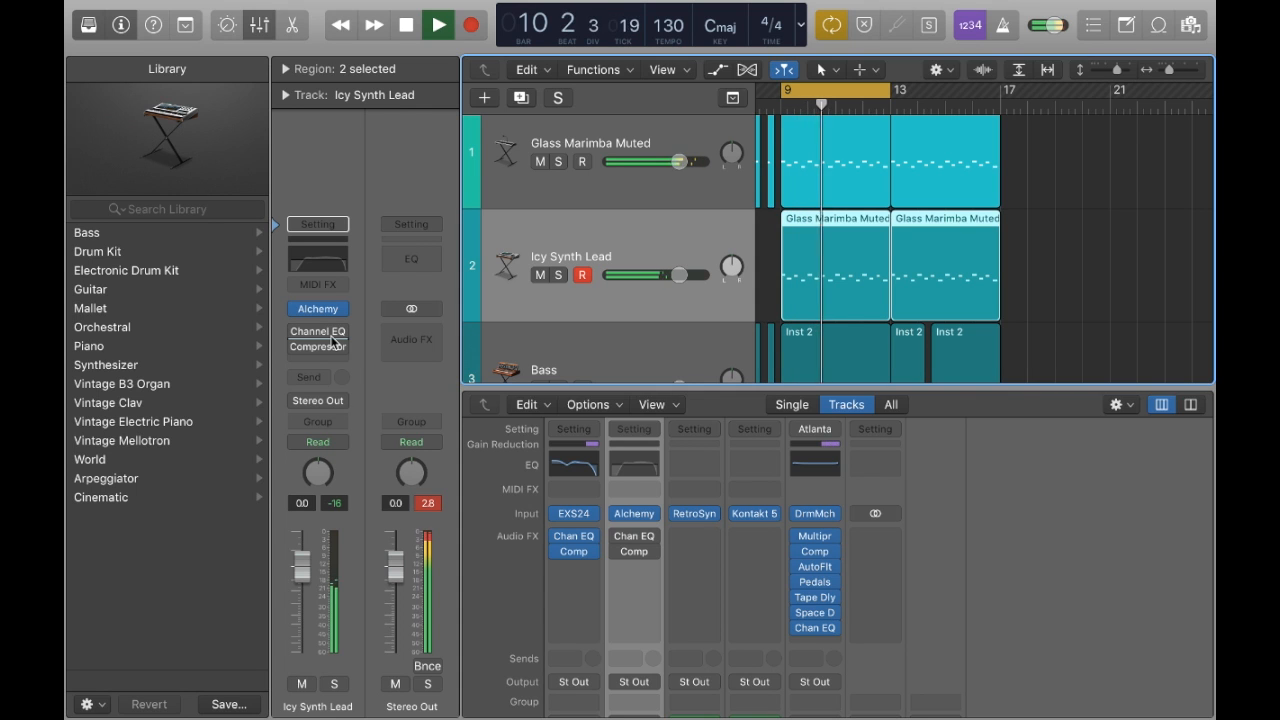
{"action": "key", "text": "space"}
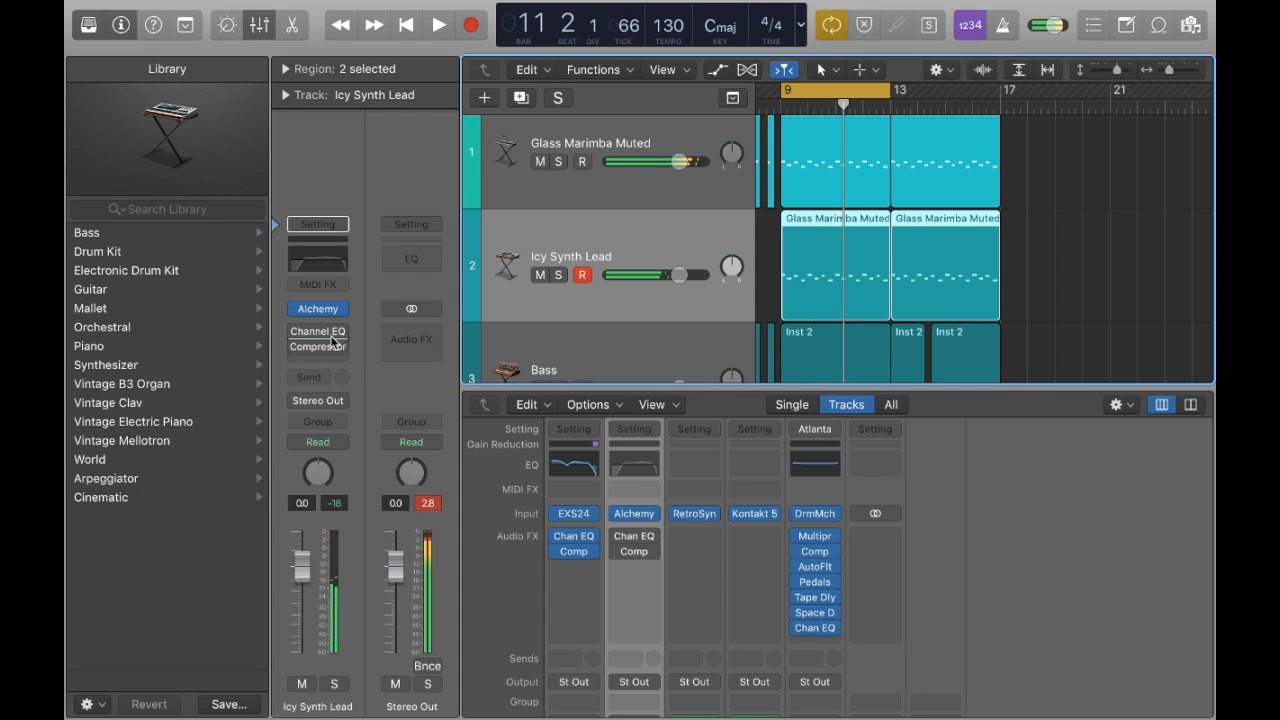
Re-enable the Channel EQ and Compressor on Icy Synth Lead and play the full mix over the cycled bars.
{"action": "left_click", "coordinate": [295, 331]}
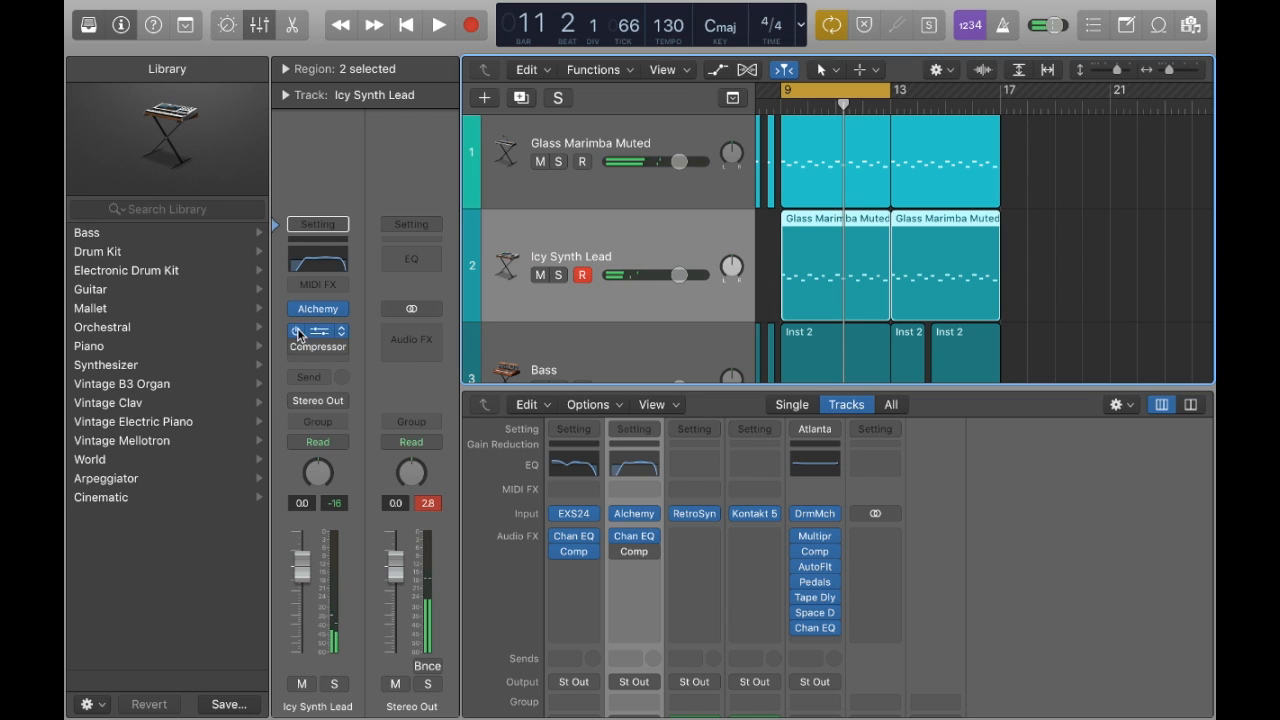
{"action": "left_click", "coordinate": [295, 346]}
{"action": "key", "text": "space"}
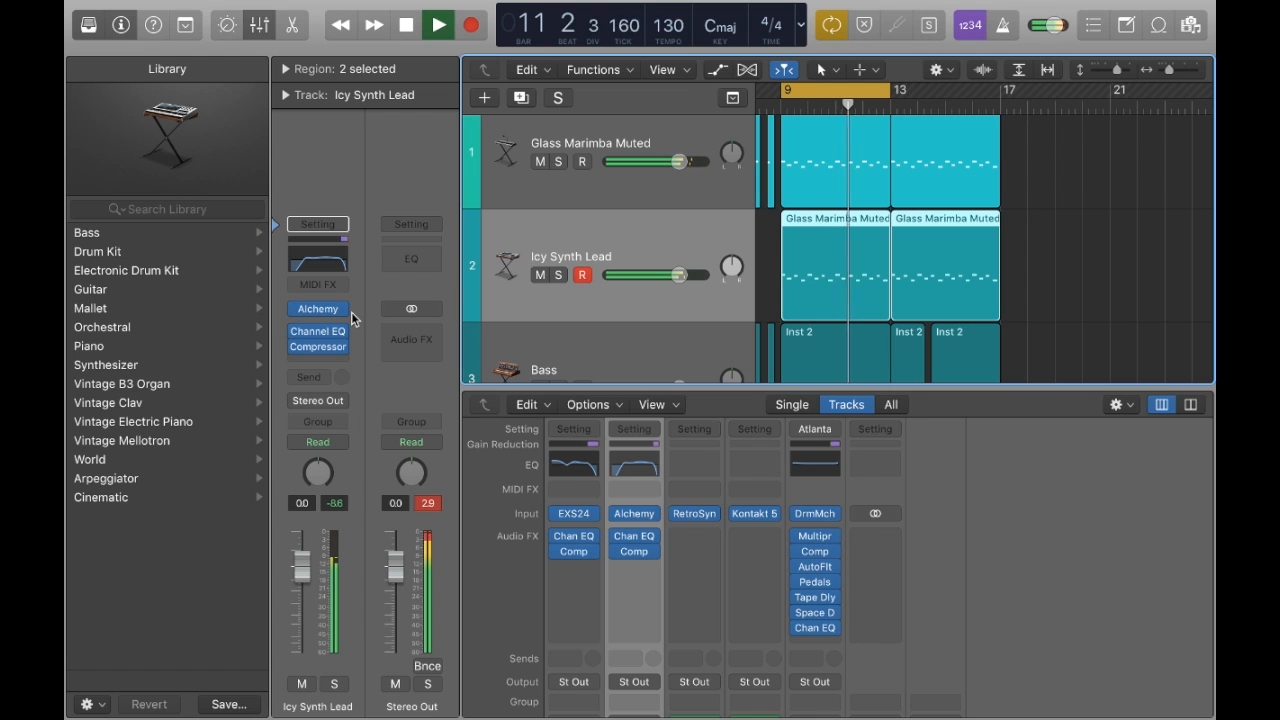
{"action": "key", "text": "space"}
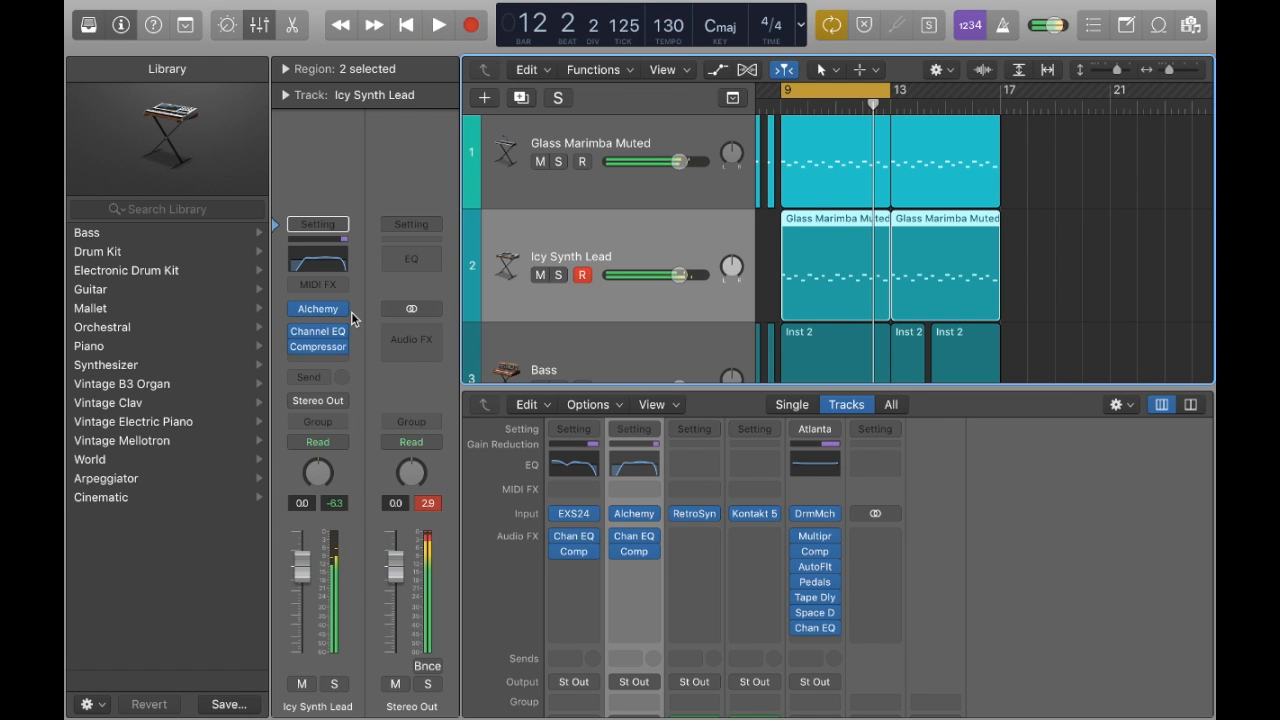
Add a Channel EQ to the Bass track and load the Bass Improve 01 preset from EQ Tools.
{"action": "scroll", "coordinate": [602, 294], "scroll_direction": "down", "scroll_amount": 3}
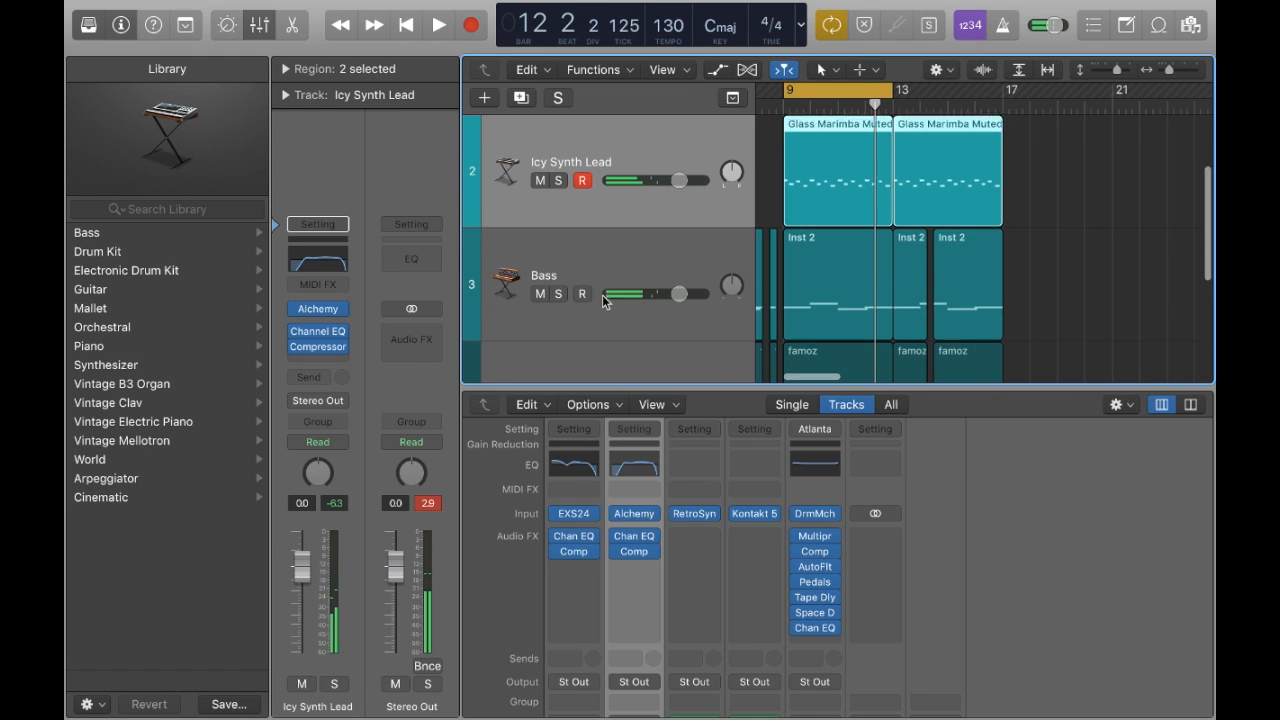
{"action": "left_click", "coordinate": [601, 222]}
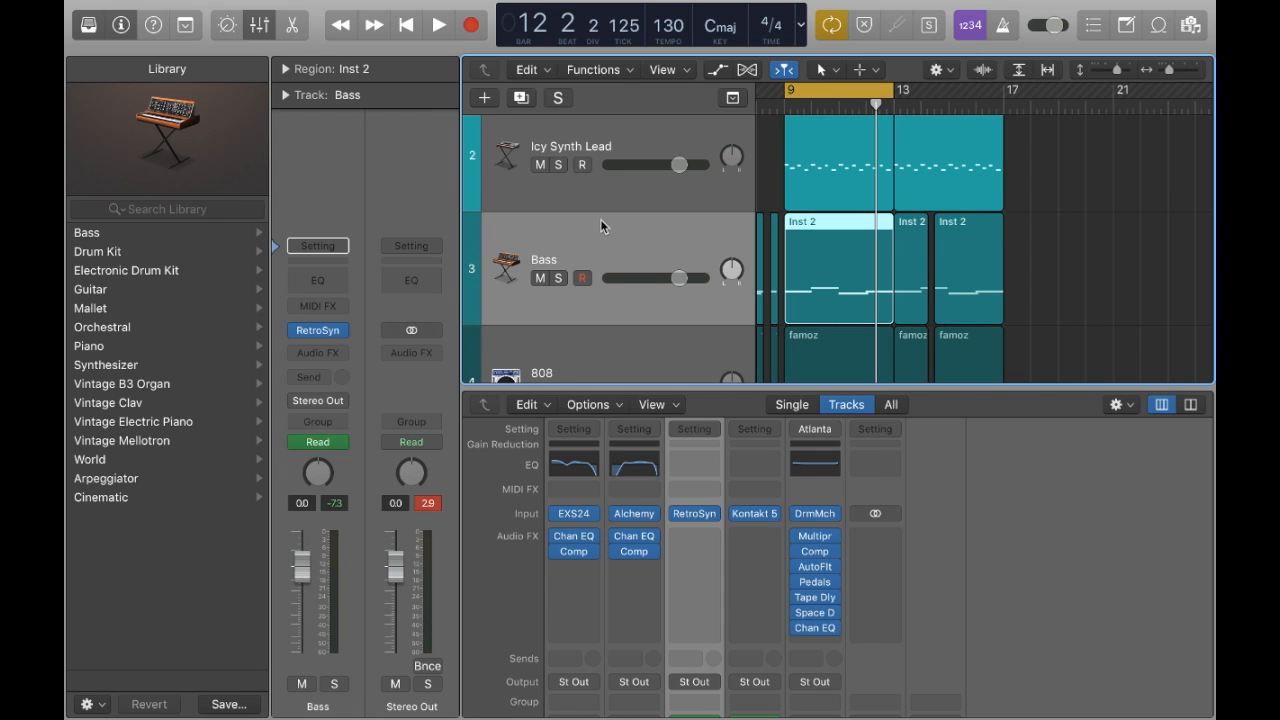
{"action": "left_click", "coordinate": [336, 282]}
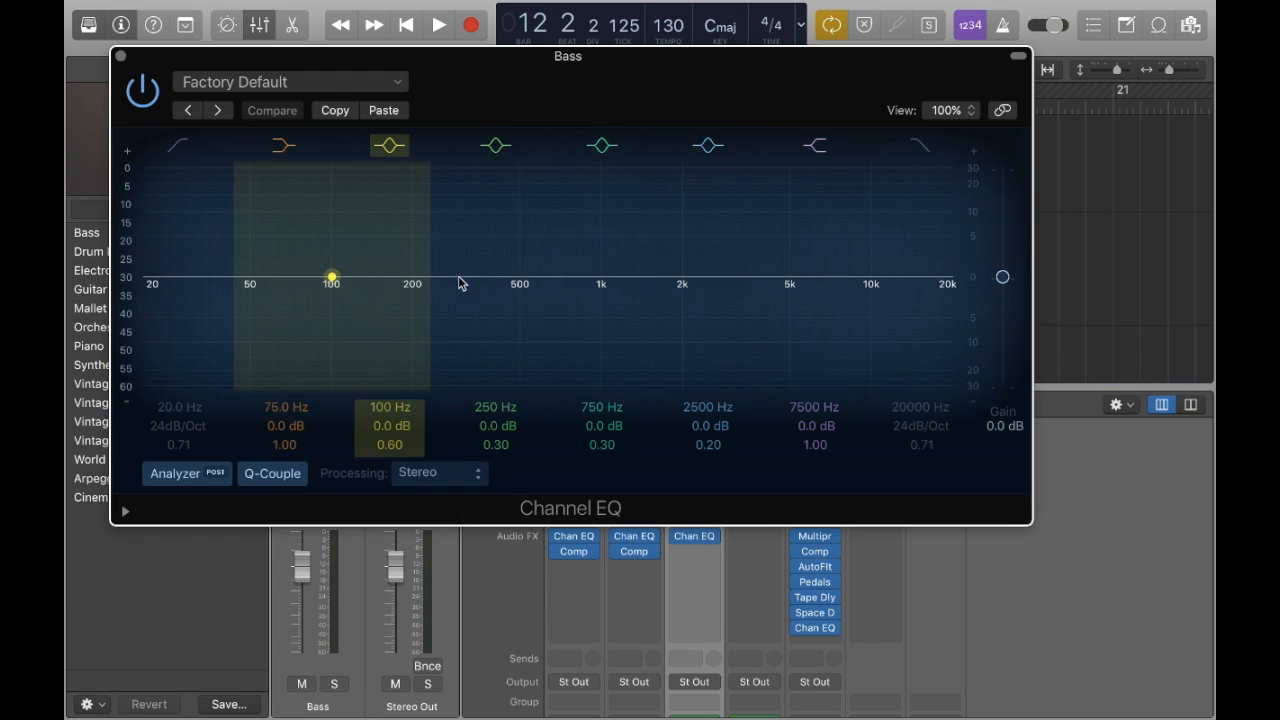
{"action": "left_click", "coordinate": [350, 90]}
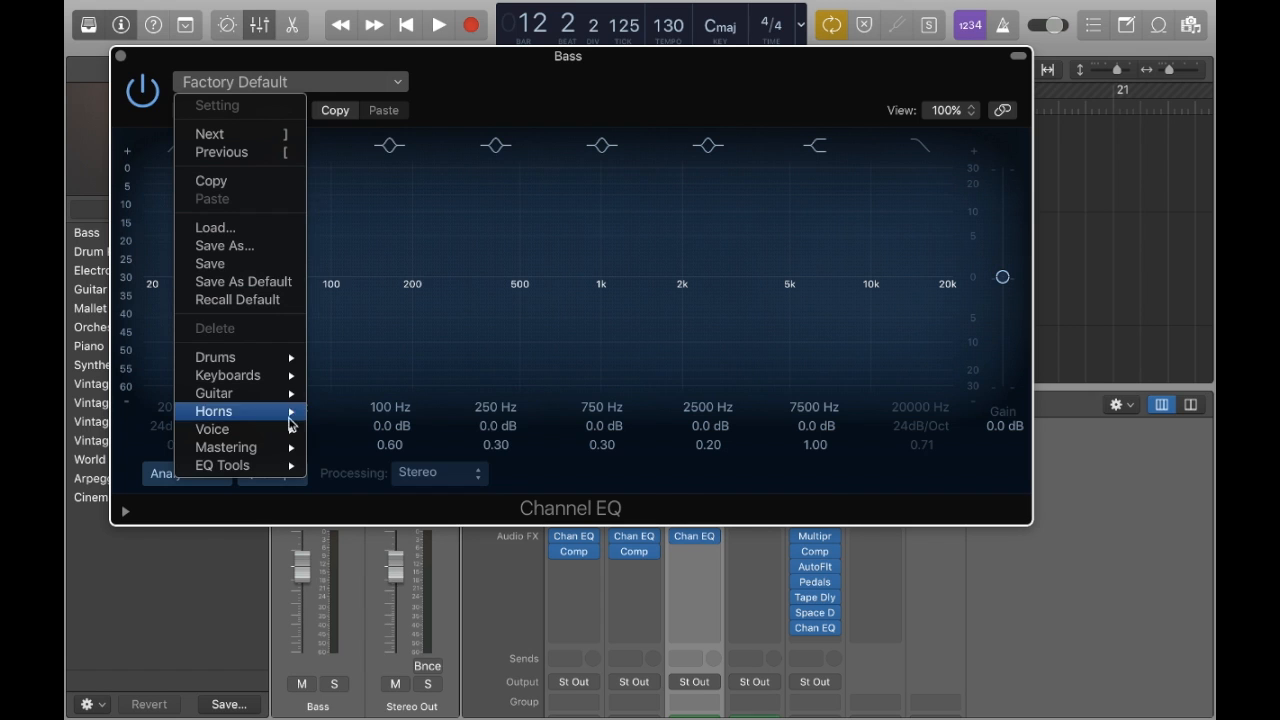
{"action": "mouse_move", "coordinate": [240, 465]}
{"action": "left_click", "coordinate": [397, 180]}
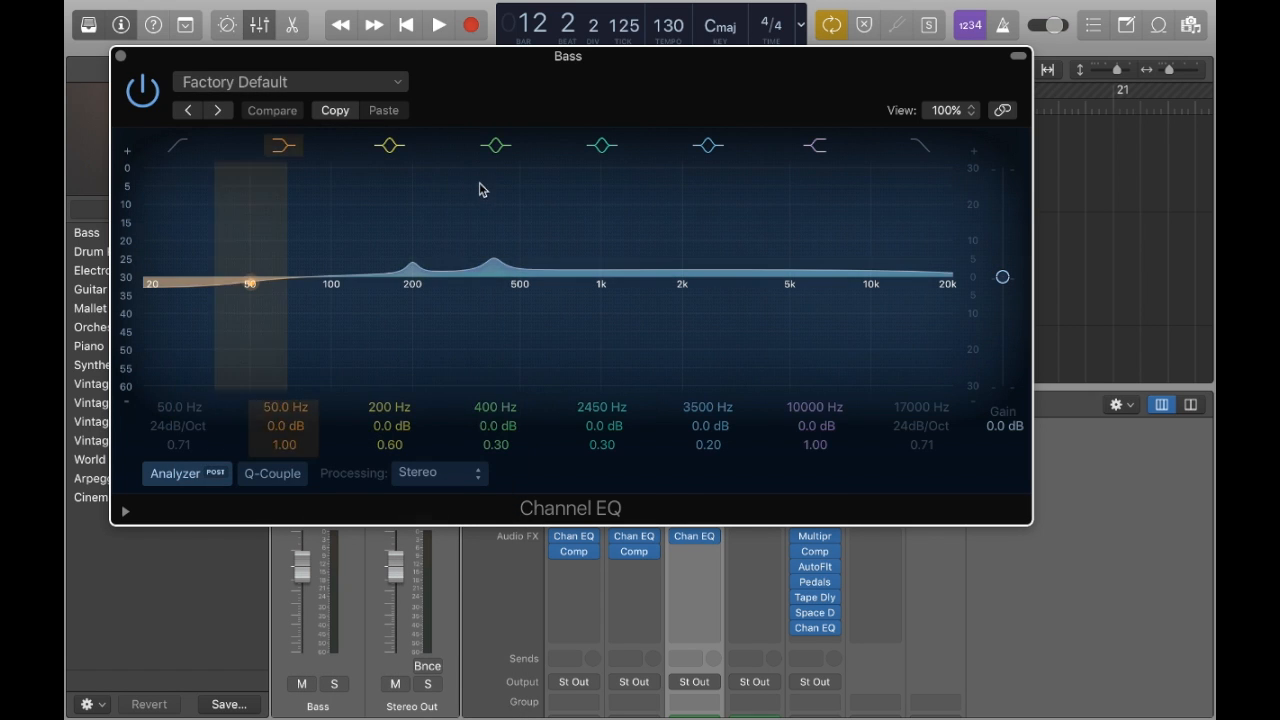
Solo Bass, play the cycled bars and compare the sound with its Channel EQ bypassed and enabled.
{"action": "key", "text": "space"}
{"action": "left_click_drag", "start_coordinate": [528, 58], "coordinate": [532, 352]}
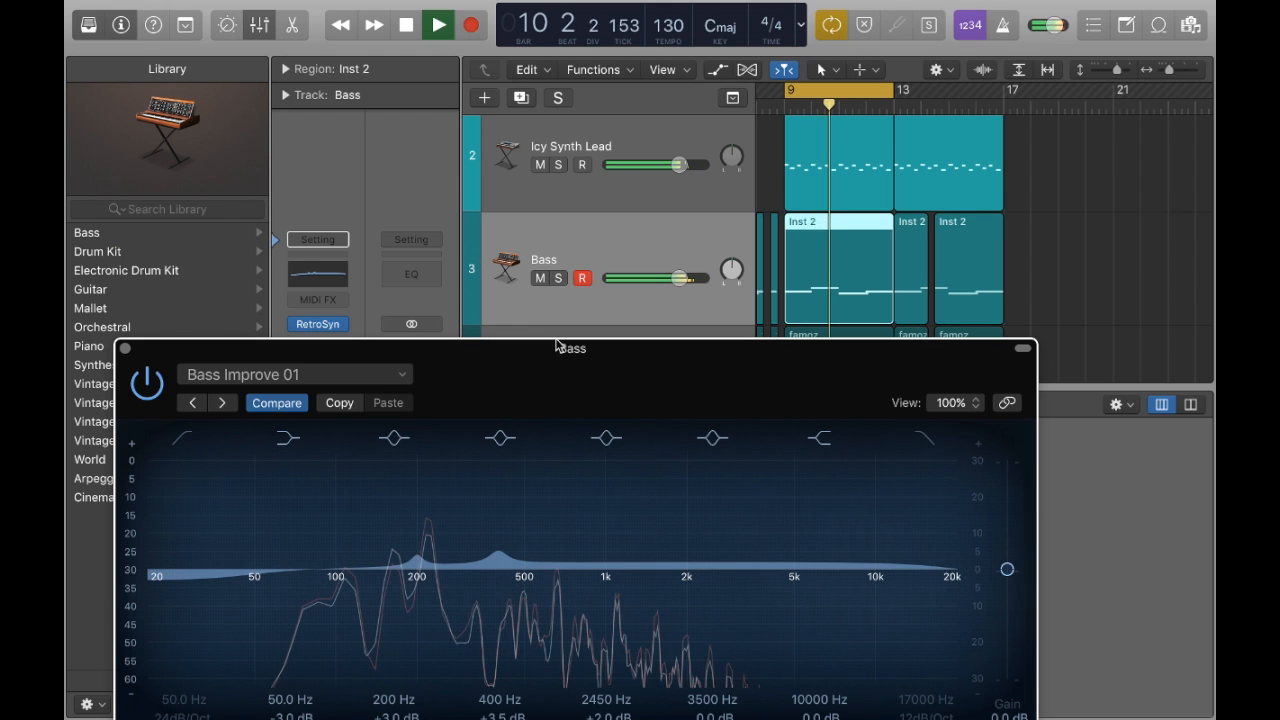
{"action": "key", "text": "s"}
{"action": "left_click_drag", "start_coordinate": [560, 380], "coordinate": [572, 170]}
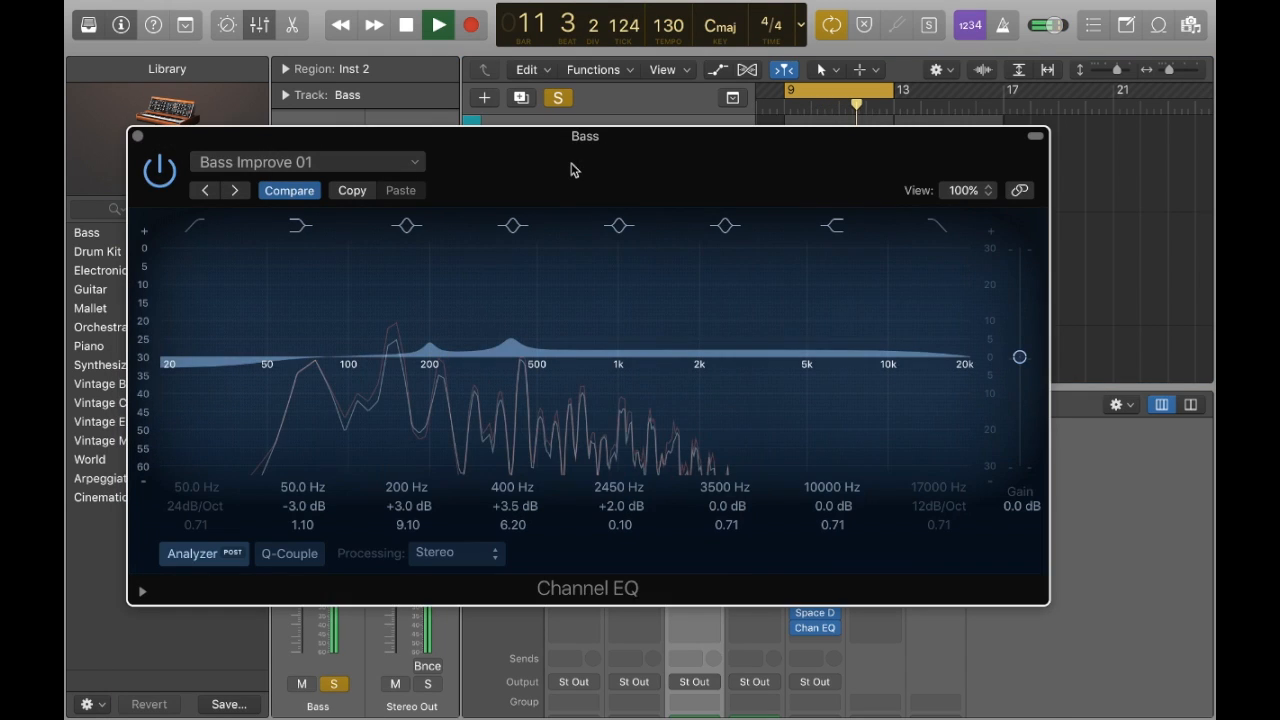
{"action": "left_click", "coordinate": [175, 180]}
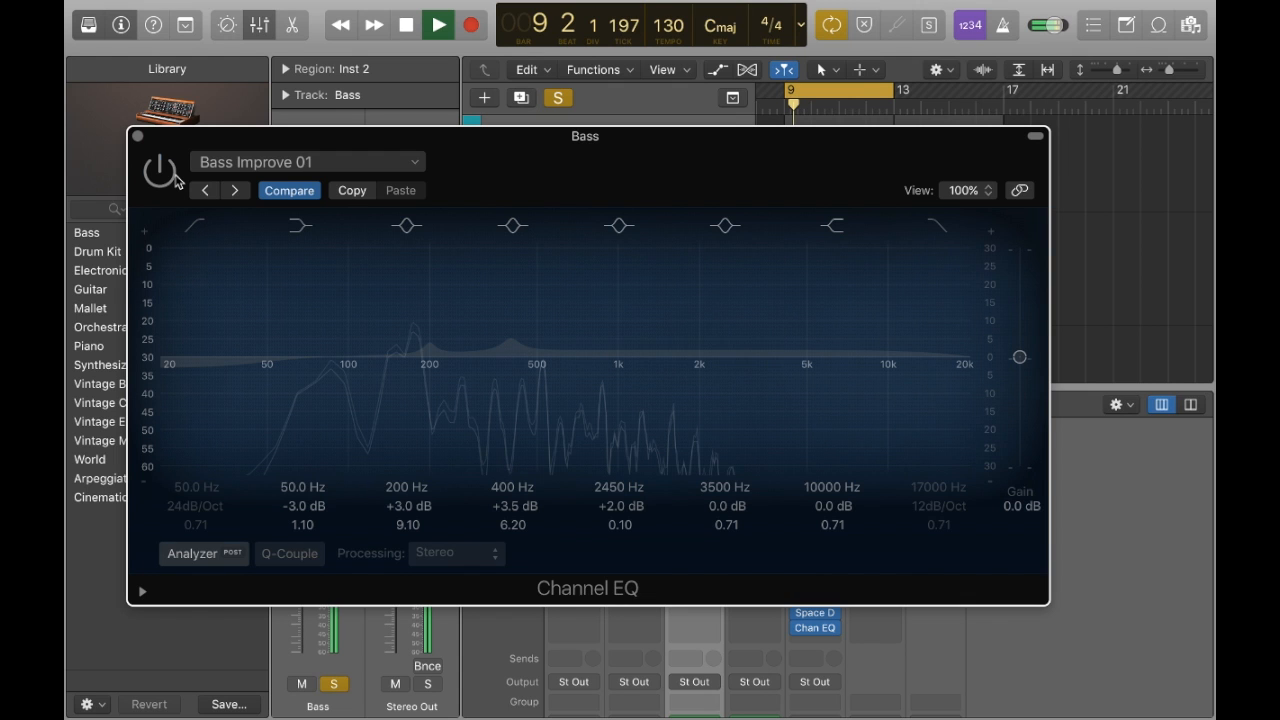
{"action": "left_click", "coordinate": [160, 172]}
{"action": "left_click", "coordinate": [305, 162]}
{"action": "left_click", "coordinate": [400, 211]}
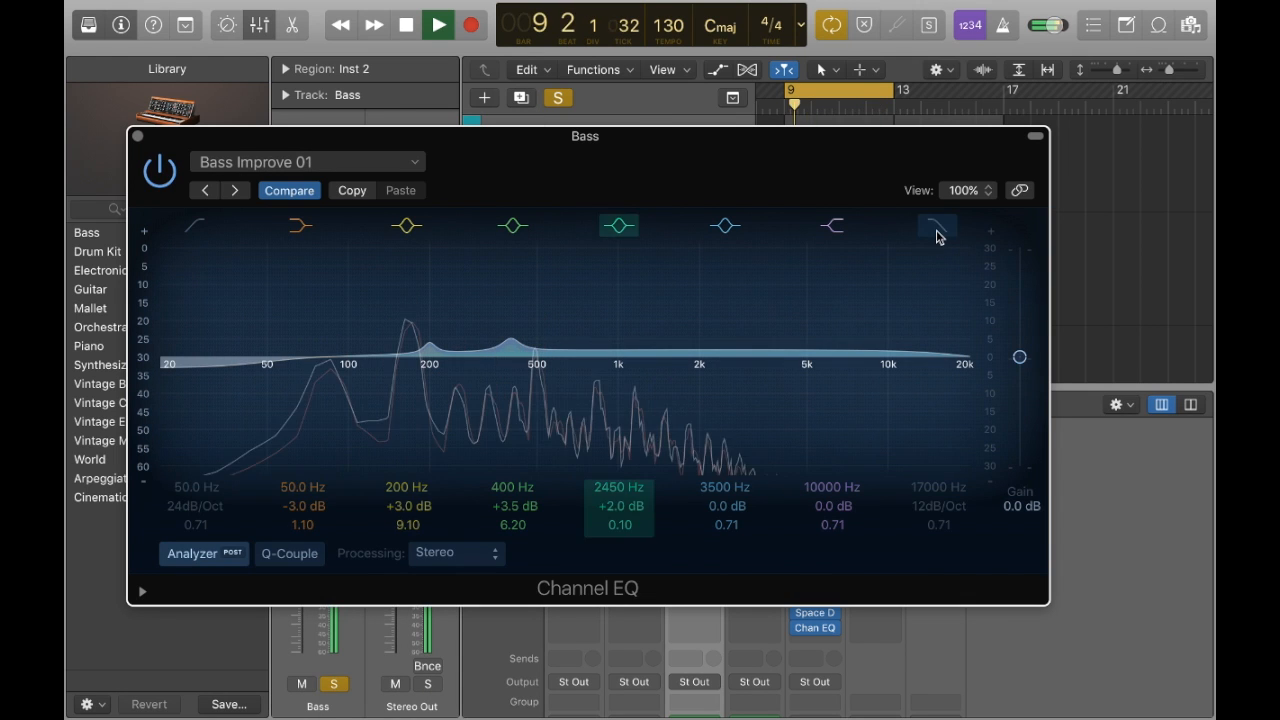
Enable the high-cut filter in Bass's Channel EQ and set it to about 1260 Hz with a 36 dB/Oct slope.
{"action": "left_click", "coordinate": [937, 231]}
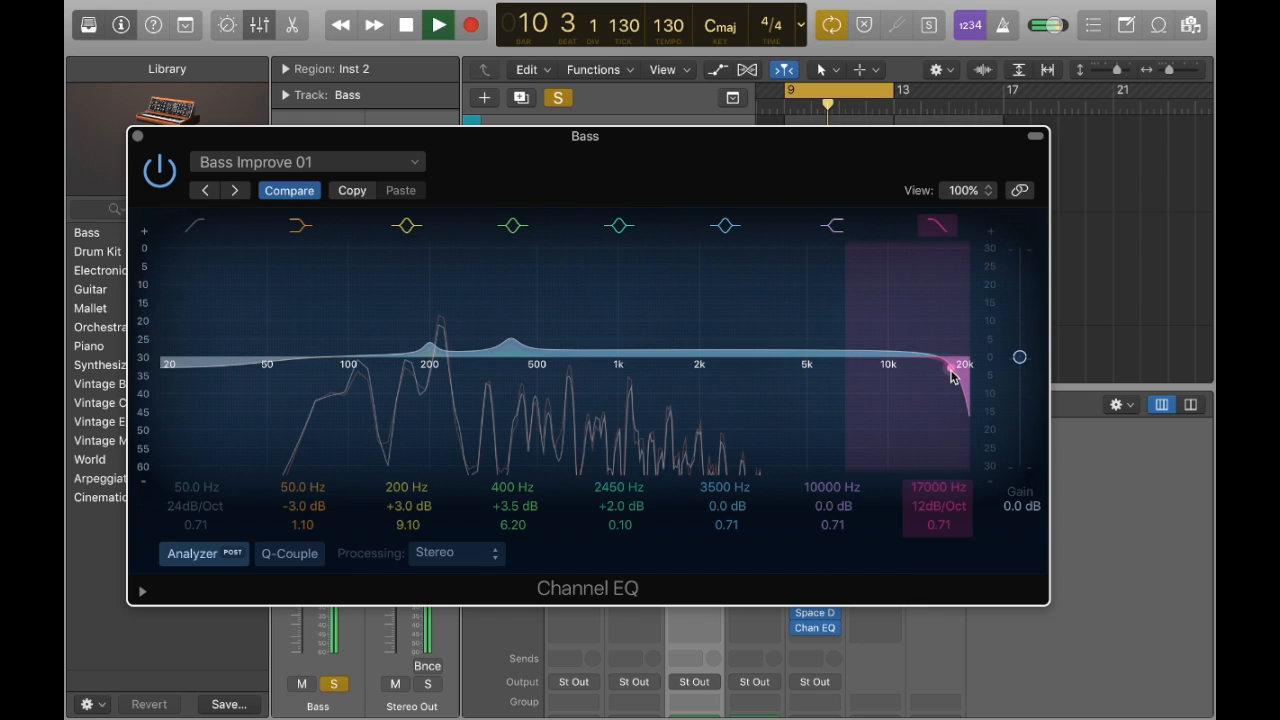
{"action": "left_click_drag", "start_coordinate": [951, 372], "coordinate": [620, 365]}
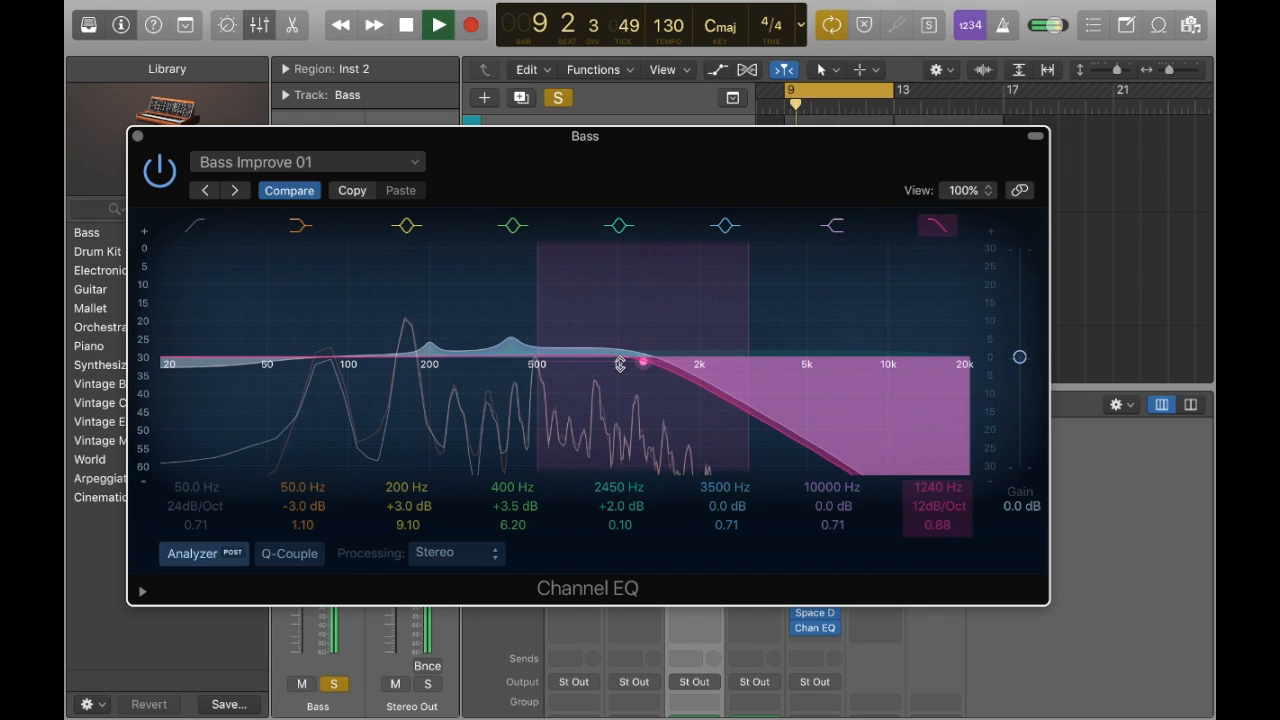
{"action": "left_click_drag", "start_coordinate": [938, 506], "coordinate": [938, 498]}
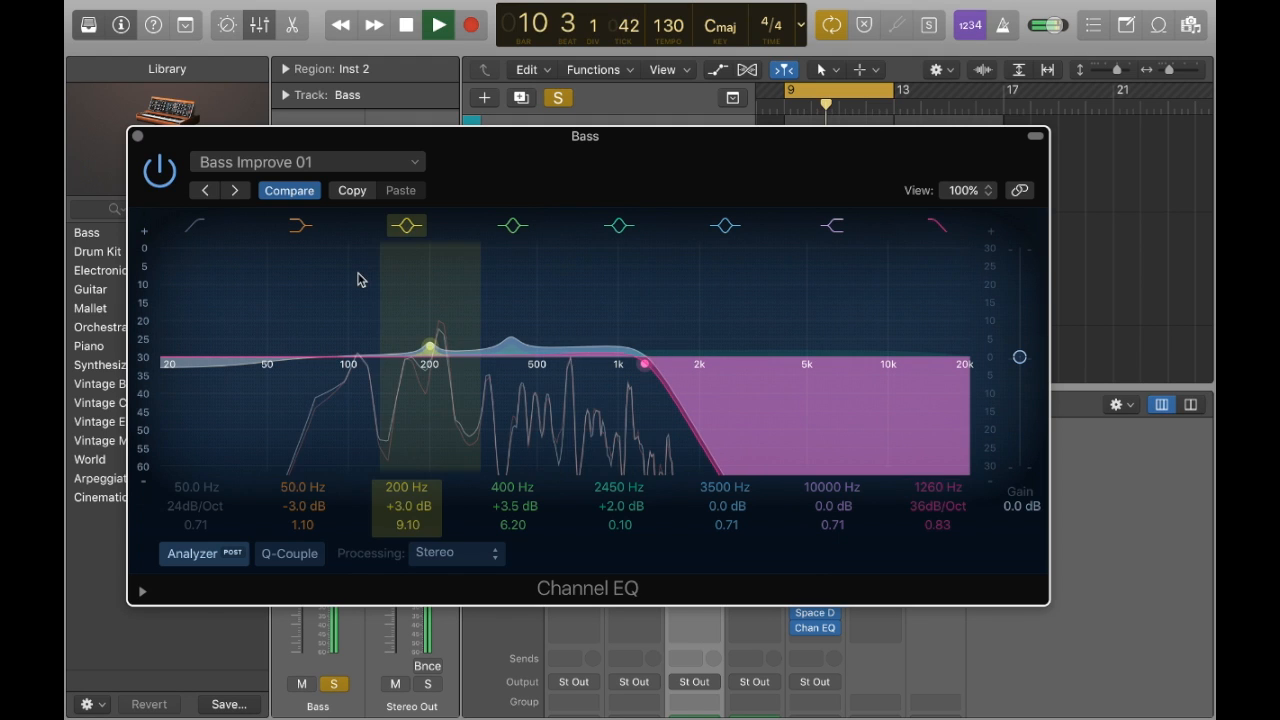
Set Bass's low shelf to 162 Hz at +3.5 dB, enable the low cut slightly below 50 Hz, and close the Channel EQ.
{"action": "left_click", "coordinate": [200, 230]}
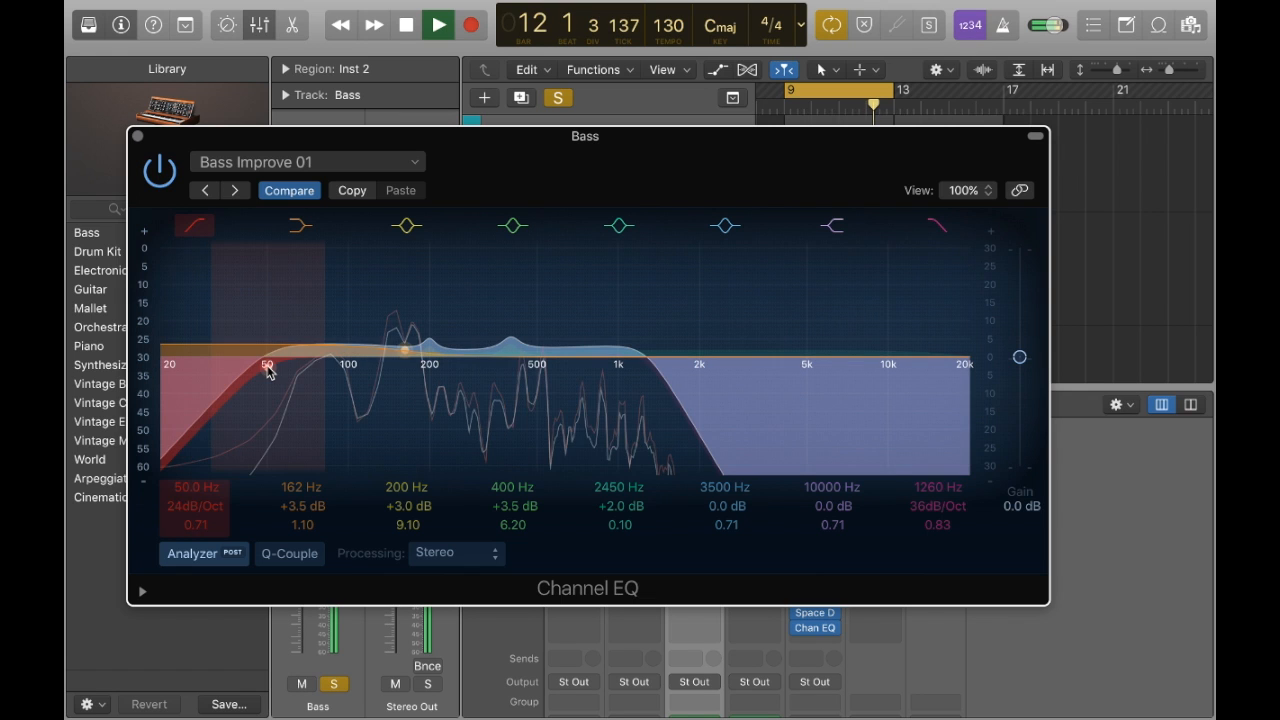
{"action": "left_click_drag", "start_coordinate": [268, 372], "coordinate": [256, 368]}
{"action": "key", "text": "space"}
{"action": "key", "text": "super+w"}
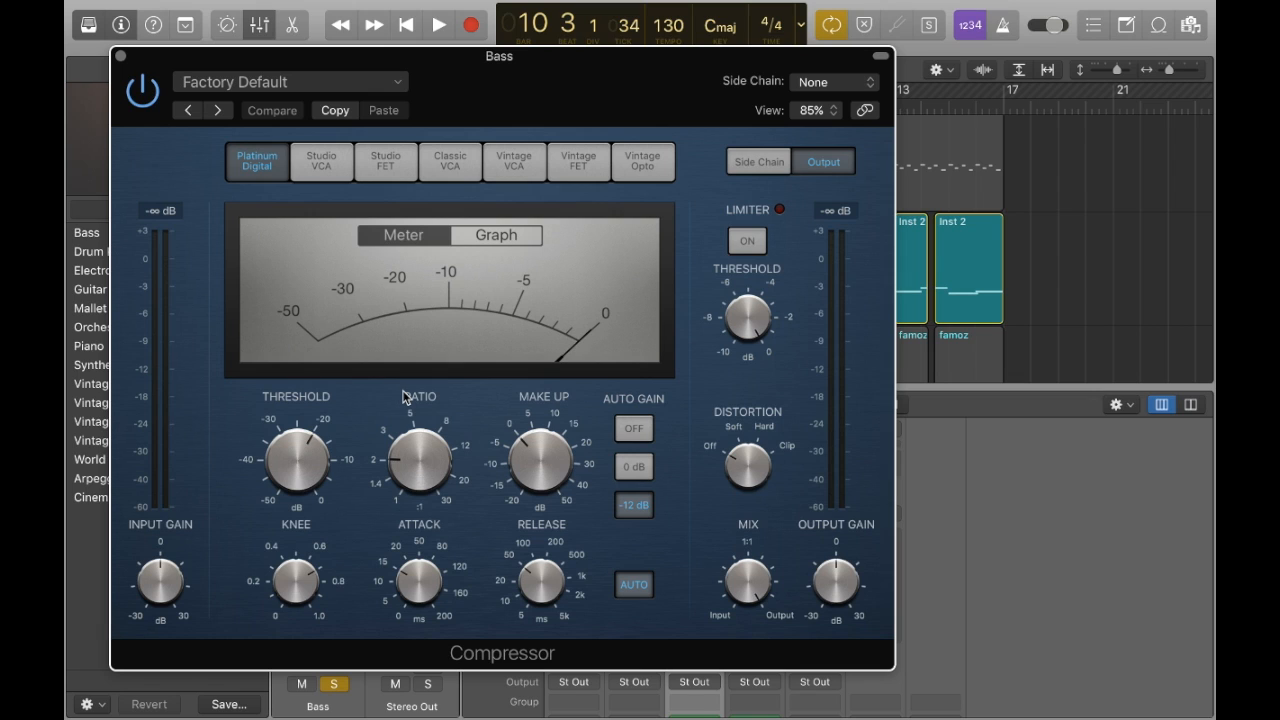
Play the soloed Bass while setting its Compressor to a 2.4:1 ratio and a threshold of about -25 dB.
{"action": "key", "text": "space"}
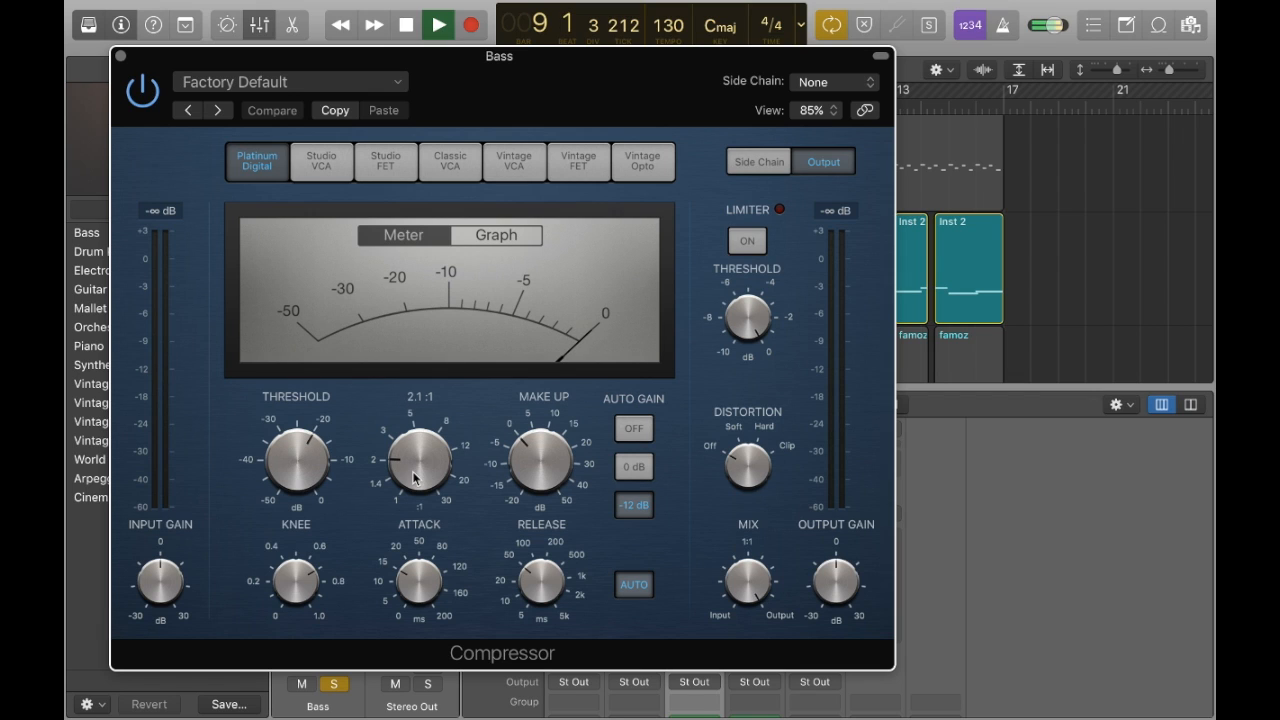
{"action": "left_click_drag", "start_coordinate": [413, 478], "coordinate": [397, 456]}
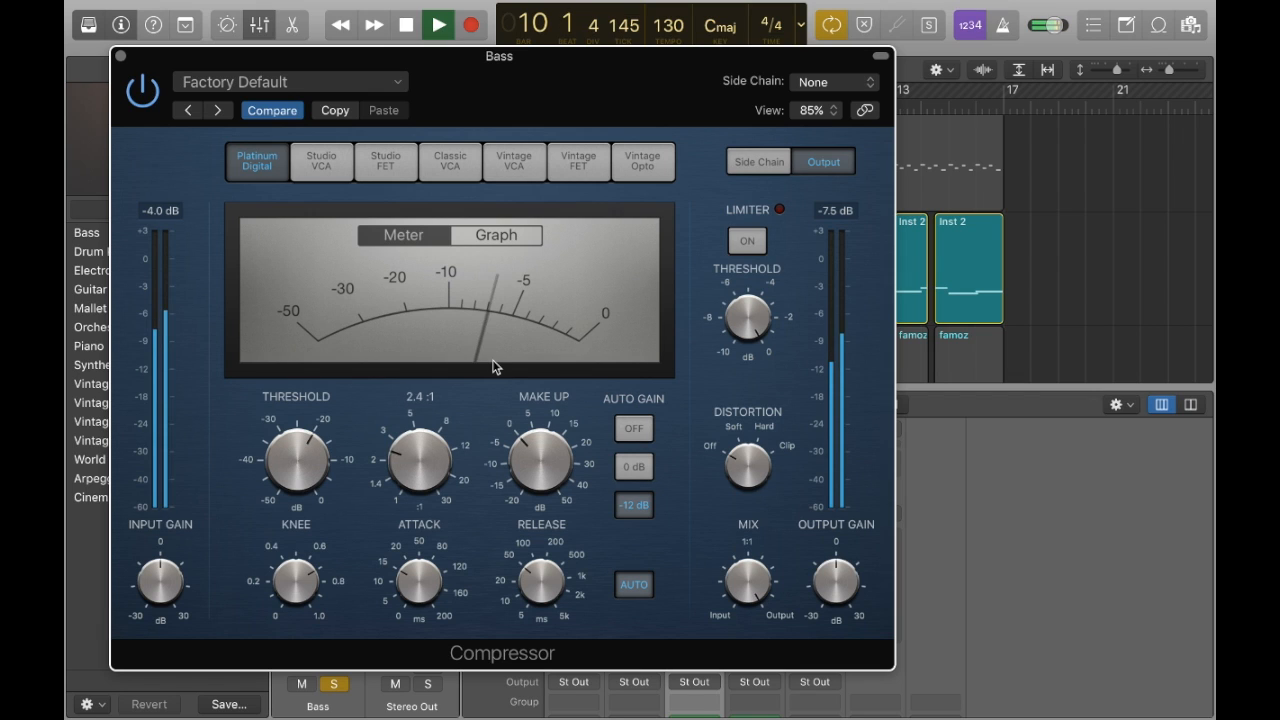
{"action": "left_click", "coordinate": [313, 465]}
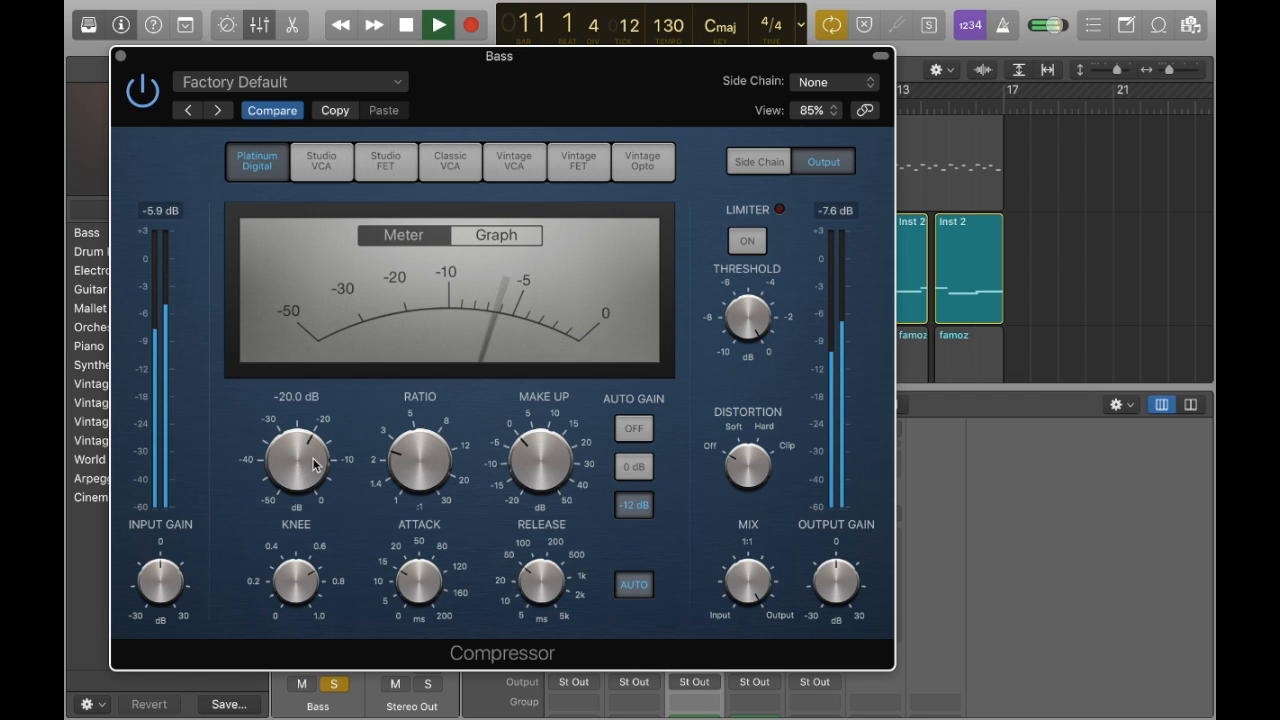
{"action": "left_click_drag", "start_coordinate": [313, 465], "coordinate": [311, 508]}
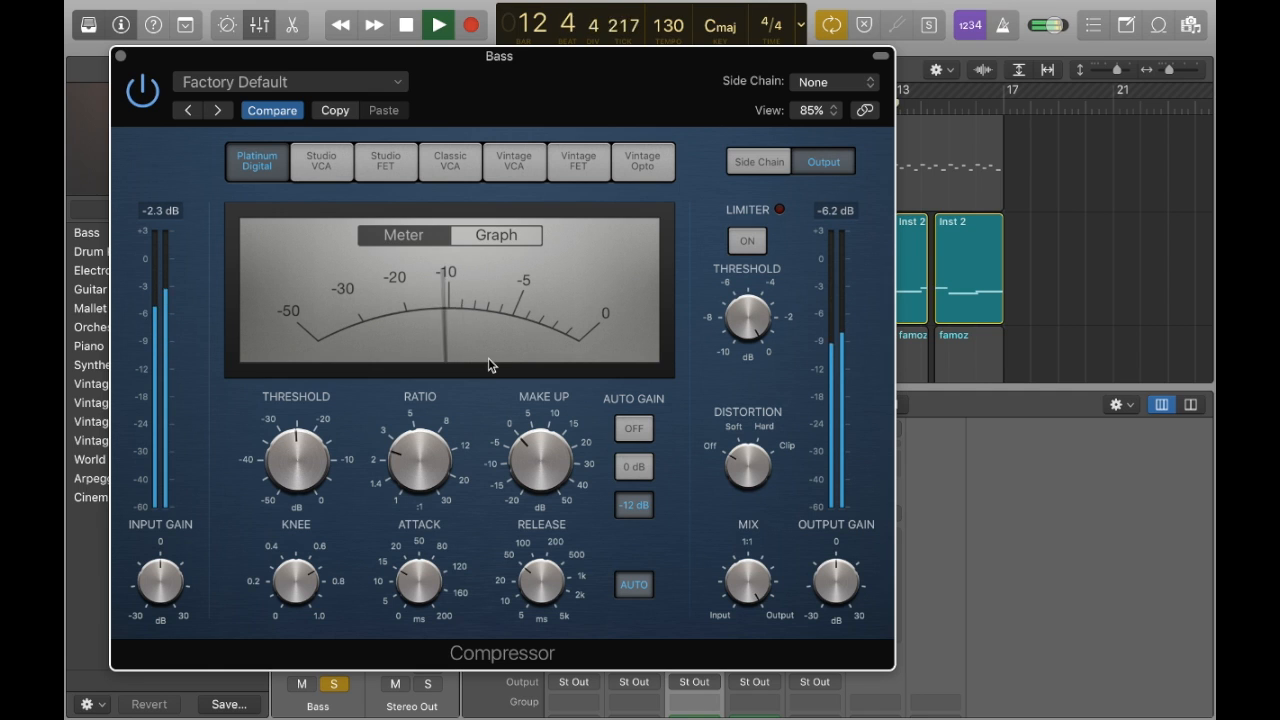
Turn off auto gain in Bass's Compressor, raise its output gain to +10.0 dB and close the plug-in.
{"action": "left_click", "coordinate": [633, 429]}
{"action": "left_click_drag", "start_coordinate": [845, 574], "coordinate": [843, 531]}
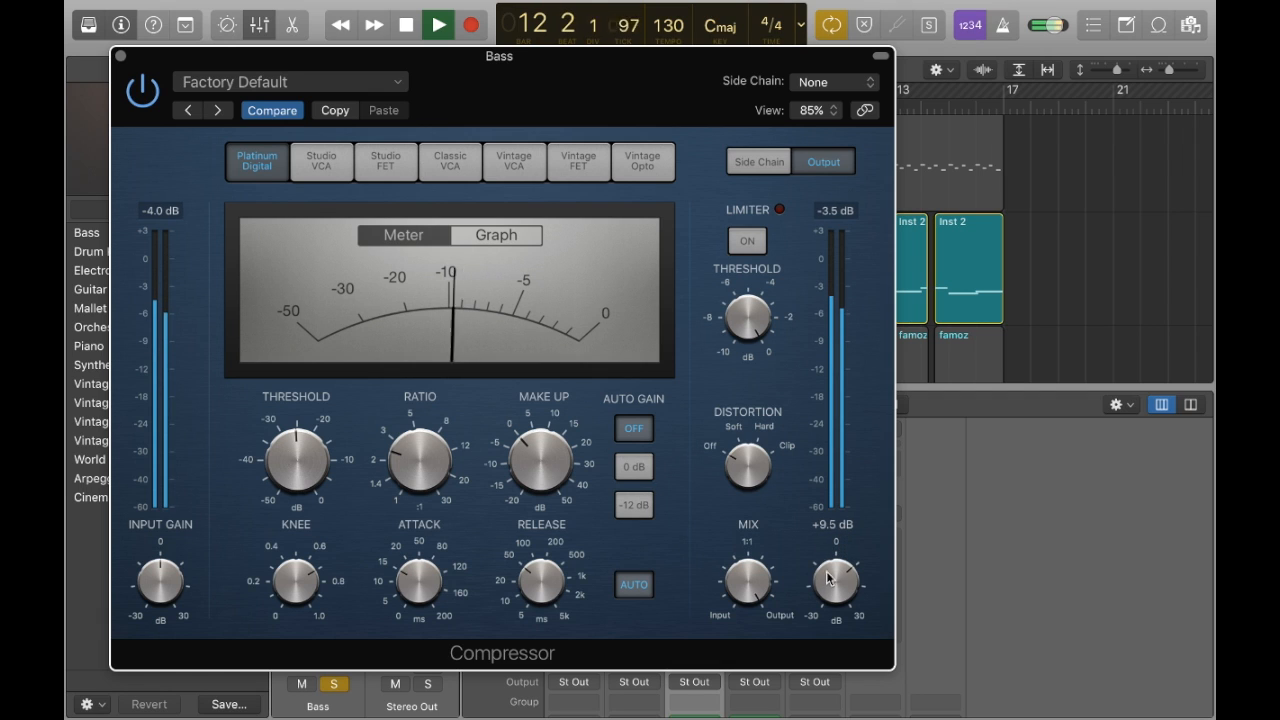
{"action": "left_click_drag", "start_coordinate": [835, 588], "coordinate": [835, 584]}
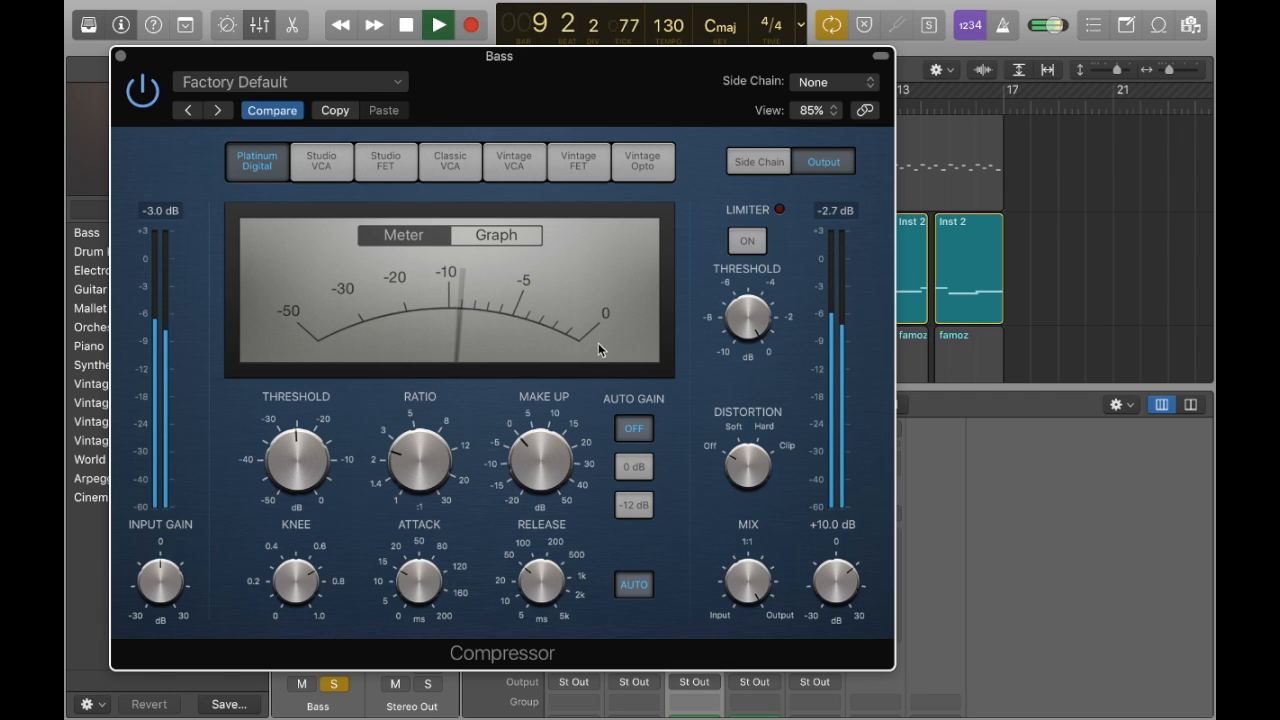
{"action": "left_click", "coordinate": [120, 57]}
Take Bass out of solo and listen to it within the full mix.
{"action": "left_click", "coordinate": [540, 164]}
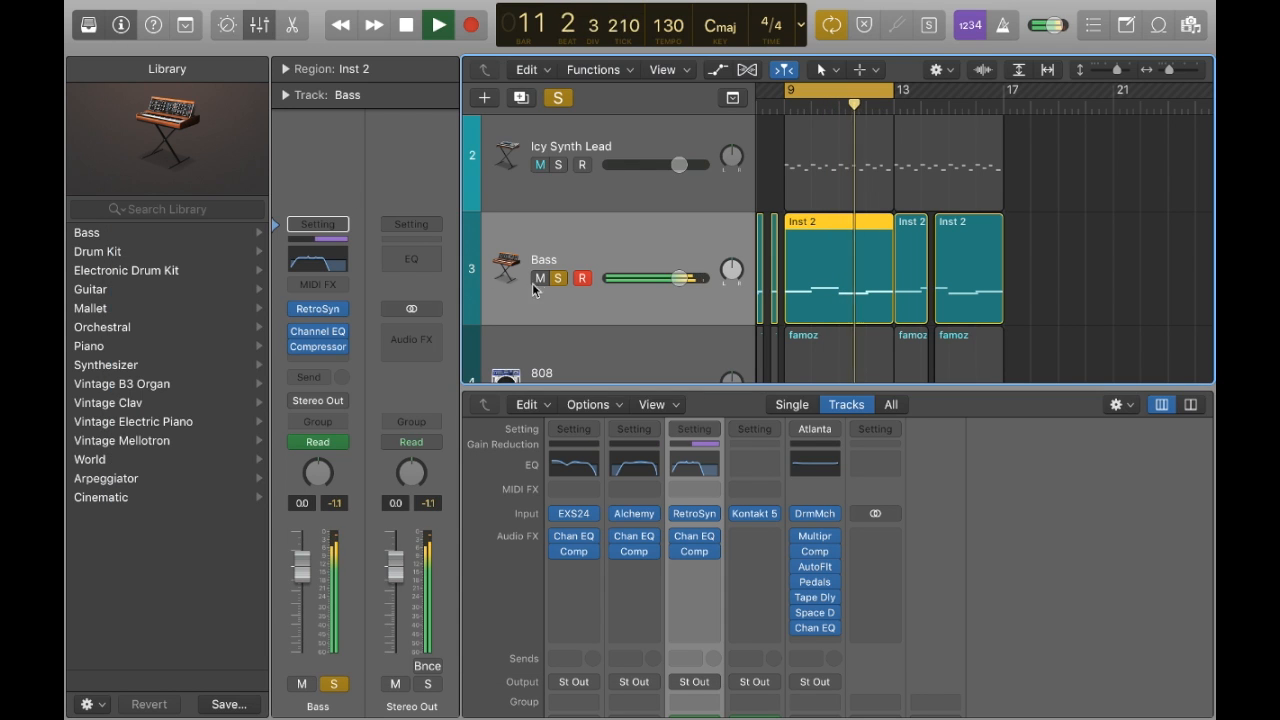
{"action": "left_click", "coordinate": [561, 279]}
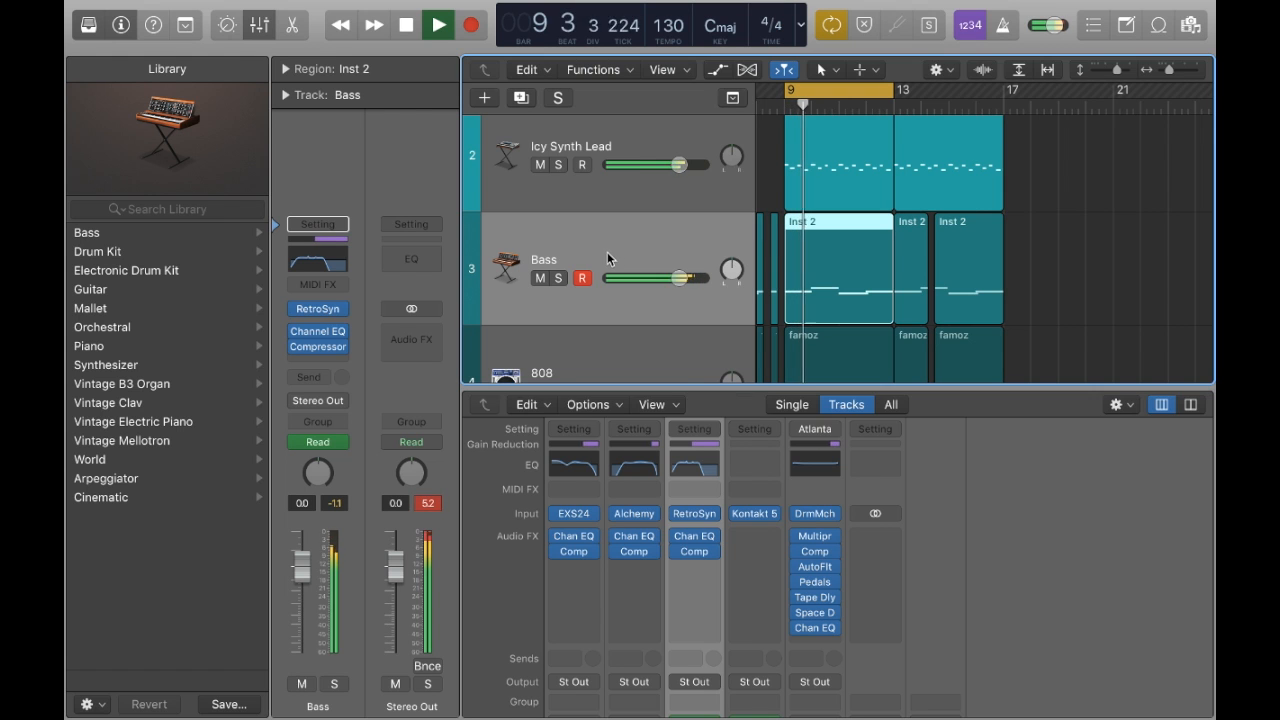
{"action": "left_click_drag", "start_coordinate": [680, 278], "coordinate": [663, 278]}
{"action": "key", "text": "space"}
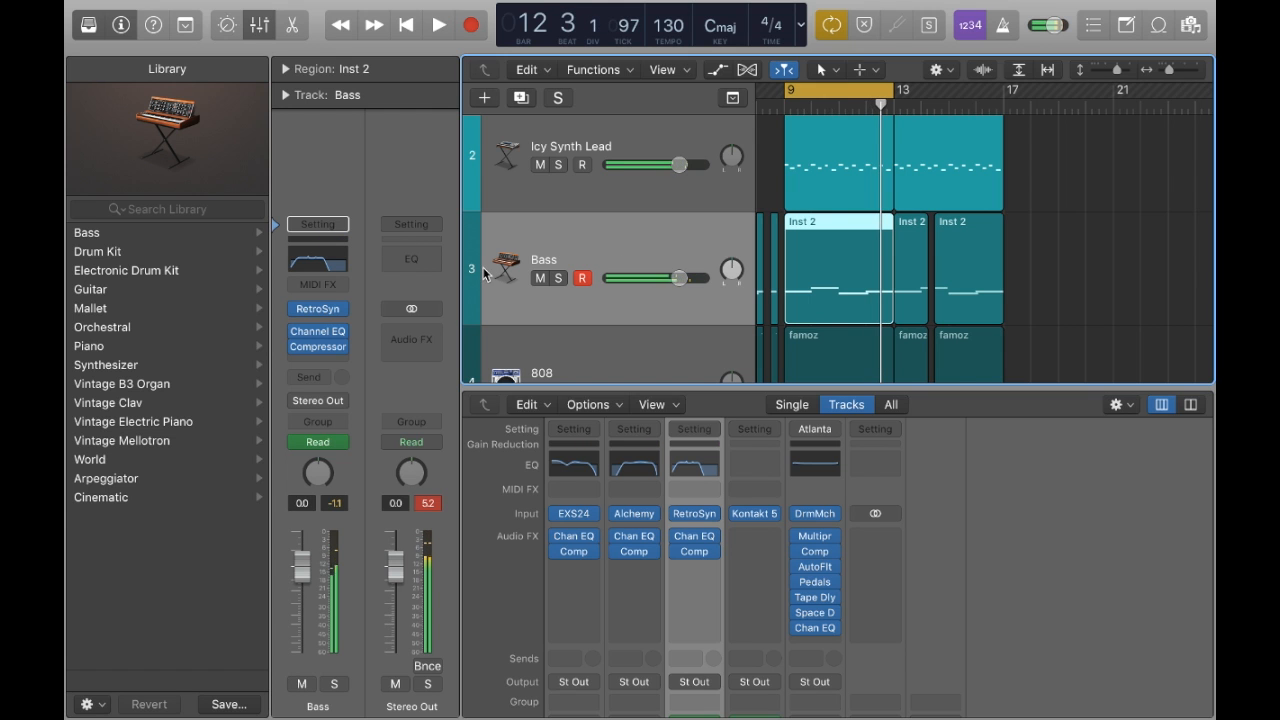
Add a Channel EQ to the 808 track, solo it and load the Low End Kick drum preset.
{"action": "scroll", "coordinate": [646, 250], "scroll_direction": "down", "scroll_amount": 2}
{"action": "left_click", "coordinate": [646, 251]}
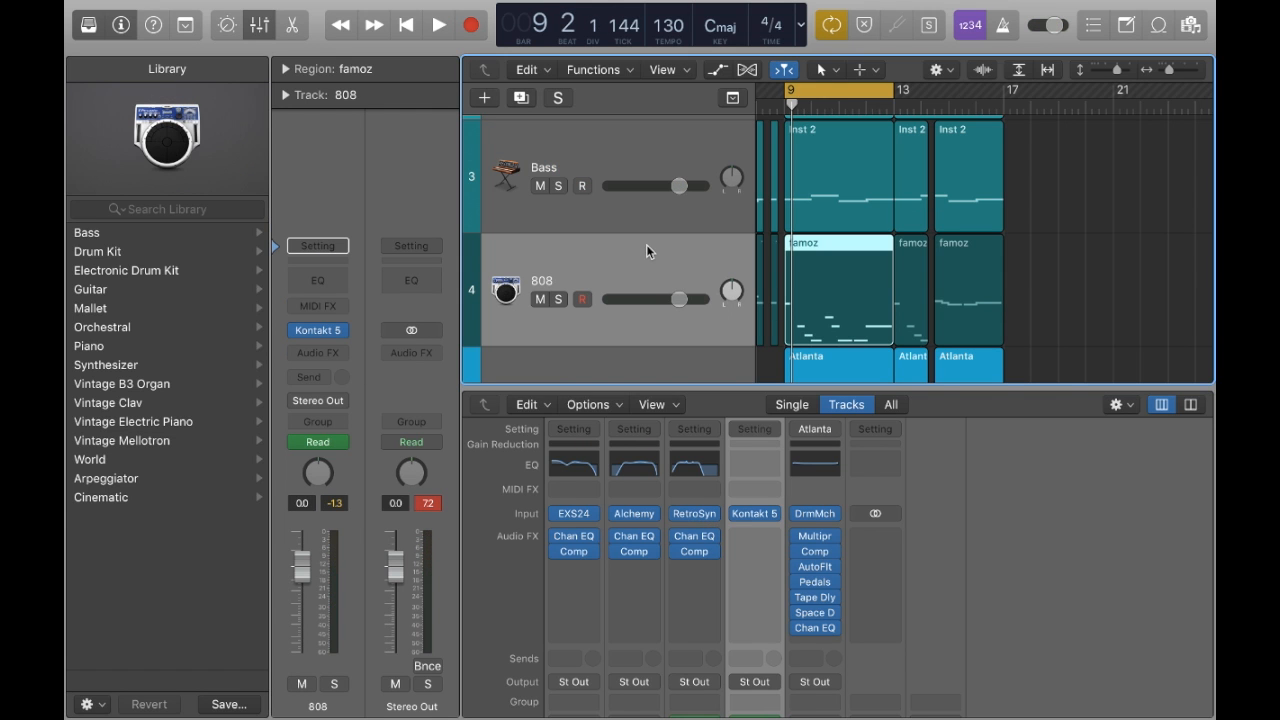
{"action": "left_click", "coordinate": [331, 279]}
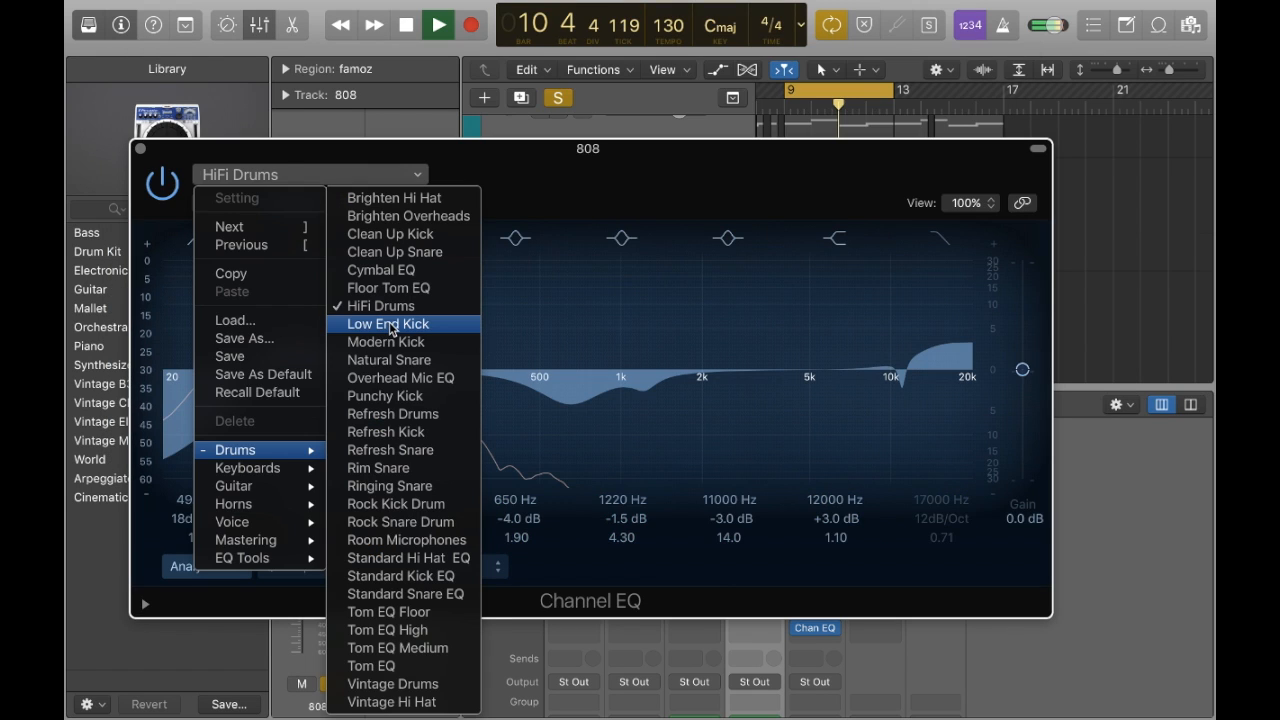
{"action": "left_click", "coordinate": [389, 324]}
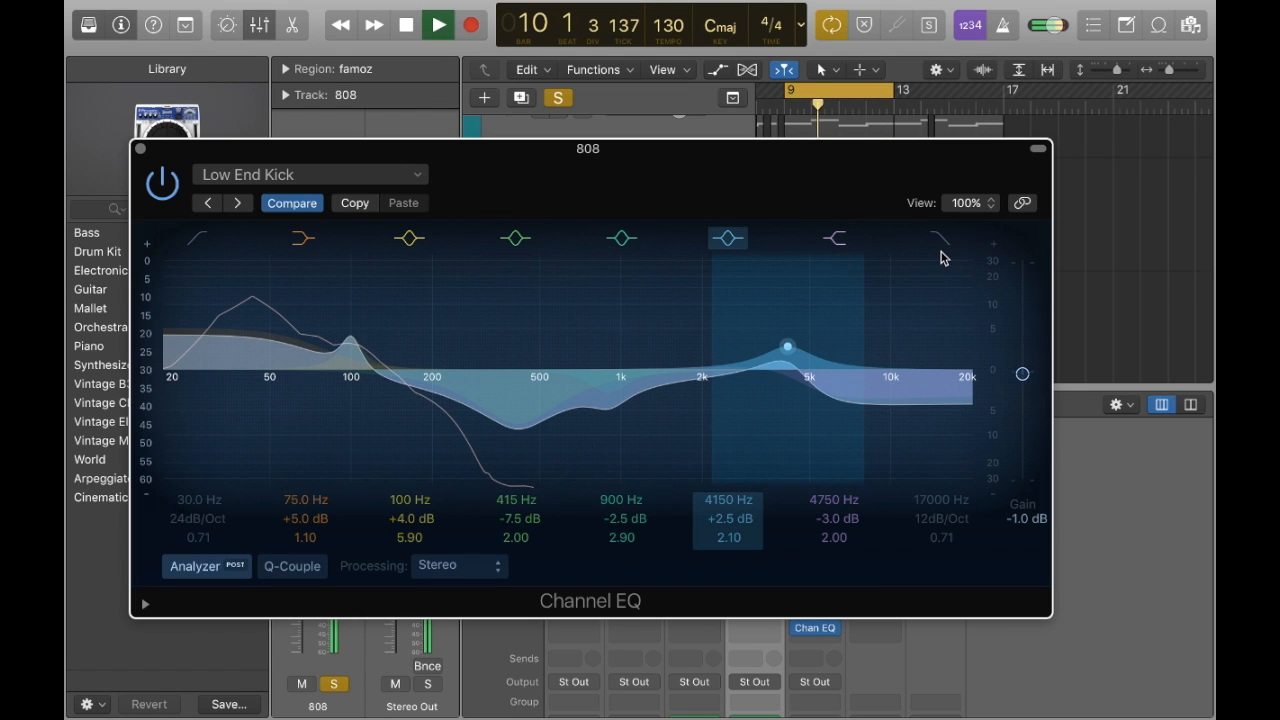
Enable the high-cut filter in 808's Channel EQ and bring it down to 590 Hz at 12 dB/Oct.
{"action": "left_click_drag", "start_coordinate": [943, 258], "coordinate": [604, 393]}
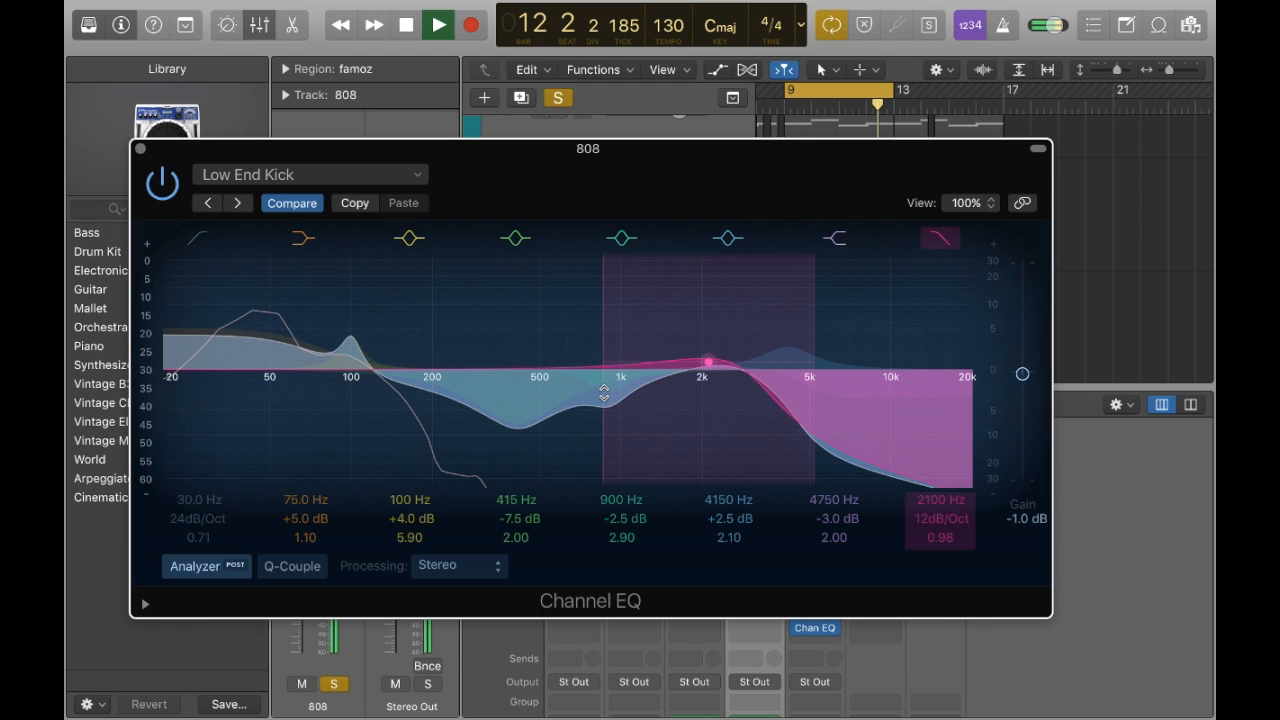
{"action": "left_click_drag", "start_coordinate": [604, 393], "coordinate": [550, 393]}
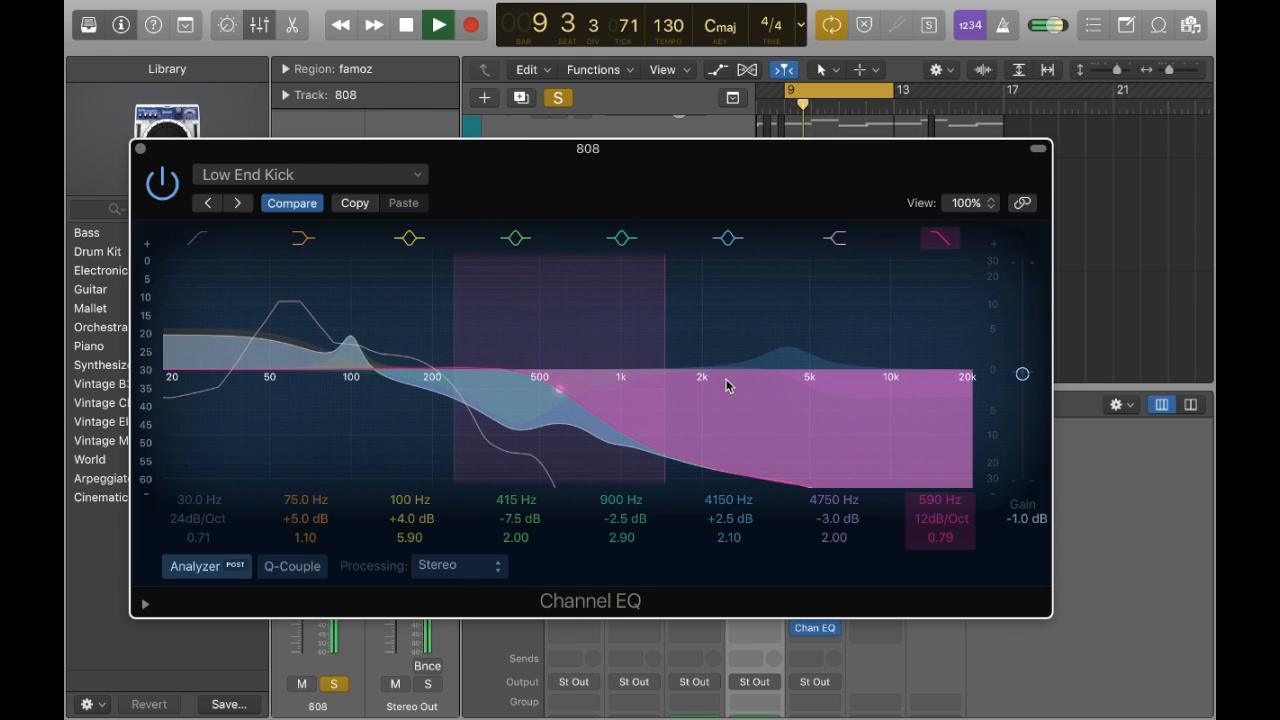
Move 808's 100 Hz EQ band to 112 Hz at +2.0 dB and raise the gain of the 415 Hz band.
{"action": "left_click", "coordinate": [349, 343]}
{"action": "left_click_drag", "start_coordinate": [347, 345], "coordinate": [362, 356]}
{"action": "left_click", "coordinate": [517, 425]}
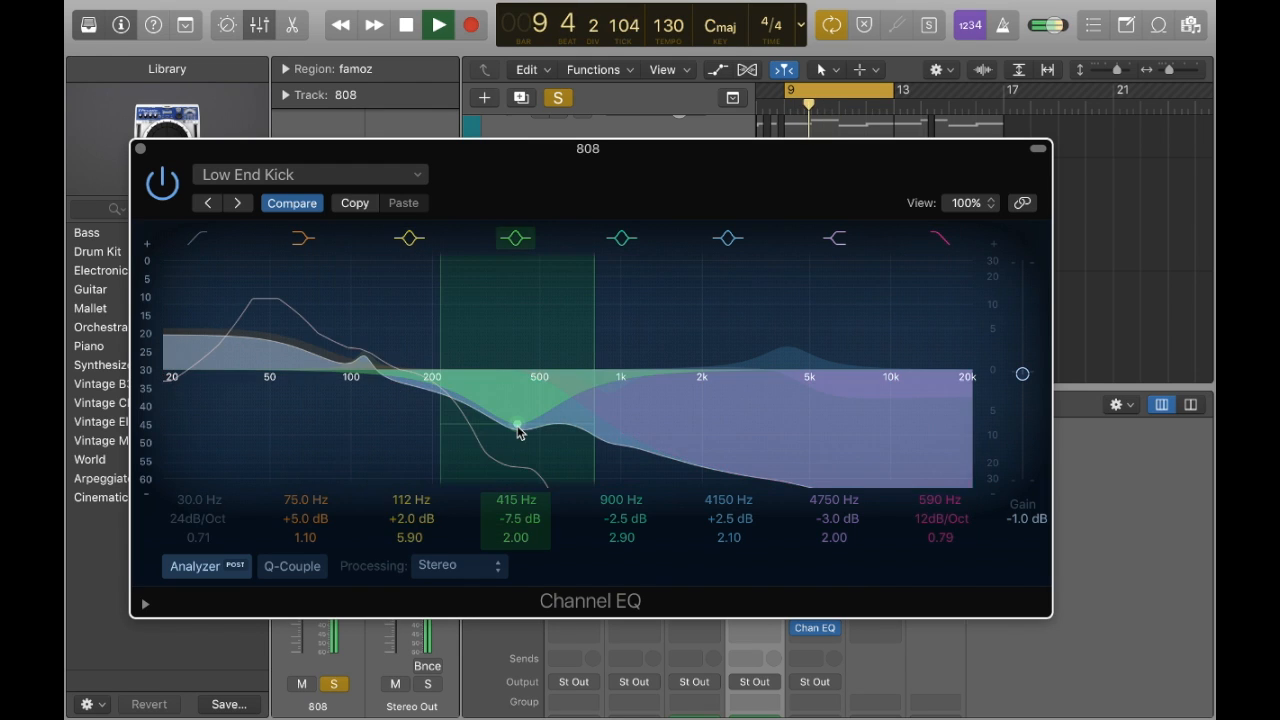
{"action": "left_click_drag", "start_coordinate": [519, 432], "coordinate": [534, 266]}
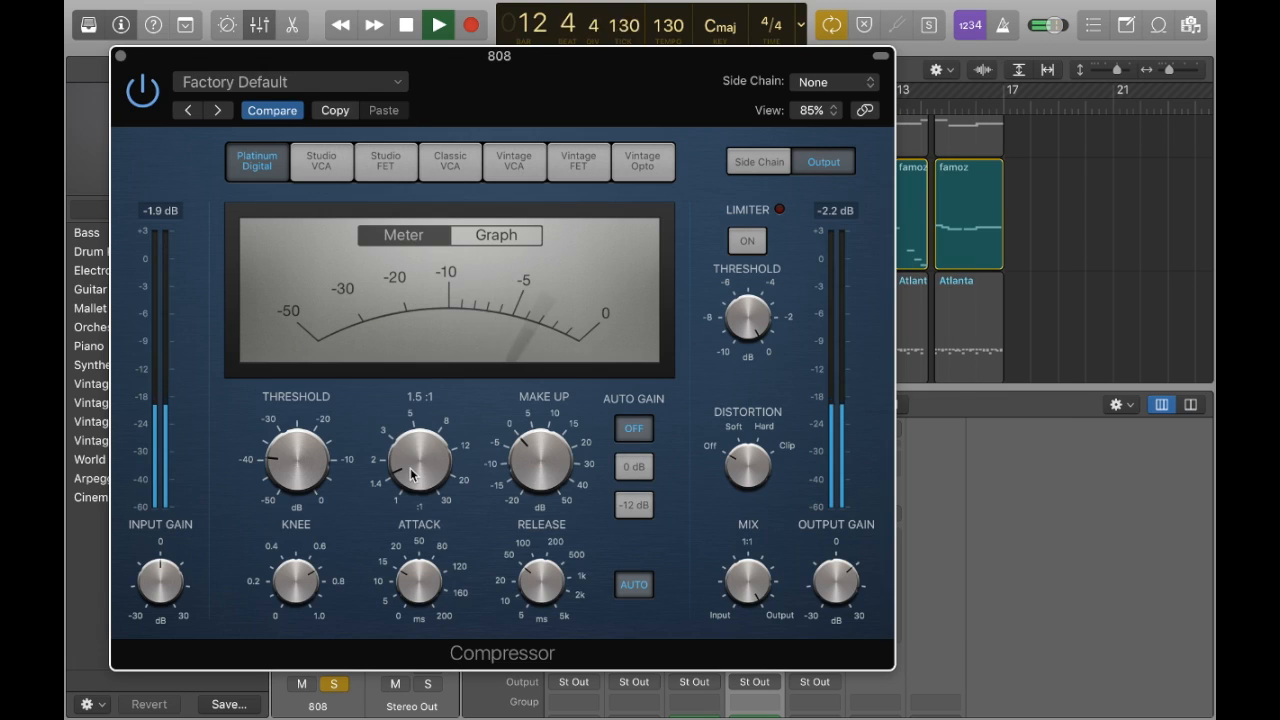
Set 808's compressor to a 2.0:1 ratio, -37 dB threshold and +15 dB output gain, and close it.
{"action": "left_click_drag", "start_coordinate": [414, 471], "coordinate": [400, 433]}
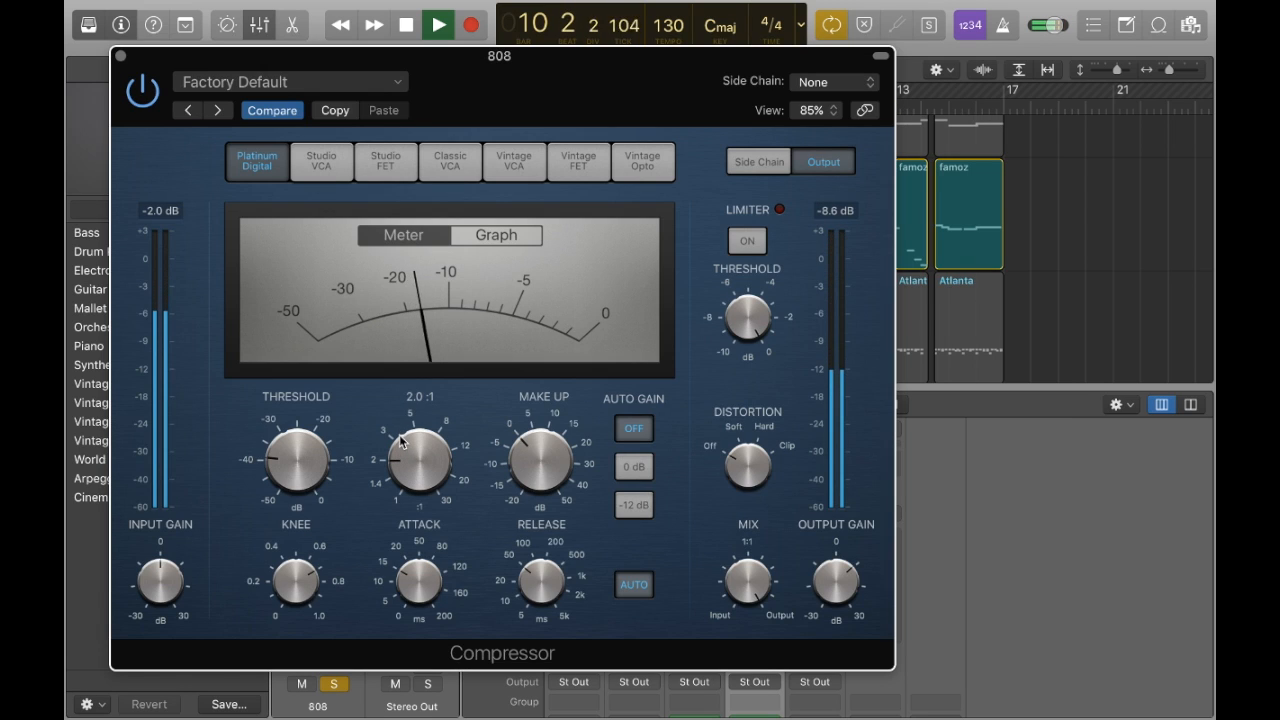
{"action": "left_click", "coordinate": [294, 459]}
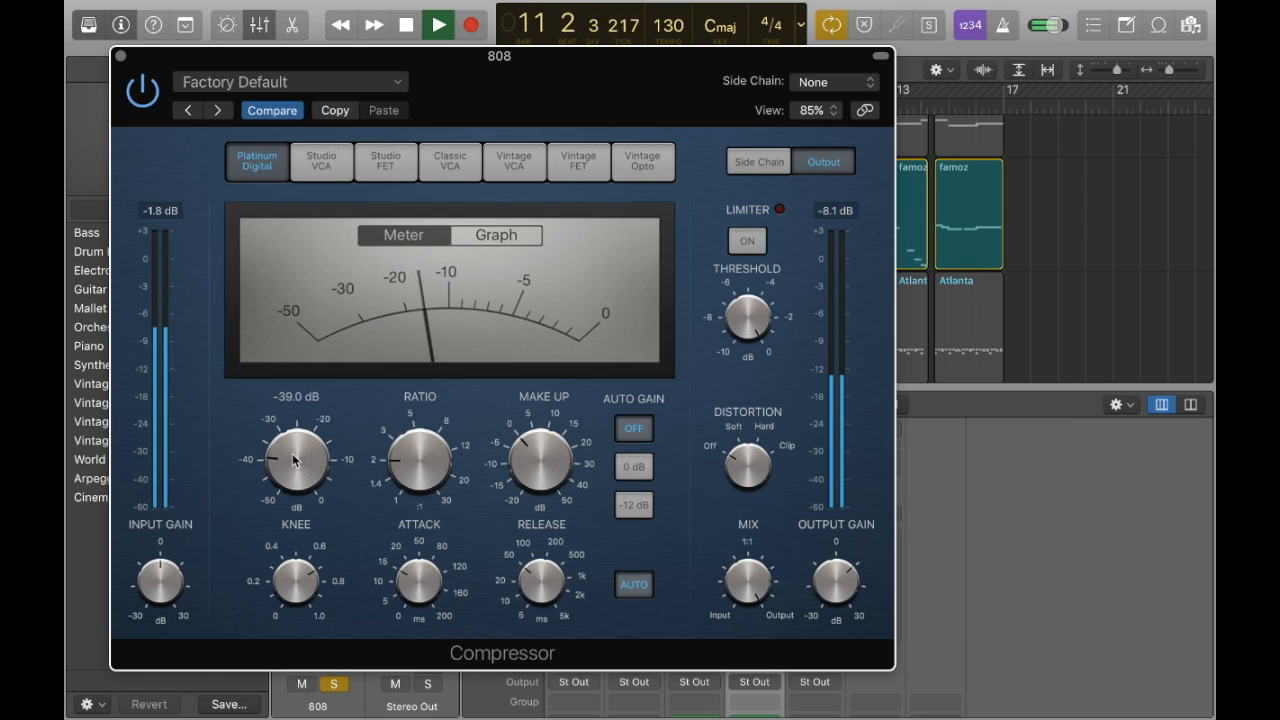
{"action": "left_click_drag", "start_coordinate": [294, 459], "coordinate": [292, 441]}
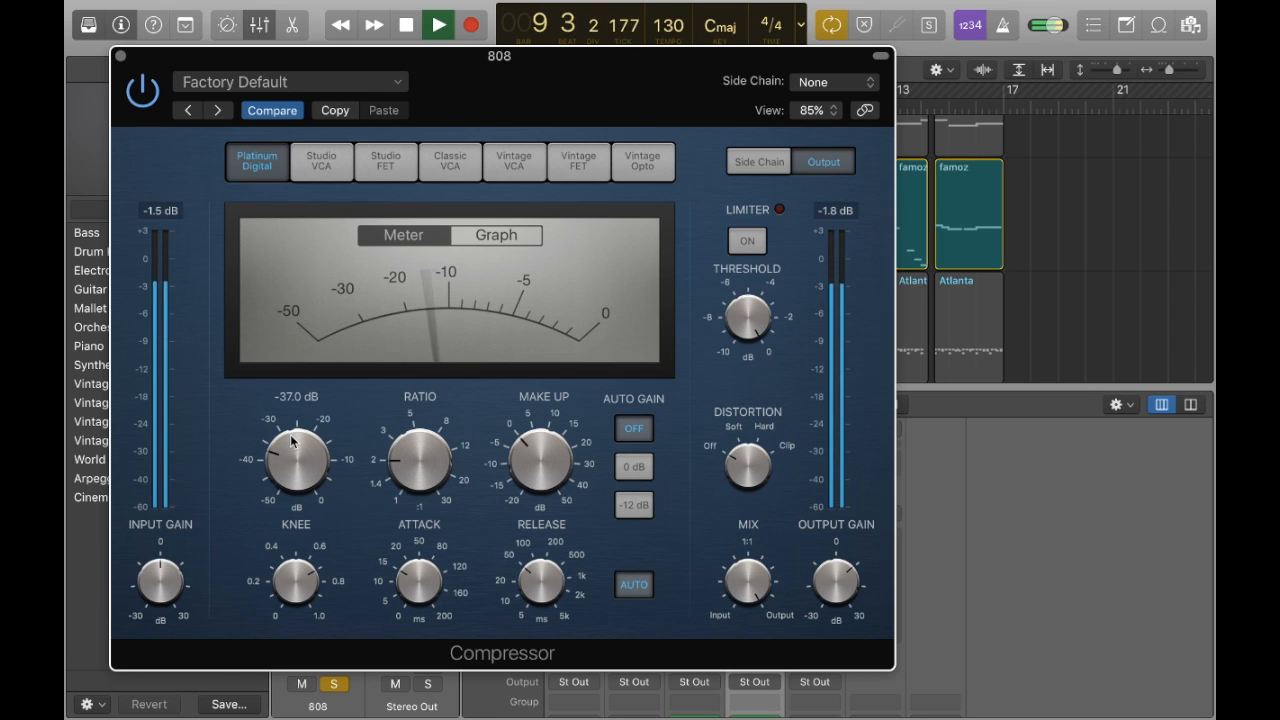
{"action": "mouse_move", "coordinate": [863, 586]}
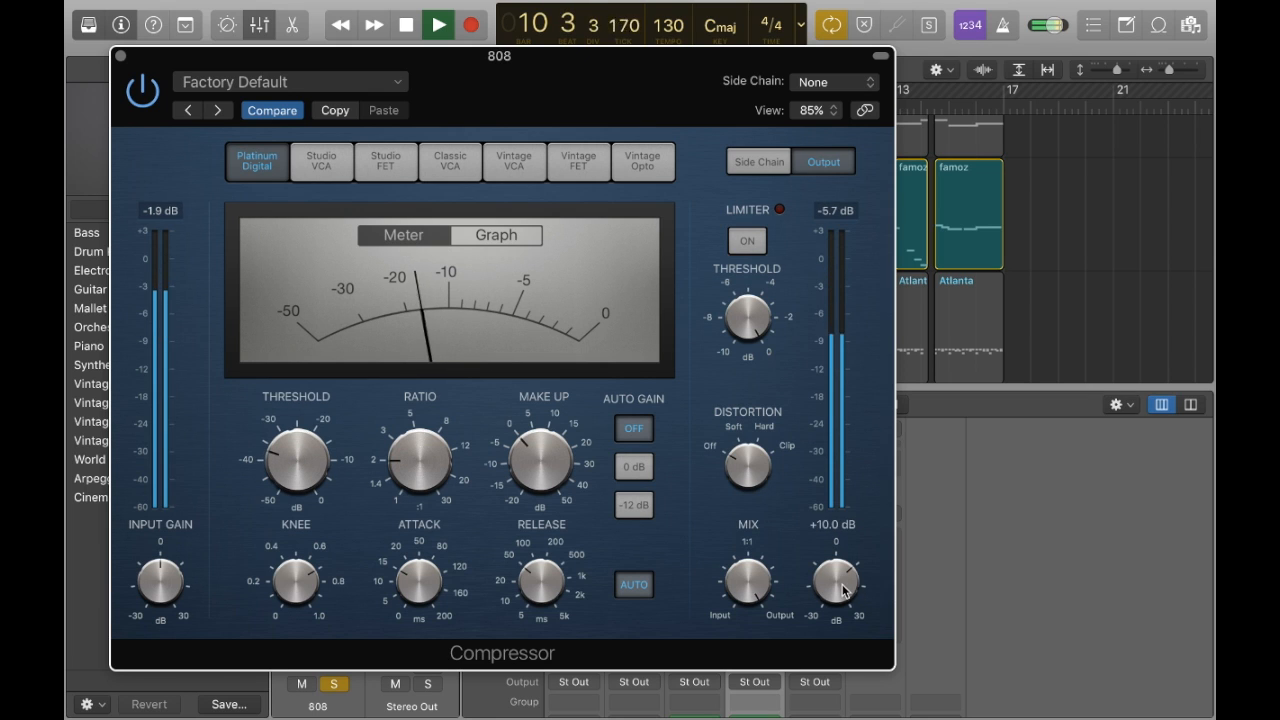
{"action": "left_click_drag", "start_coordinate": [843, 590], "coordinate": [843, 568]}
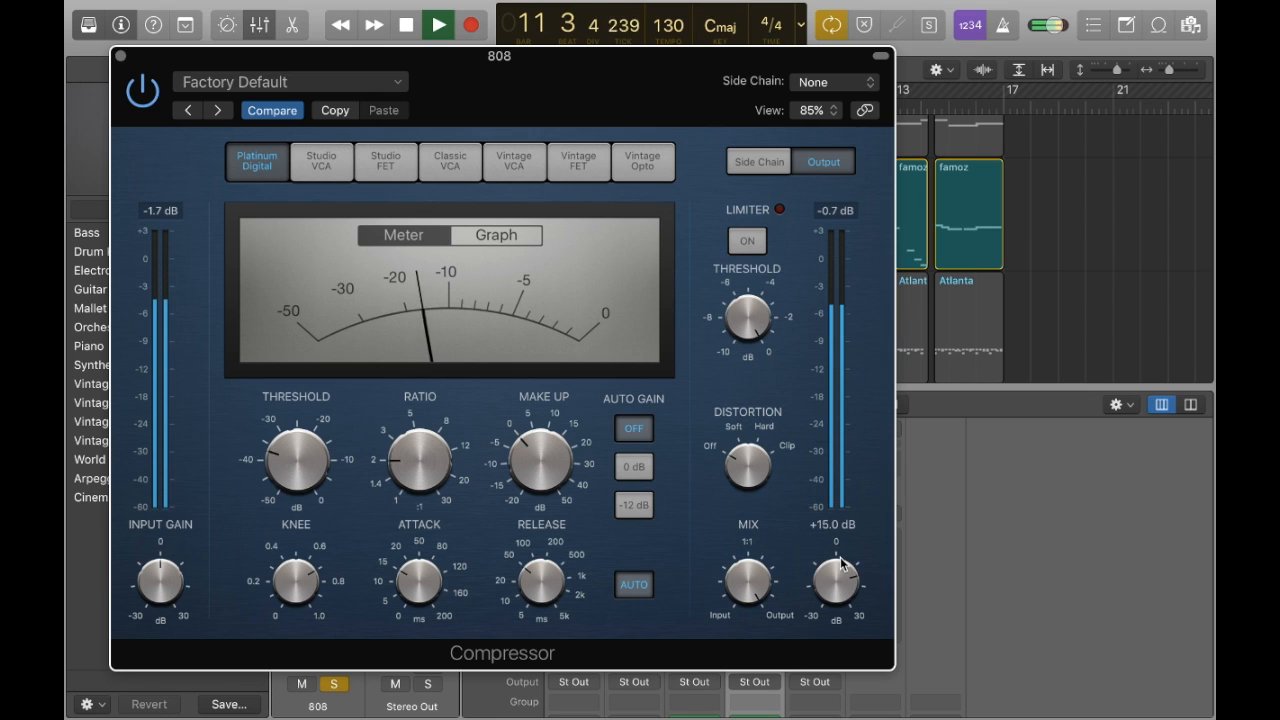
{"action": "left_click", "coordinate": [120, 57]}
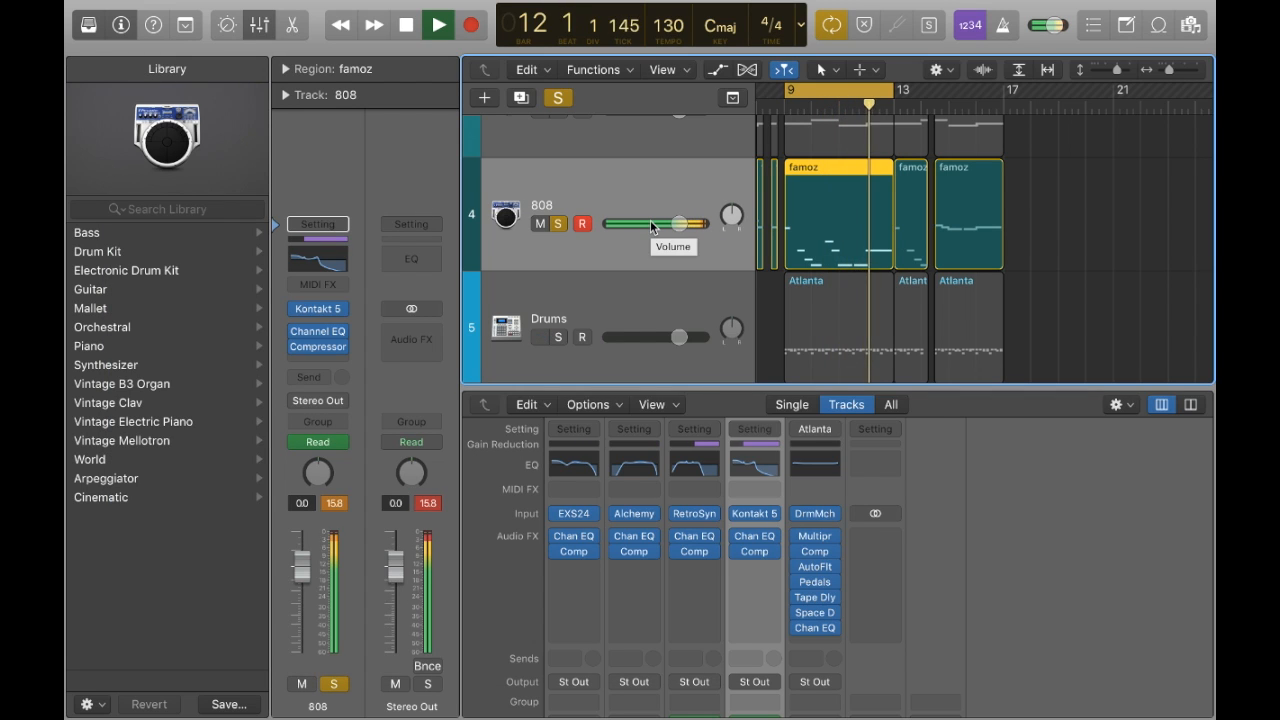
Take 808 out of solo and listen to it within the full mix.
{"action": "key", "text": "ctrl+s"}
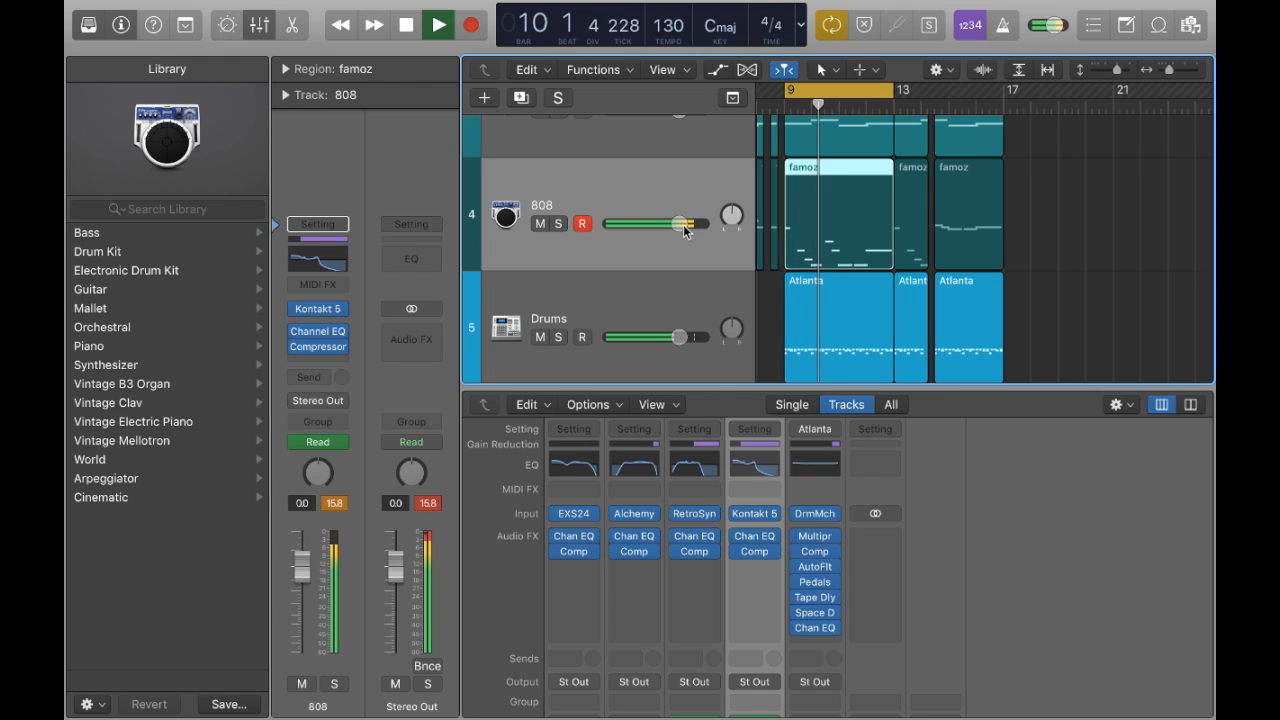
{"action": "left_click_drag", "start_coordinate": [684, 228], "coordinate": [687, 224]}
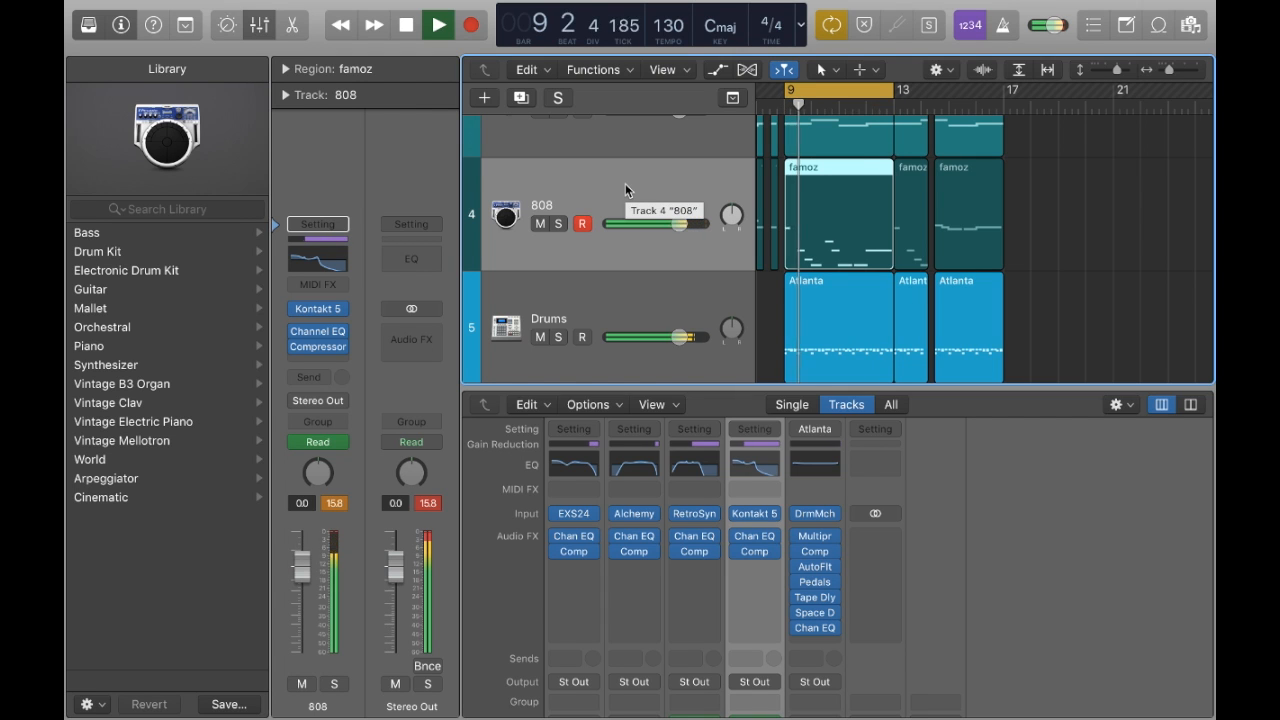
{"action": "key", "text": "space"}
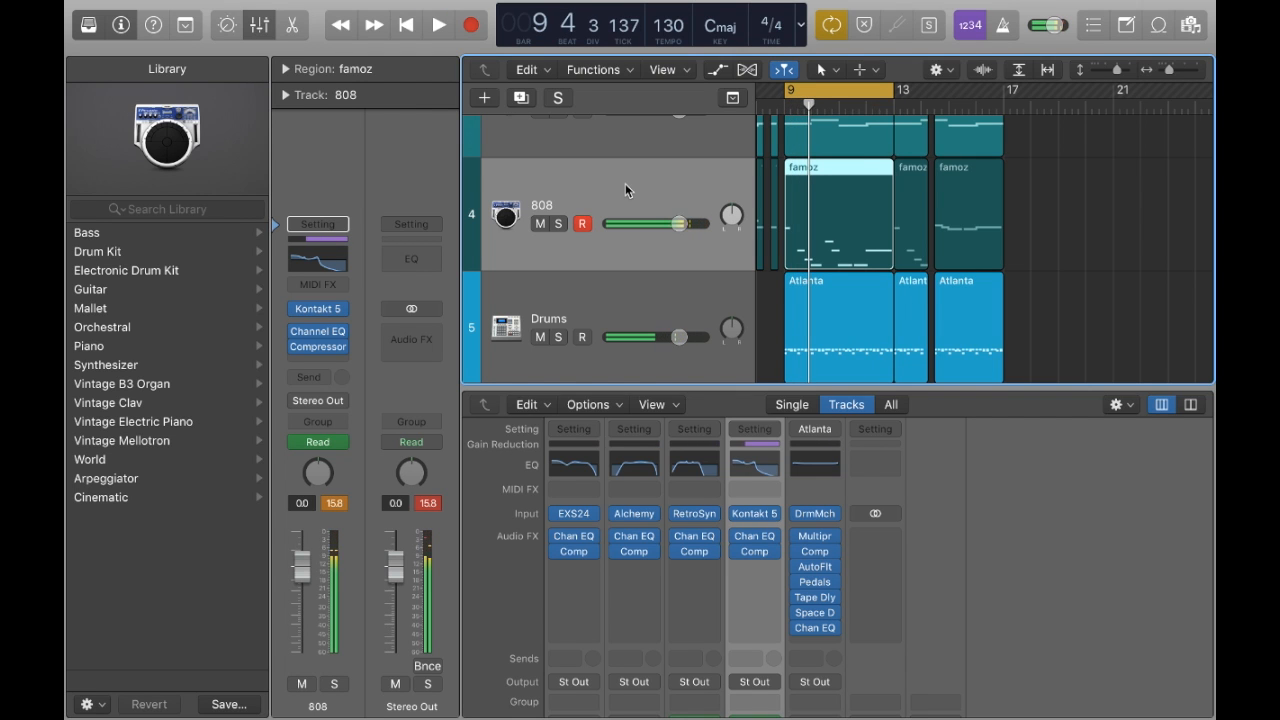
Add a SubBass effect to the 808 track, load its Bass Booster preset and play the mix.
{"action": "left_click", "coordinate": [322, 361]}
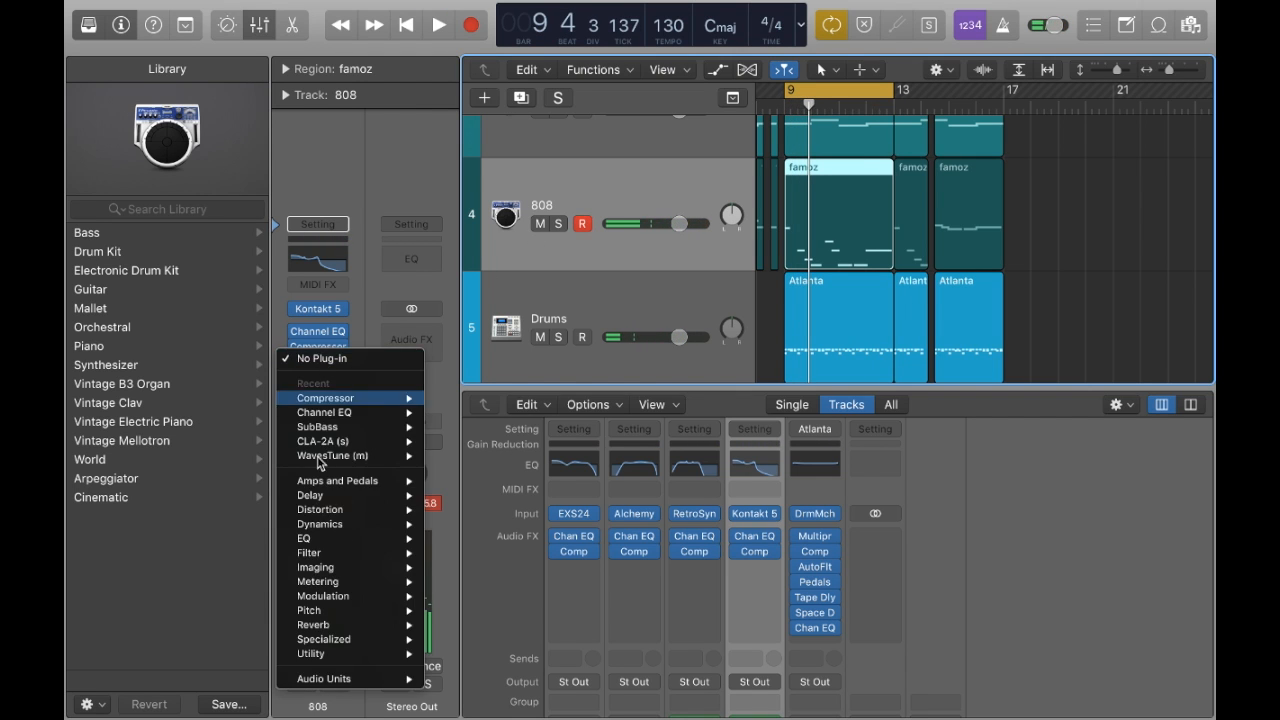
{"action": "mouse_move", "coordinate": [422, 645]}
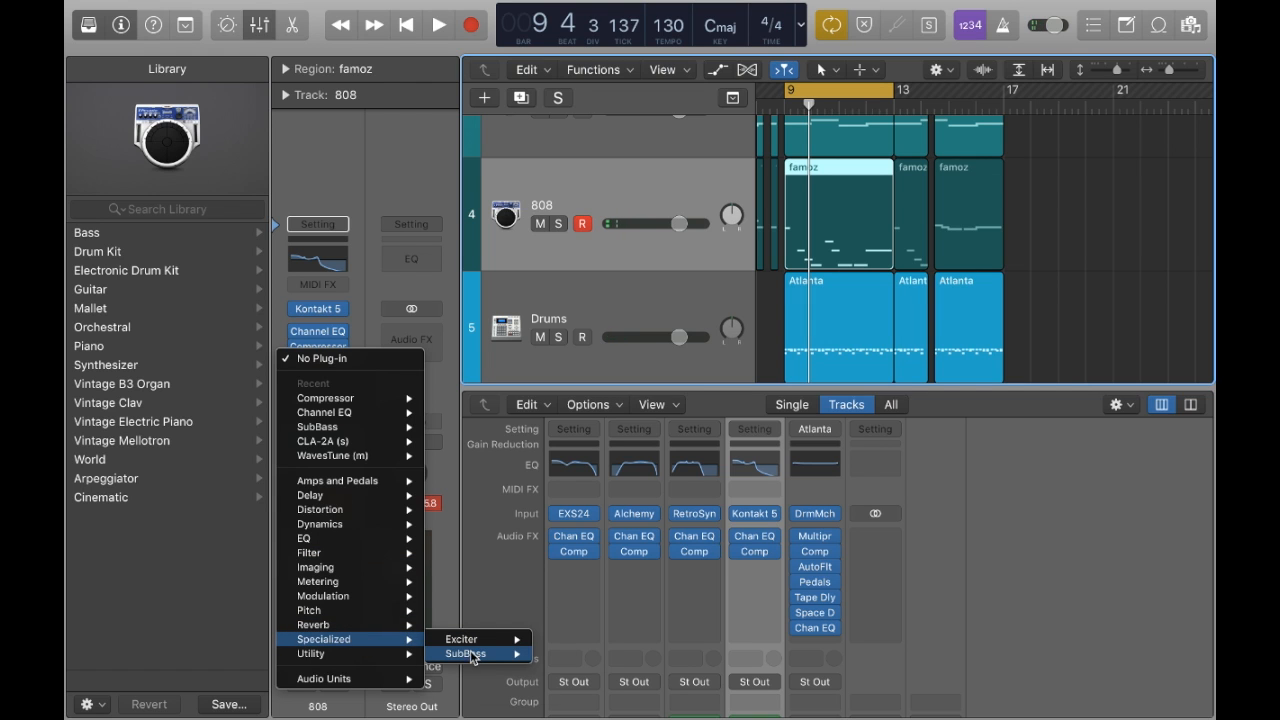
{"action": "mouse_move", "coordinate": [480, 653]}
{"action": "left_click", "coordinate": [545, 655]}
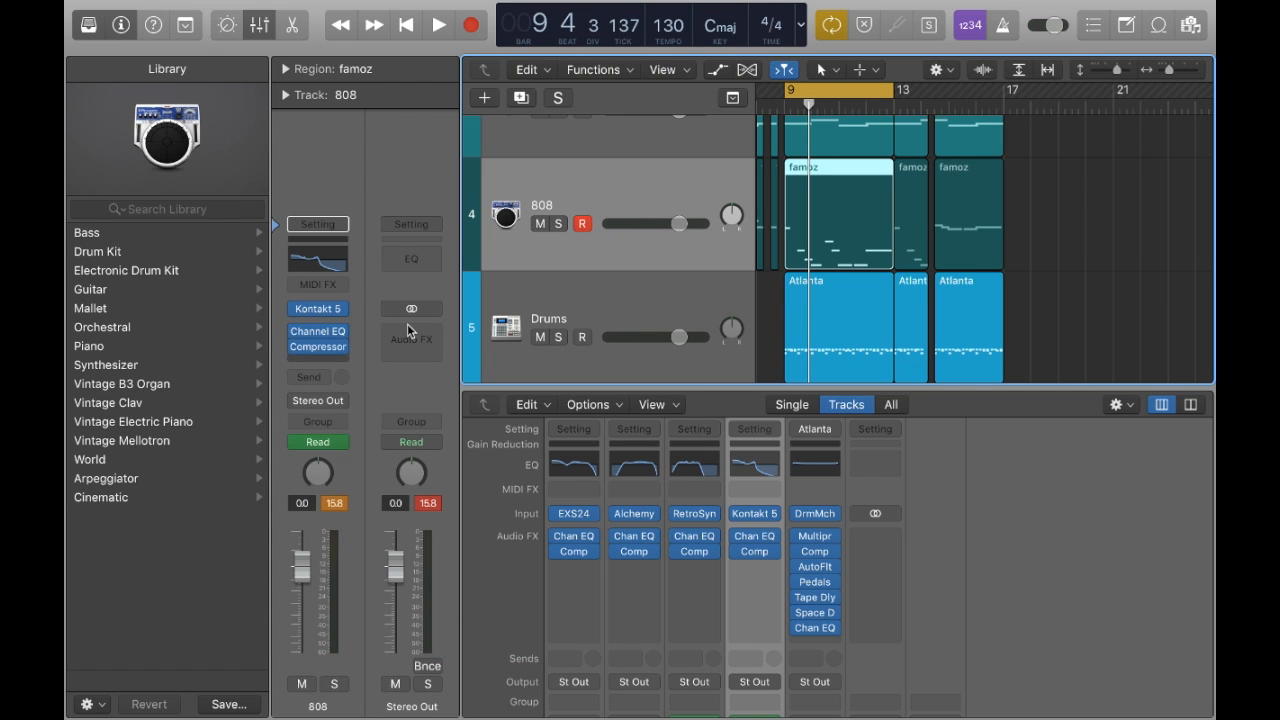
{"action": "left_click", "coordinate": [291, 90]}
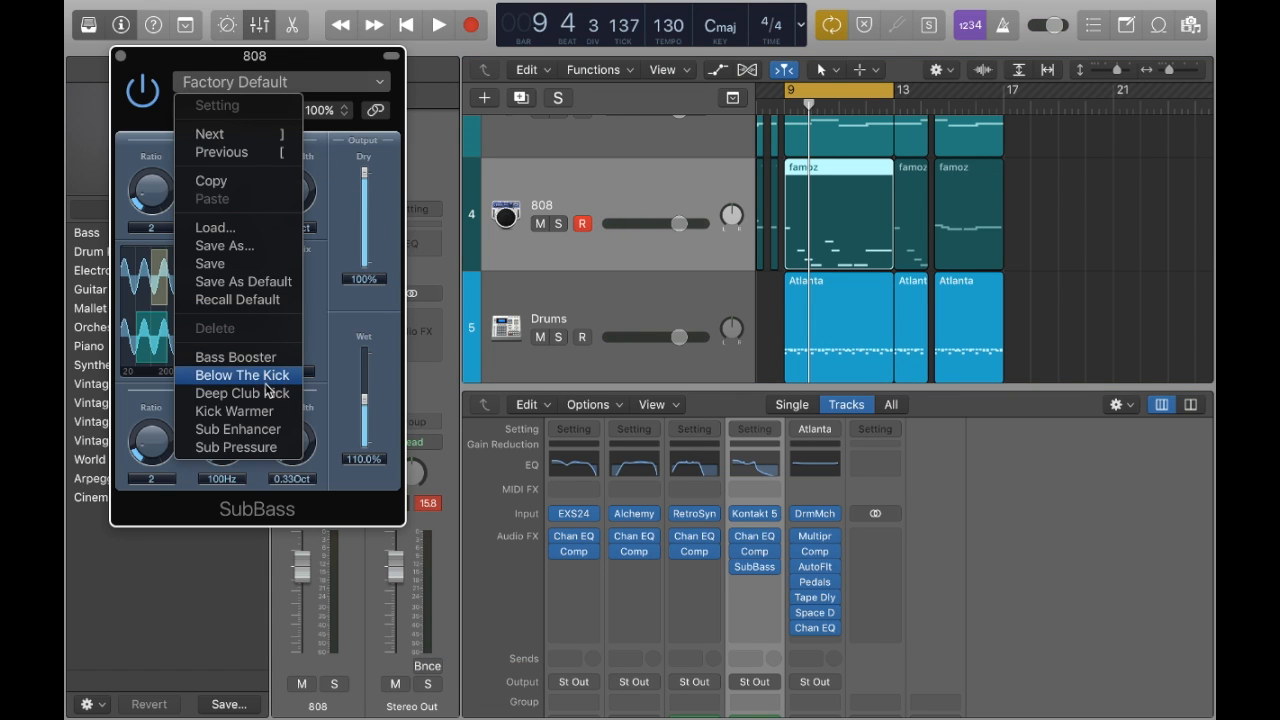
{"action": "left_click", "coordinate": [236, 357]}
{"action": "key", "text": "space"}
{"action": "left_click", "coordinate": [120, 56]}
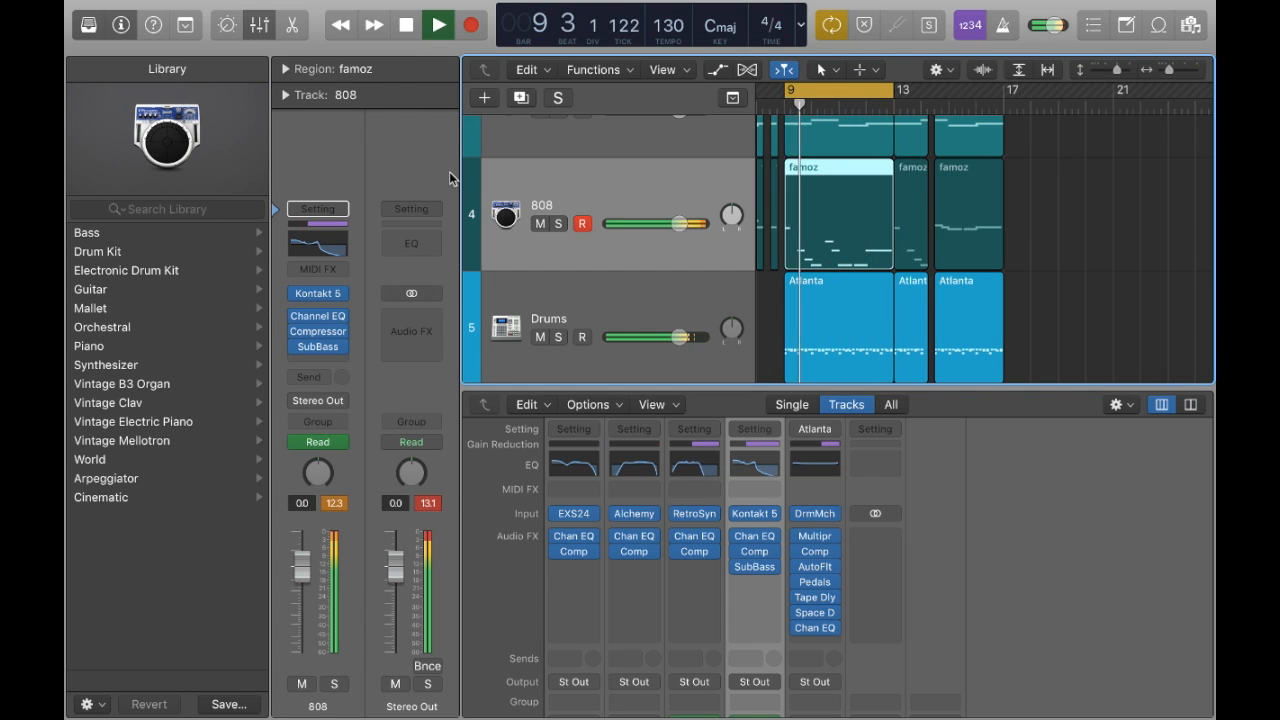
Enable the low-cut filter in 808's Channel EQ at 32.5 Hz and 24 dB/Oct, and solo the 808.
{"action": "left_click", "coordinate": [333, 254]}
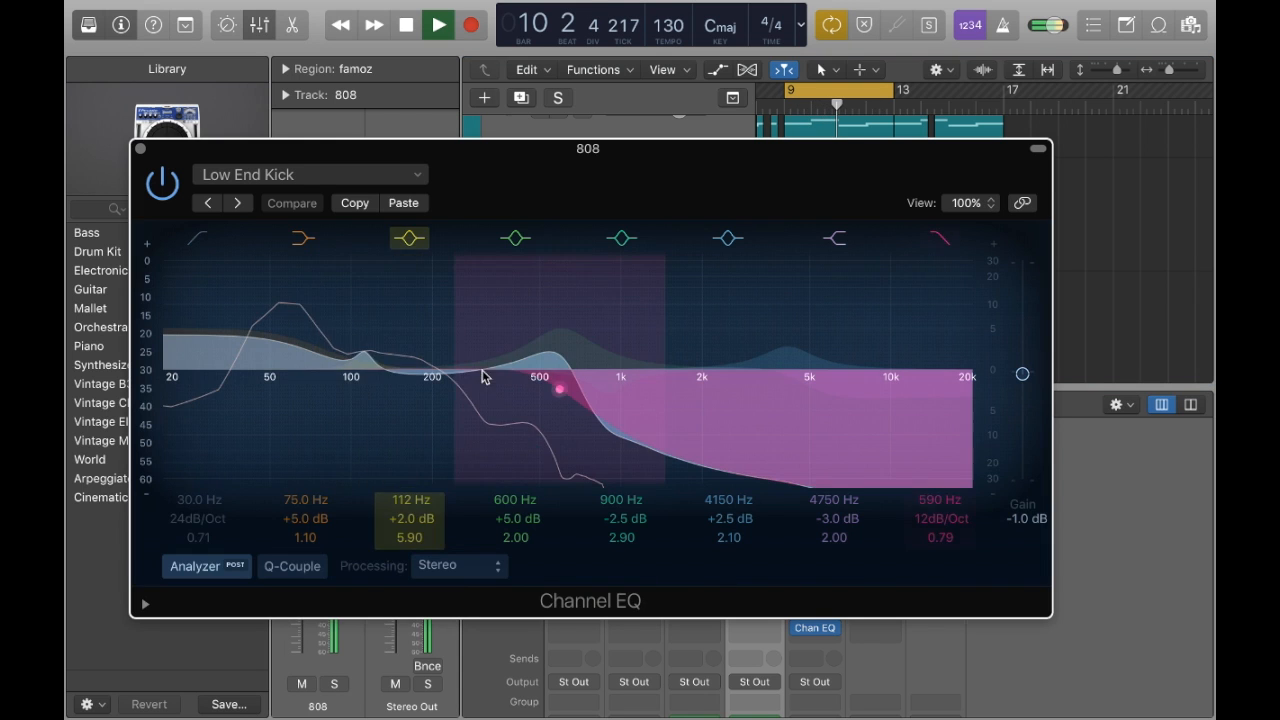
{"action": "left_click", "coordinate": [195, 237]}
{"action": "left_click_drag", "start_coordinate": [210, 406], "coordinate": [219, 403]}
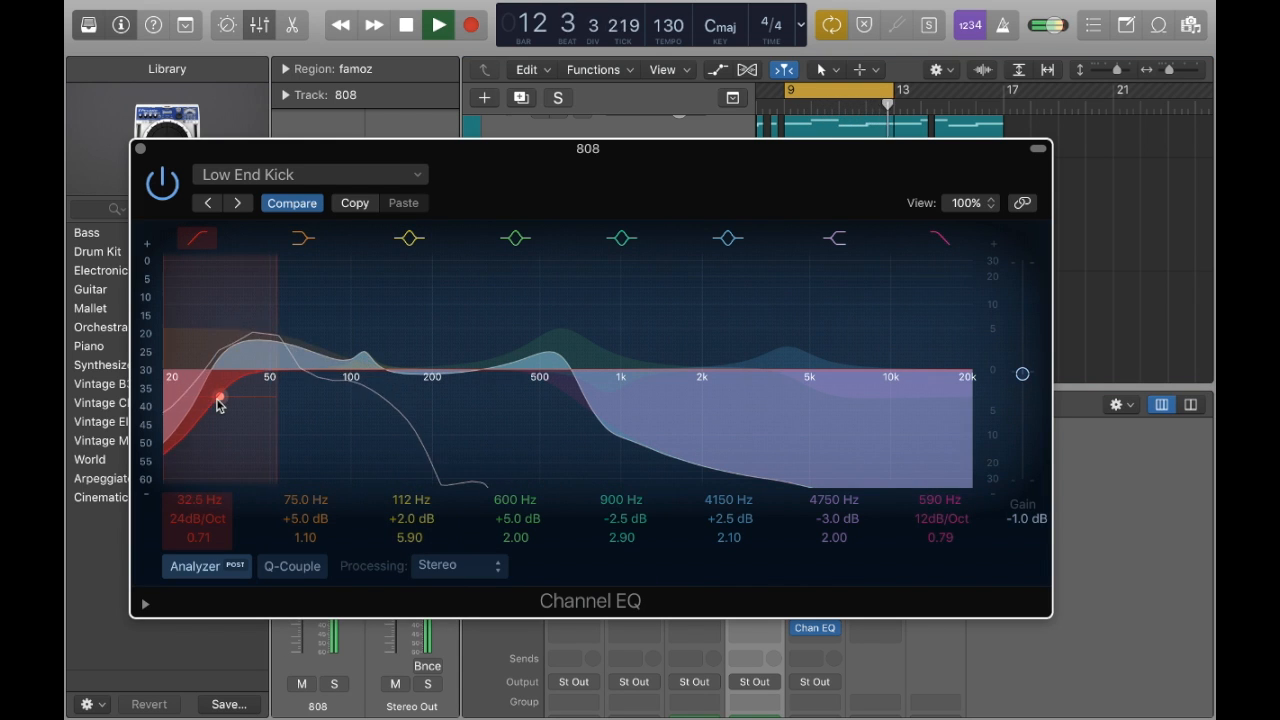
{"action": "left_click_drag", "start_coordinate": [515, 166], "coordinate": [556, 240]}
{"action": "left_click", "coordinate": [560, 223]}
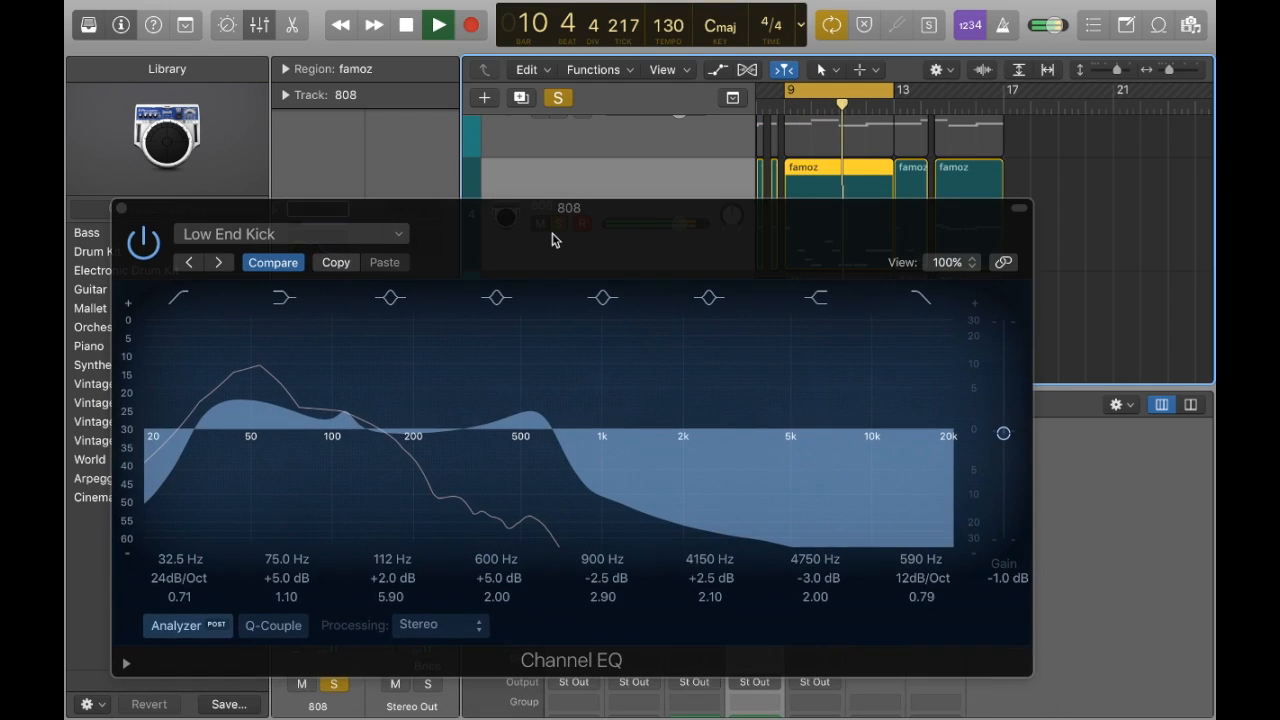
Compare 808's EQ with the high-cut filter off and on, and raise its cutoff to 8400 Hz.
{"action": "left_click", "coordinate": [915, 302]}
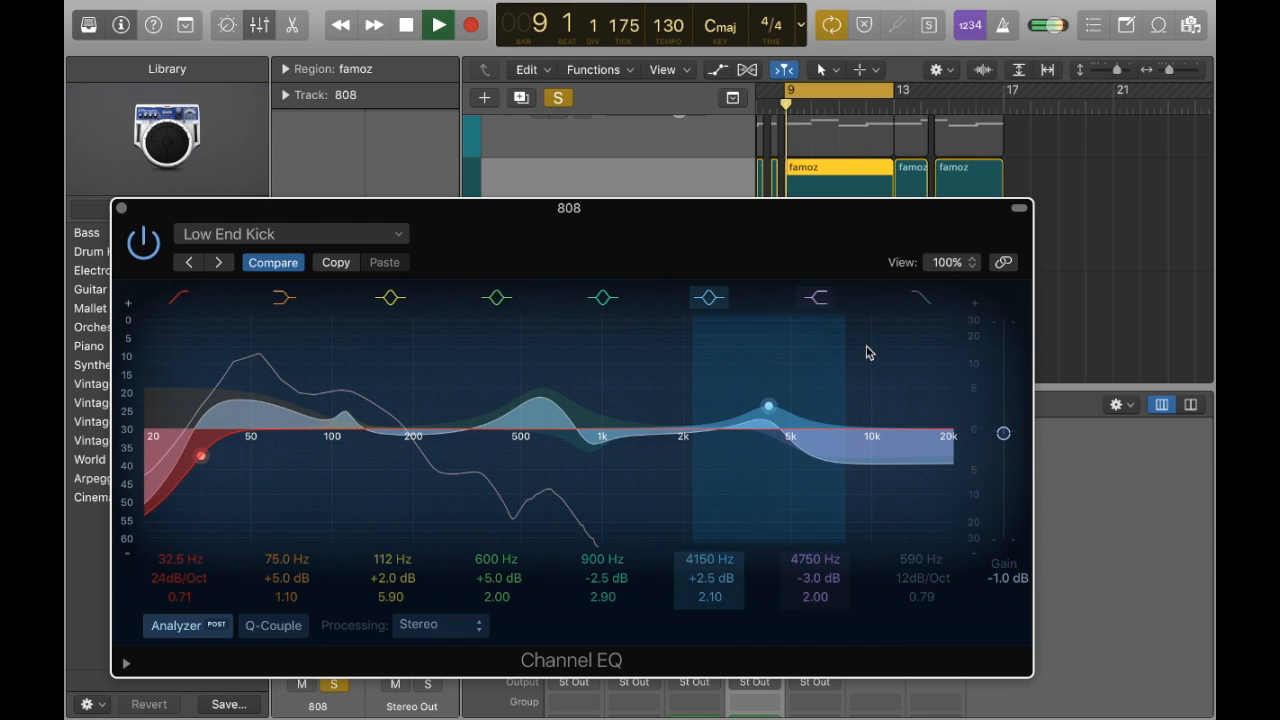
{"action": "left_click", "coordinate": [923, 302]}
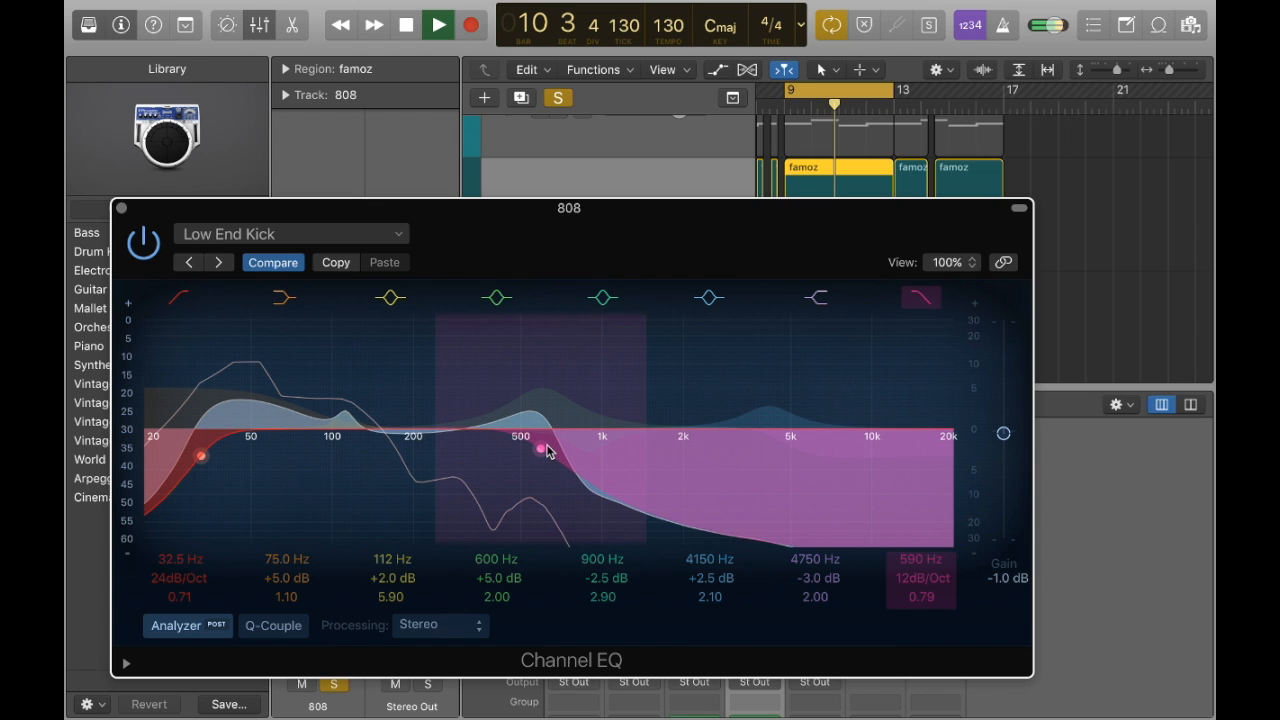
{"action": "left_click_drag", "start_coordinate": [546, 447], "coordinate": [881, 452]}
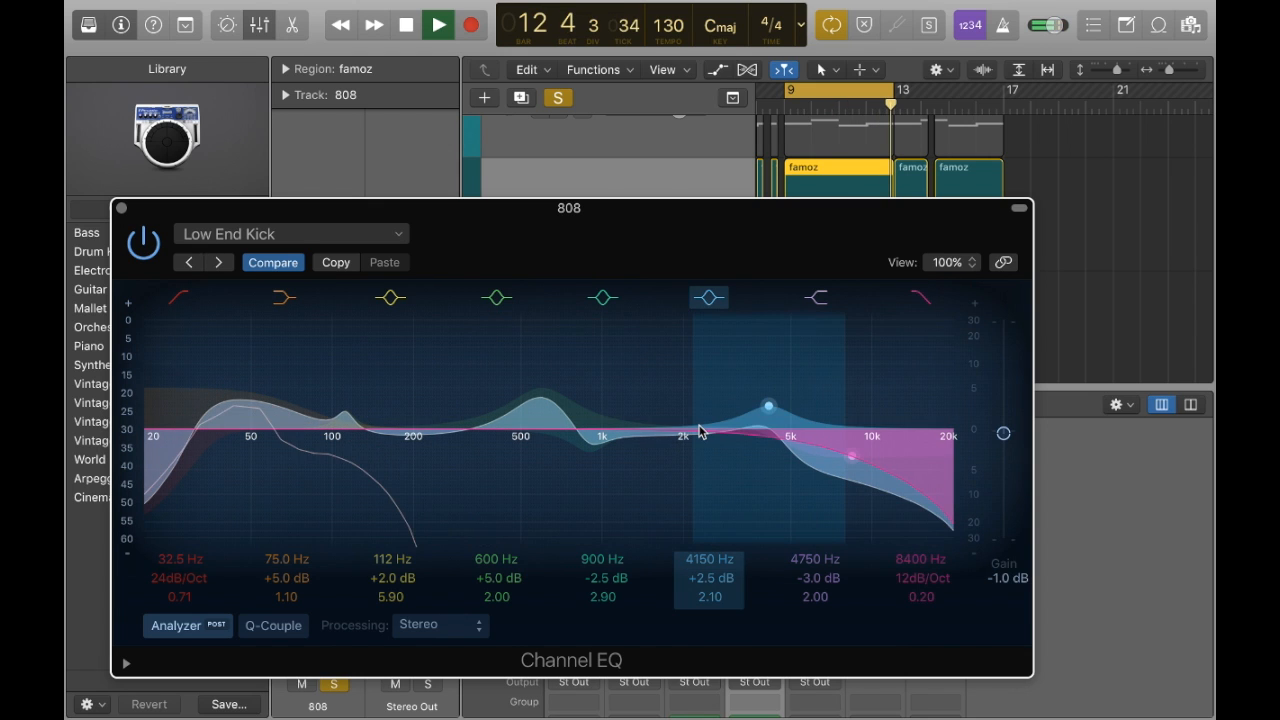
Move 808's 4150 Hz band to 4350 Hz at +4.0 dB, 600 Hz to 610 Hz at +4.0 dB, and 112 Hz to 134 Hz at -6.5 dB.
{"action": "left_click_drag", "start_coordinate": [700, 432], "coordinate": [706, 421]}
{"action": "mouse_move", "coordinate": [540, 399]}
{"action": "left_mouse_down"}
{"action": "mouse_move", "coordinate": [534, 414]}
{"action": "mouse_move", "coordinate": [544, 394]}
{"action": "left_mouse_up"}
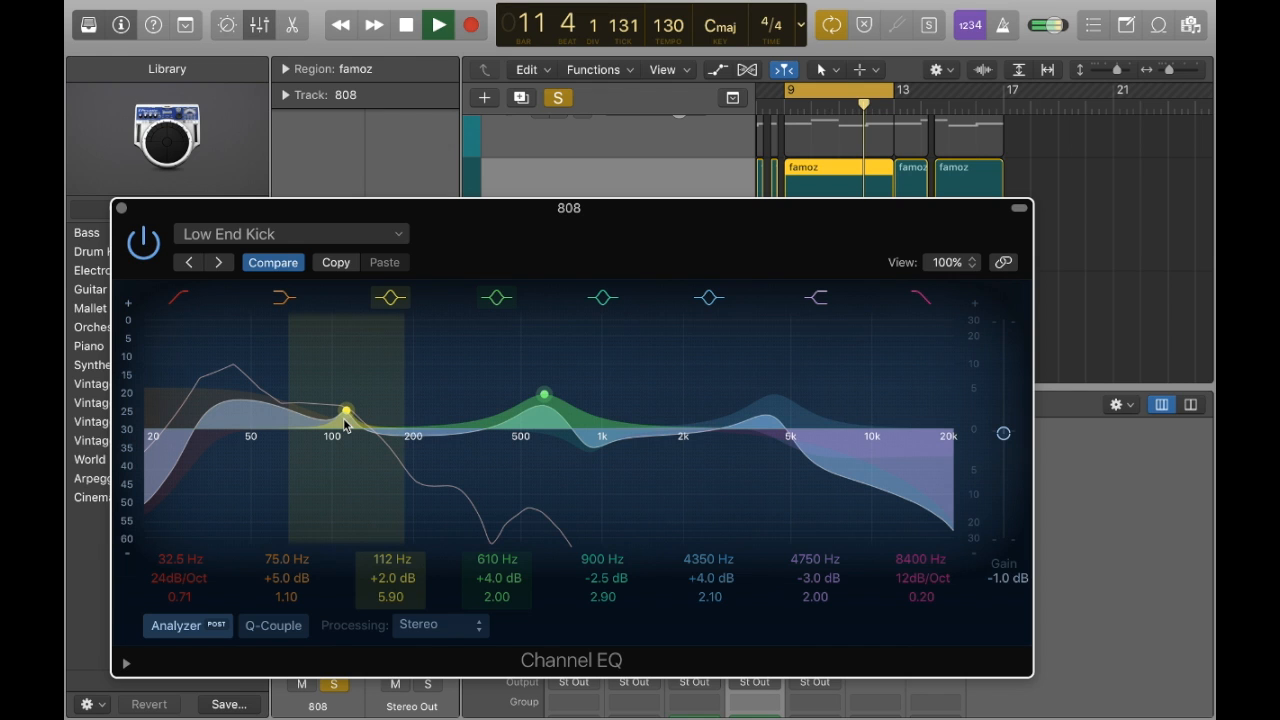
{"action": "left_click_drag", "start_coordinate": [346, 411], "coordinate": [368, 461]}
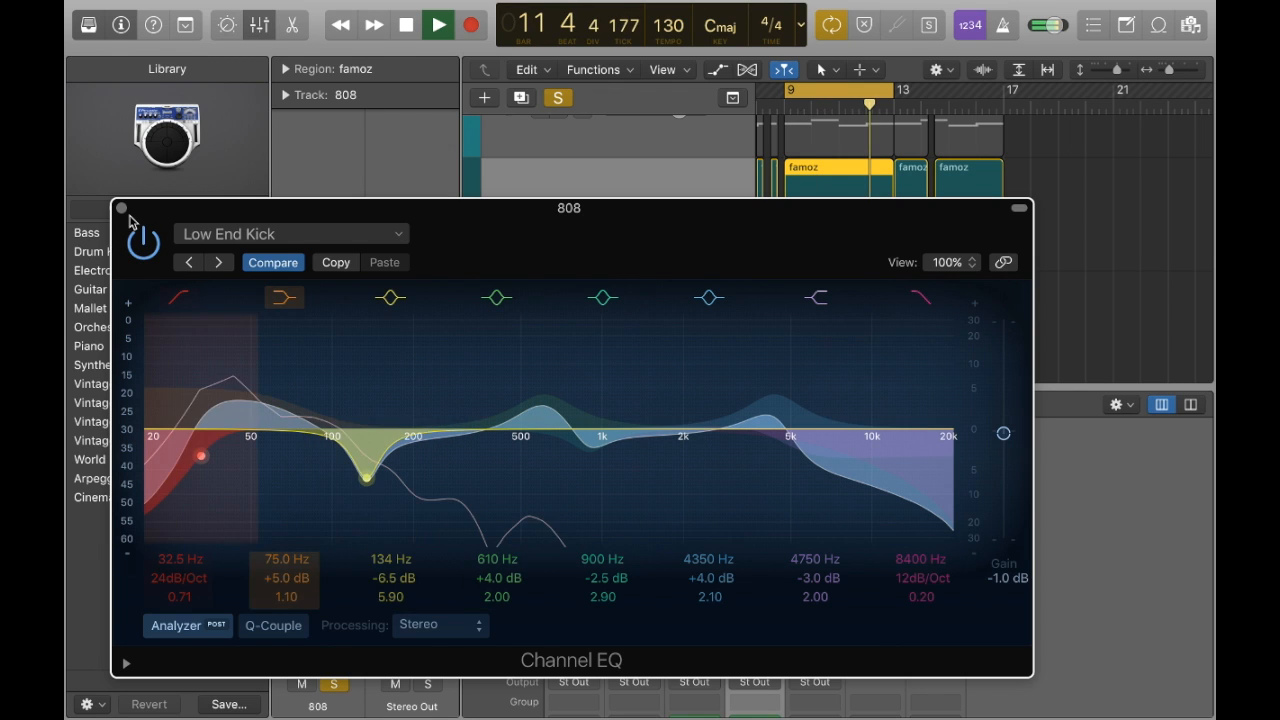
{"action": "left_click", "coordinate": [122, 209]}
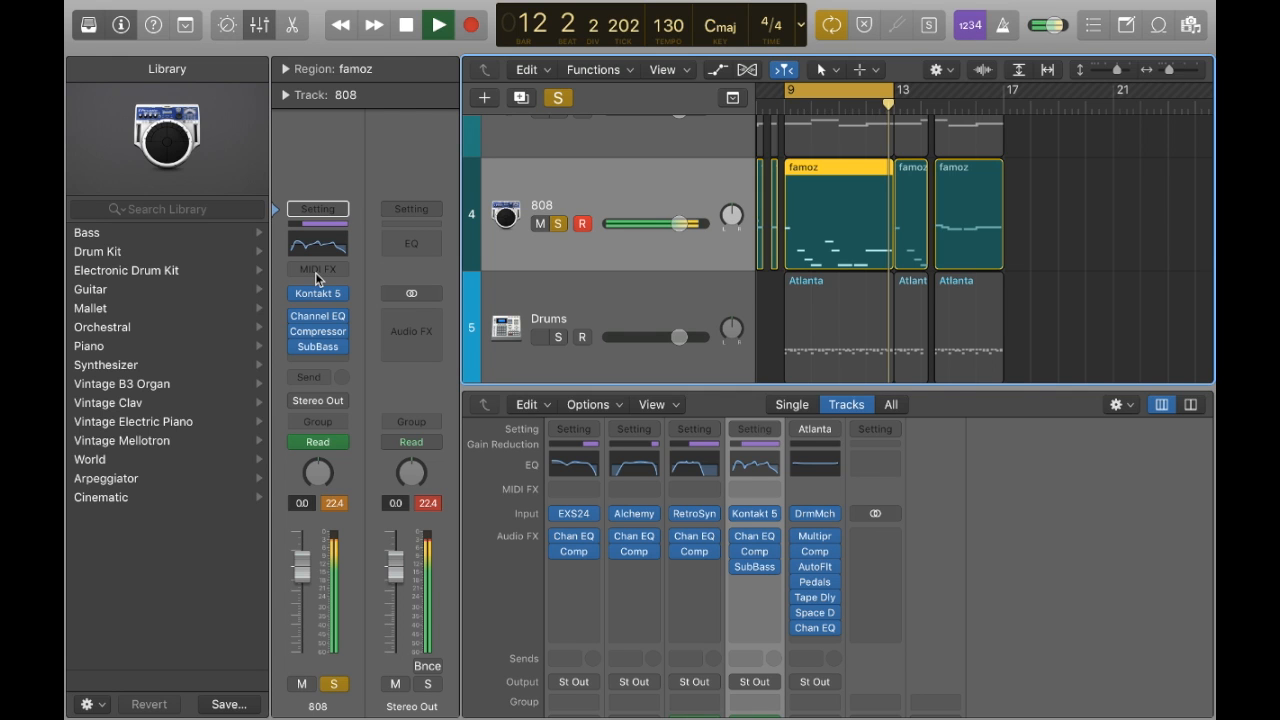
Raise the threshold of 808's compressor to -34 dB and close the compressor.
{"action": "left_click", "coordinate": [318, 331]}
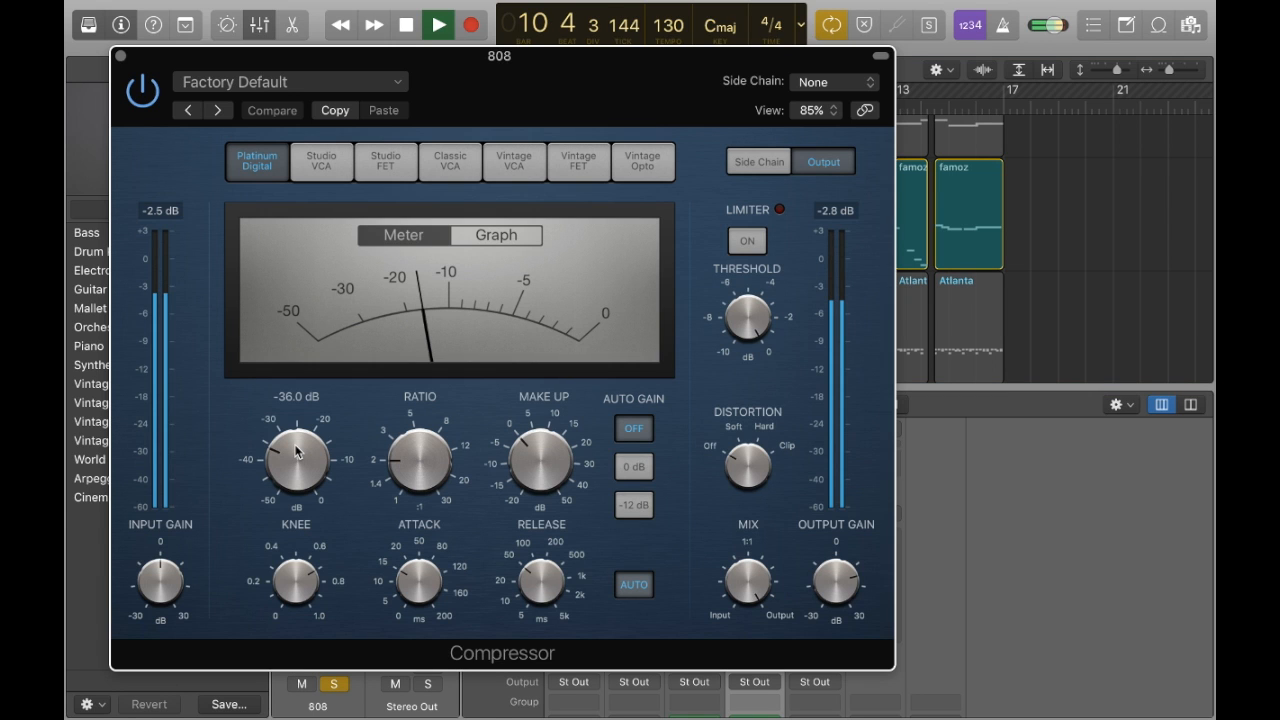
{"action": "left_click_drag", "start_coordinate": [295, 452], "coordinate": [296, 437]}
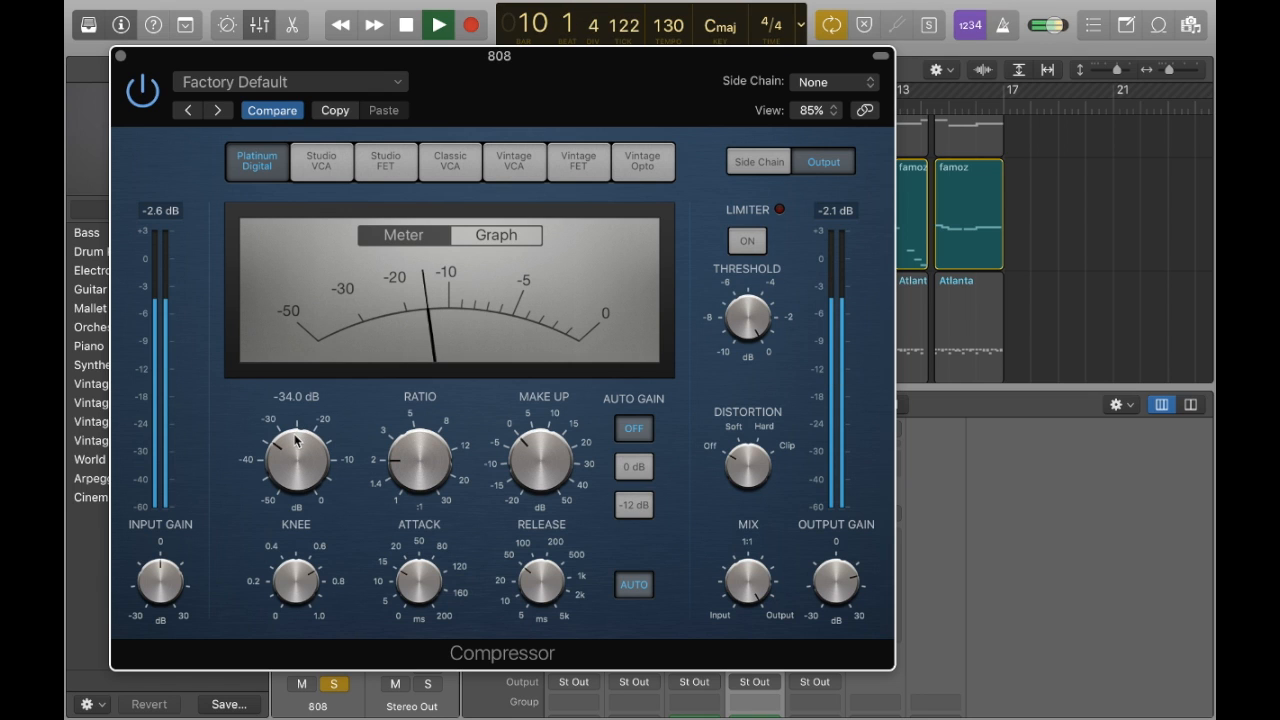
{"action": "key", "text": "super+w"}
Unsolo the 808 and check its level while the full mix plays.
{"action": "key", "text": "space"}
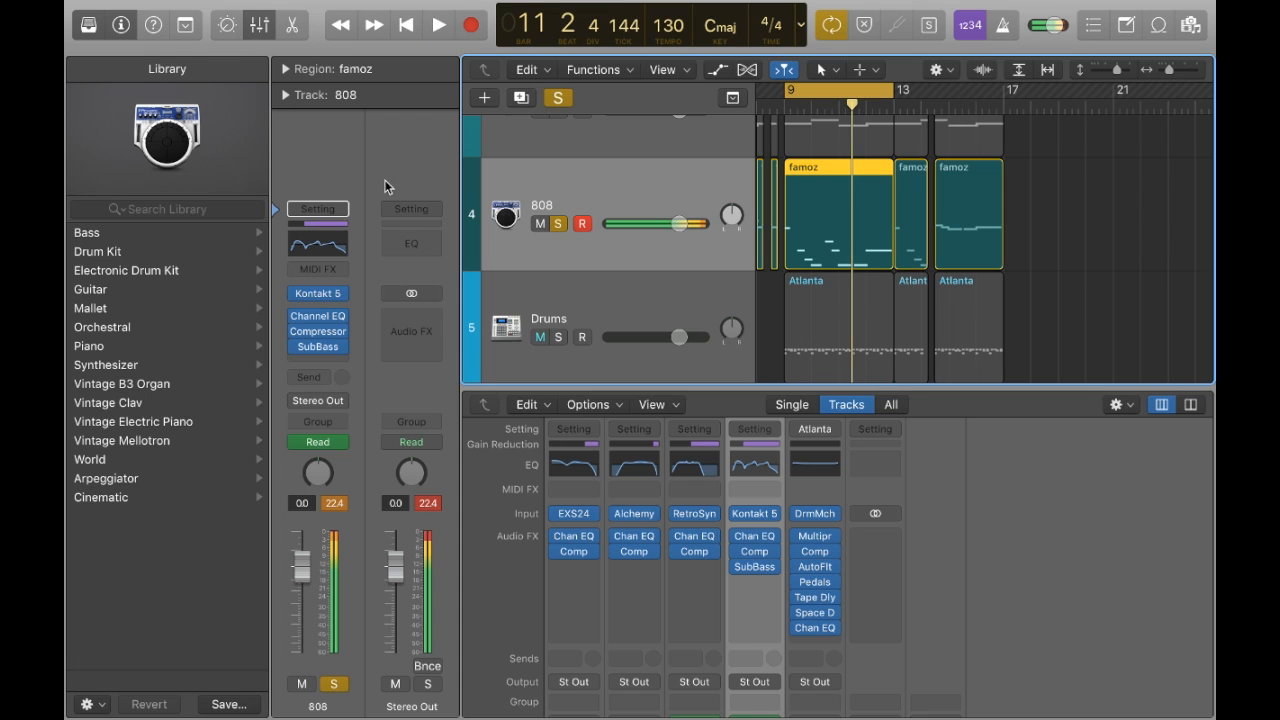
{"action": "left_click", "coordinate": [561, 225]}
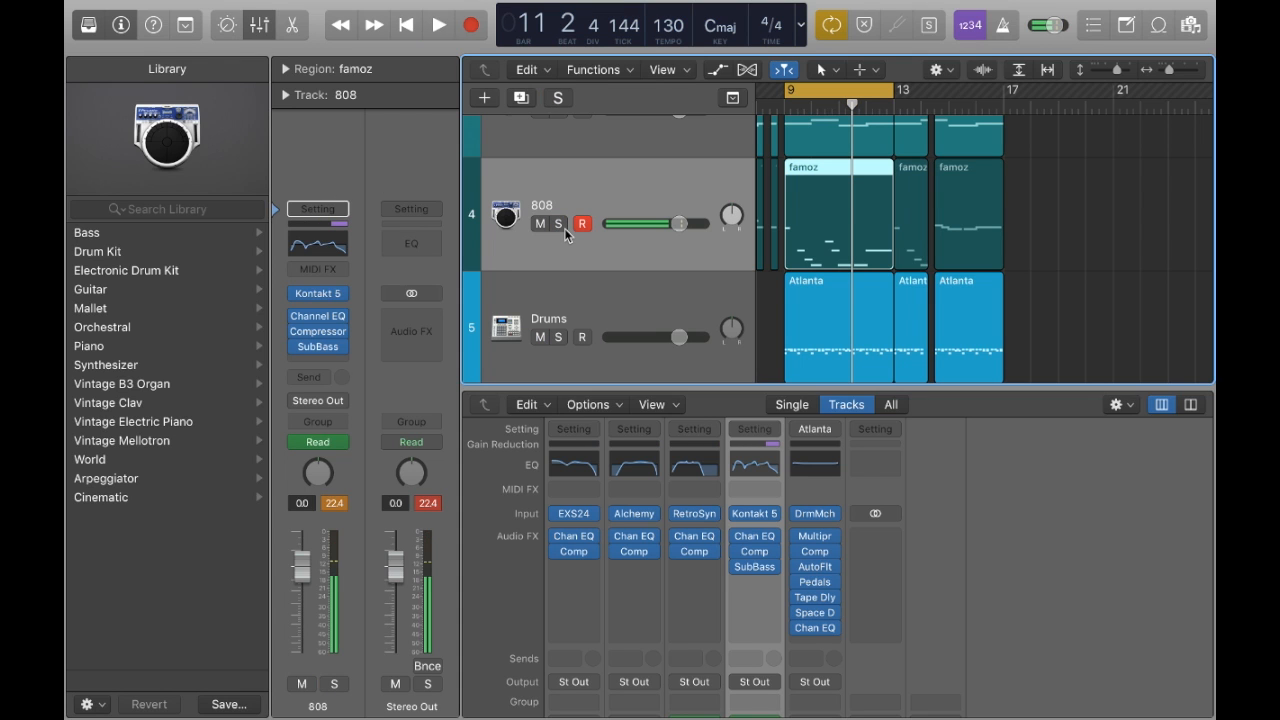
{"action": "key", "text": "space"}
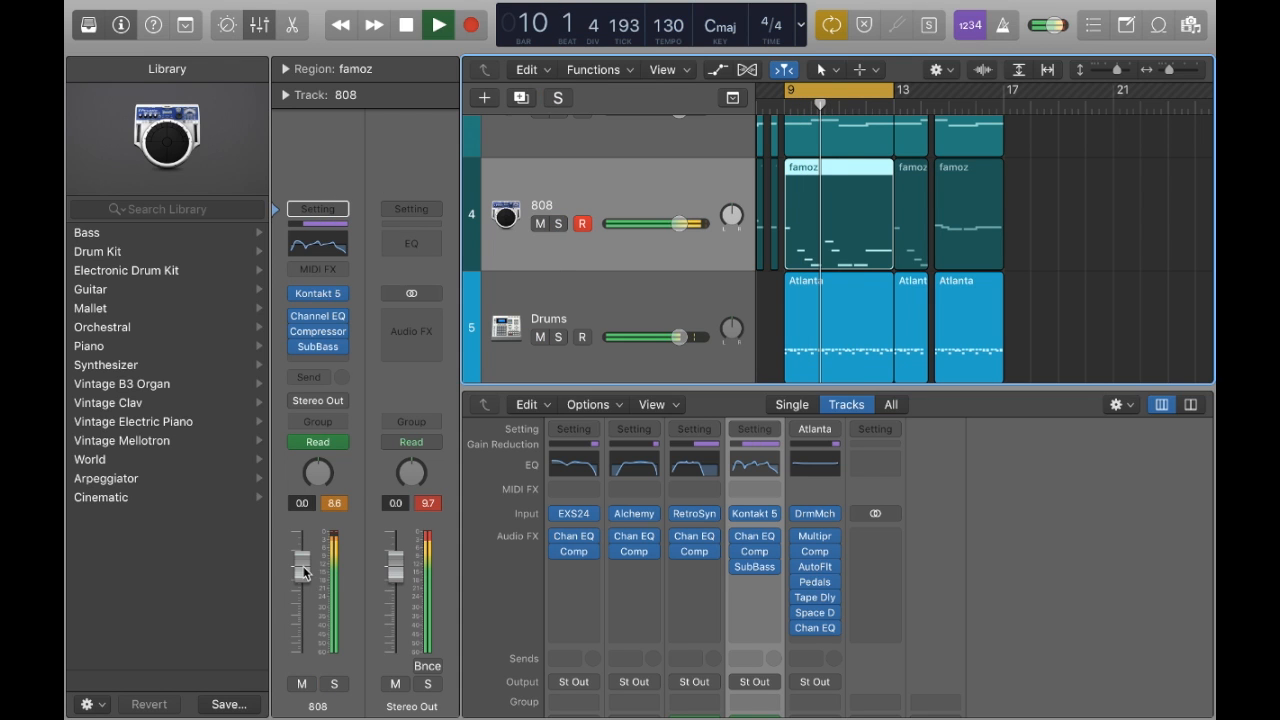
{"action": "left_click_drag", "start_coordinate": [303, 569], "coordinate": [303, 576]}
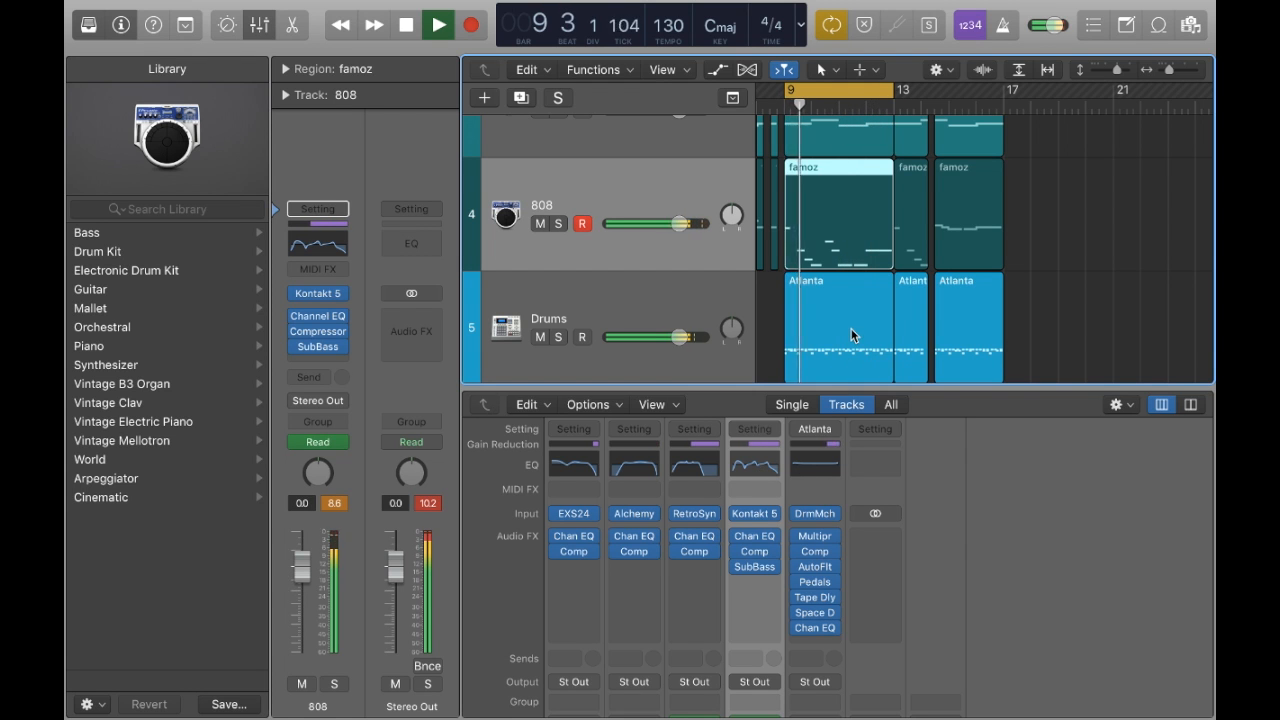
Set 808's send to the SubBass bus (Bus 6) to -15.4 dB and stop playback.
{"action": "scroll", "coordinate": [851, 335], "scroll_direction": "left", "scroll_amount": 3}
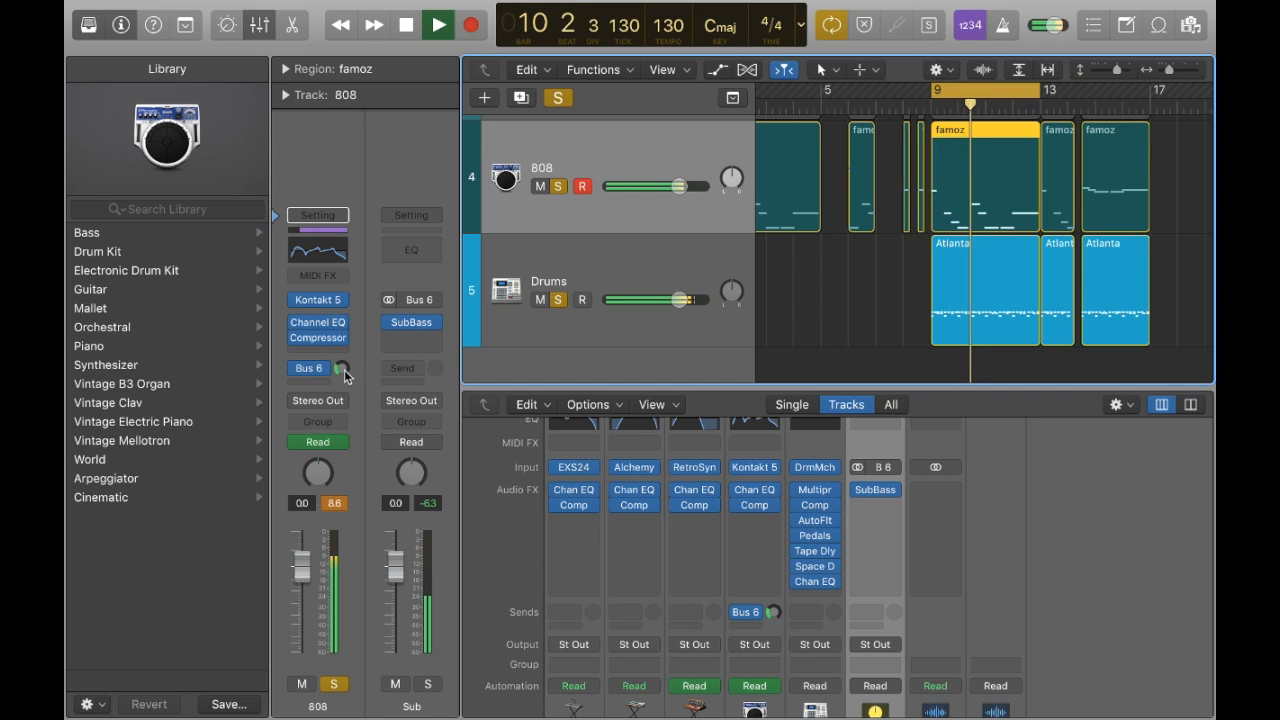
{"action": "left_click_drag", "start_coordinate": [344, 369], "coordinate": [344, 376]}
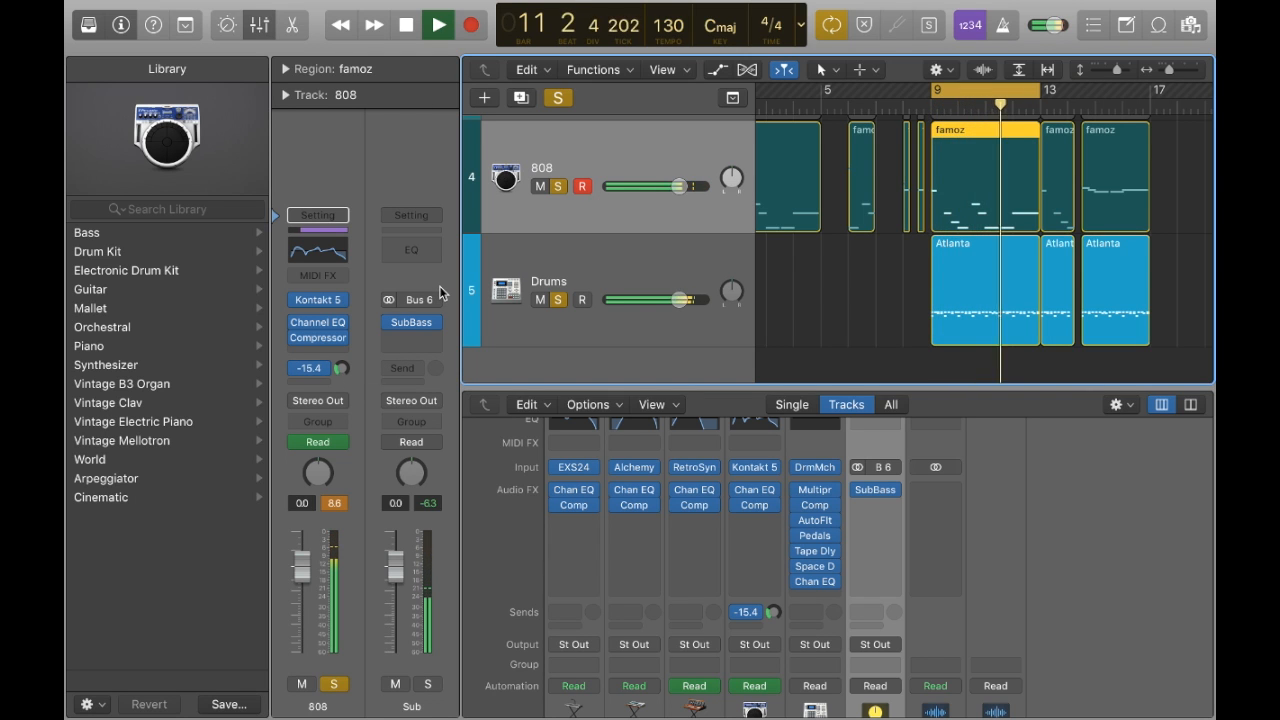
{"action": "key", "text": "space"}
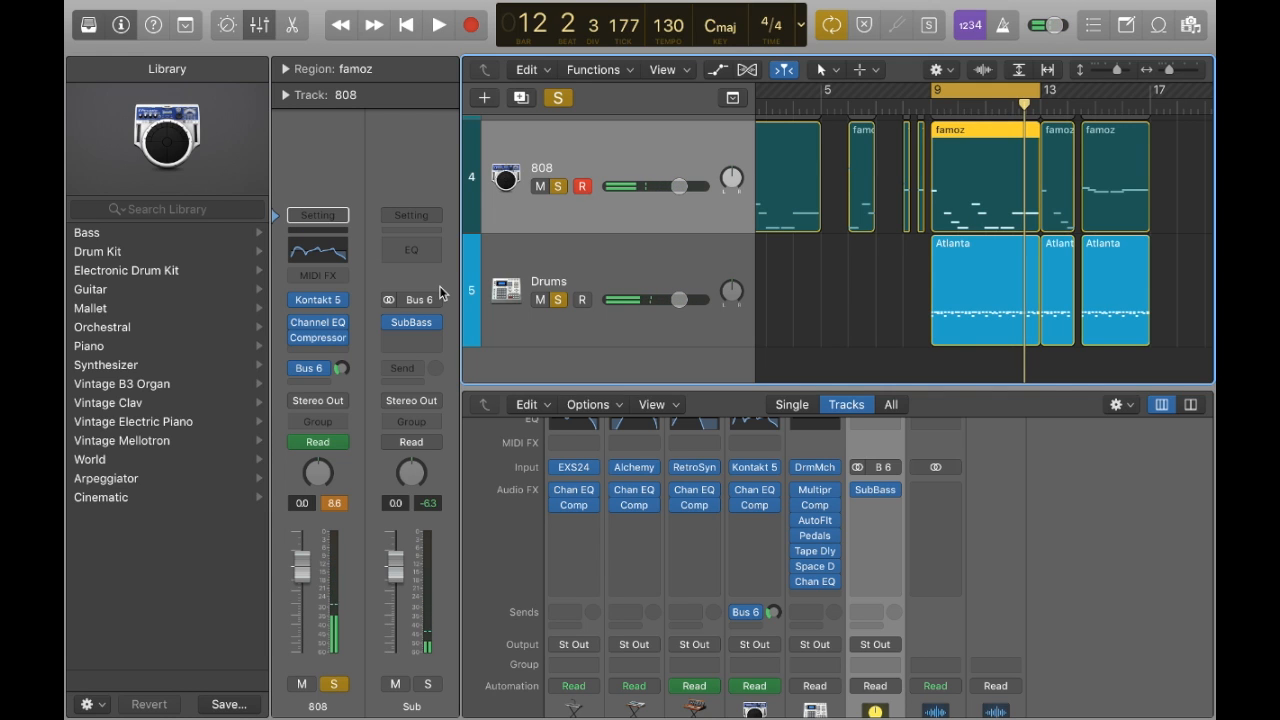
Take both 808 and Drums out of solo and listen to the full mix.
{"action": "left_click", "coordinate": [561, 188]}
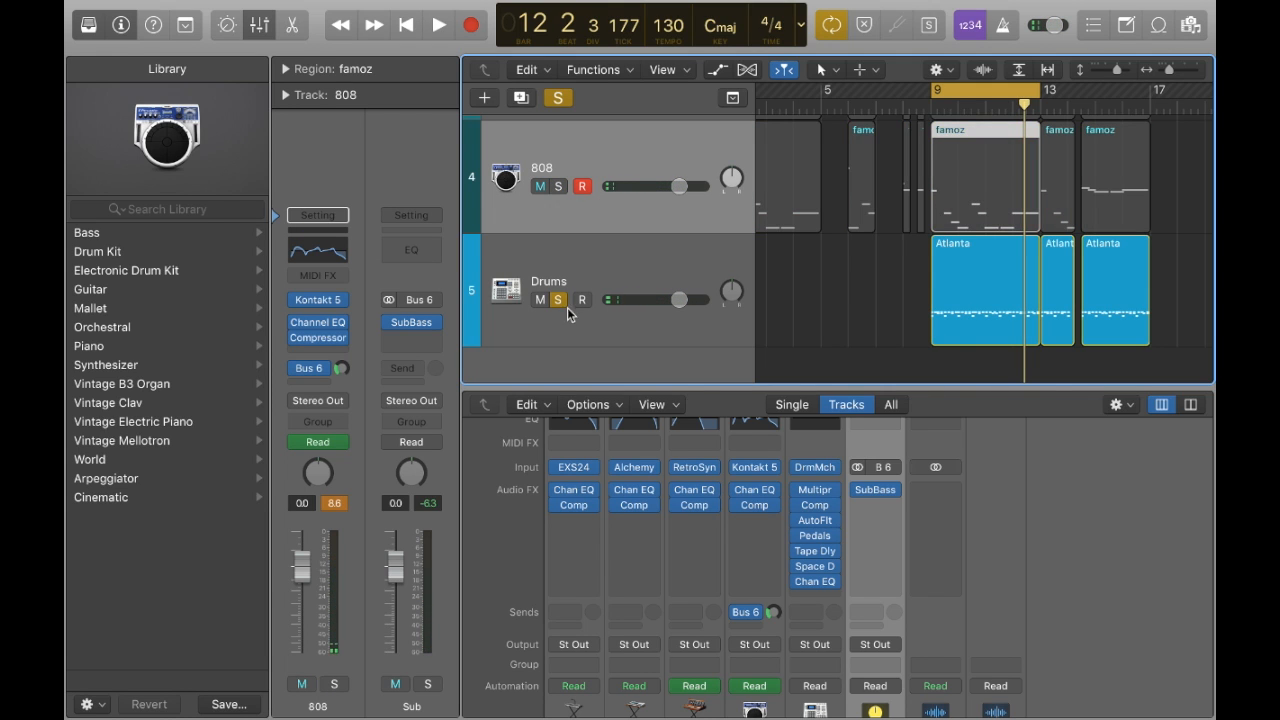
{"action": "left_click", "coordinate": [559, 300]}
{"action": "key", "text": "space"}
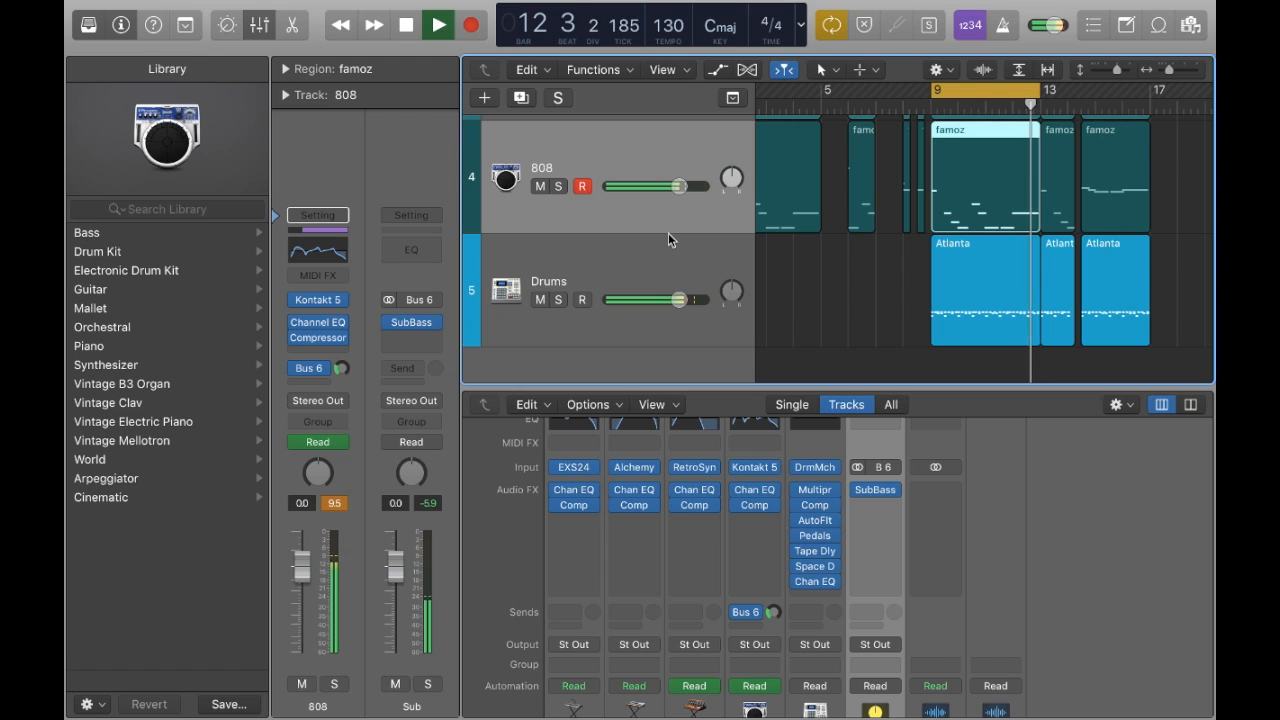
{"action": "key", "text": "space"}
Turn off cycle mode, deselect the regions and hide the mixer to show all five tracks from bar 1.
{"action": "key", "text": "c"}
{"action": "left_click", "coordinate": [864, 348]}
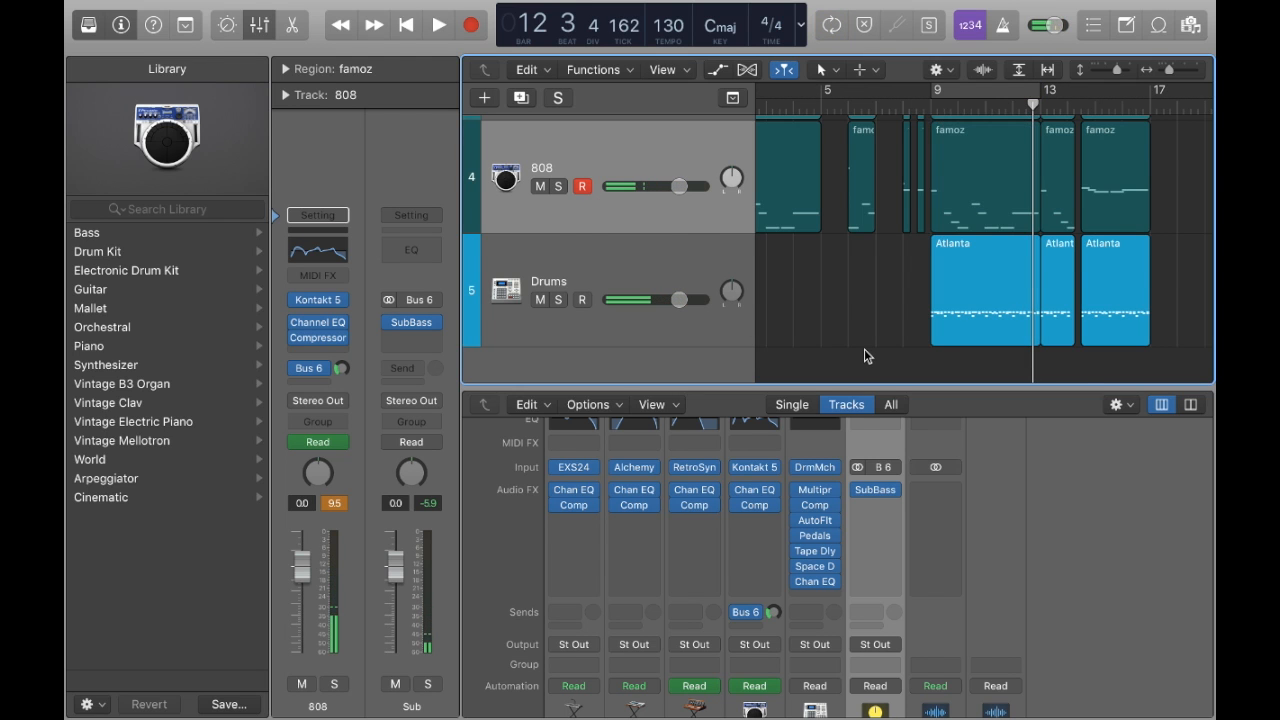
{"action": "key", "text": "z"}
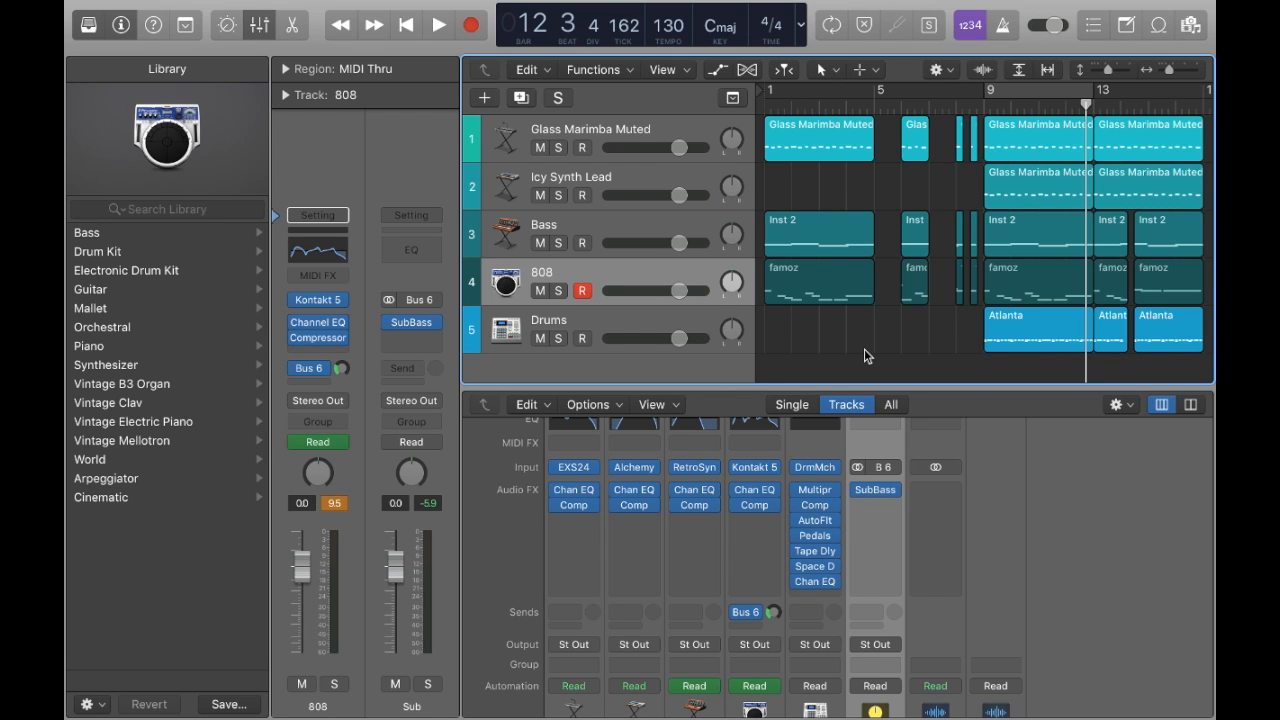
{"action": "key", "text": "x"}
{"action": "key", "text": "z"}
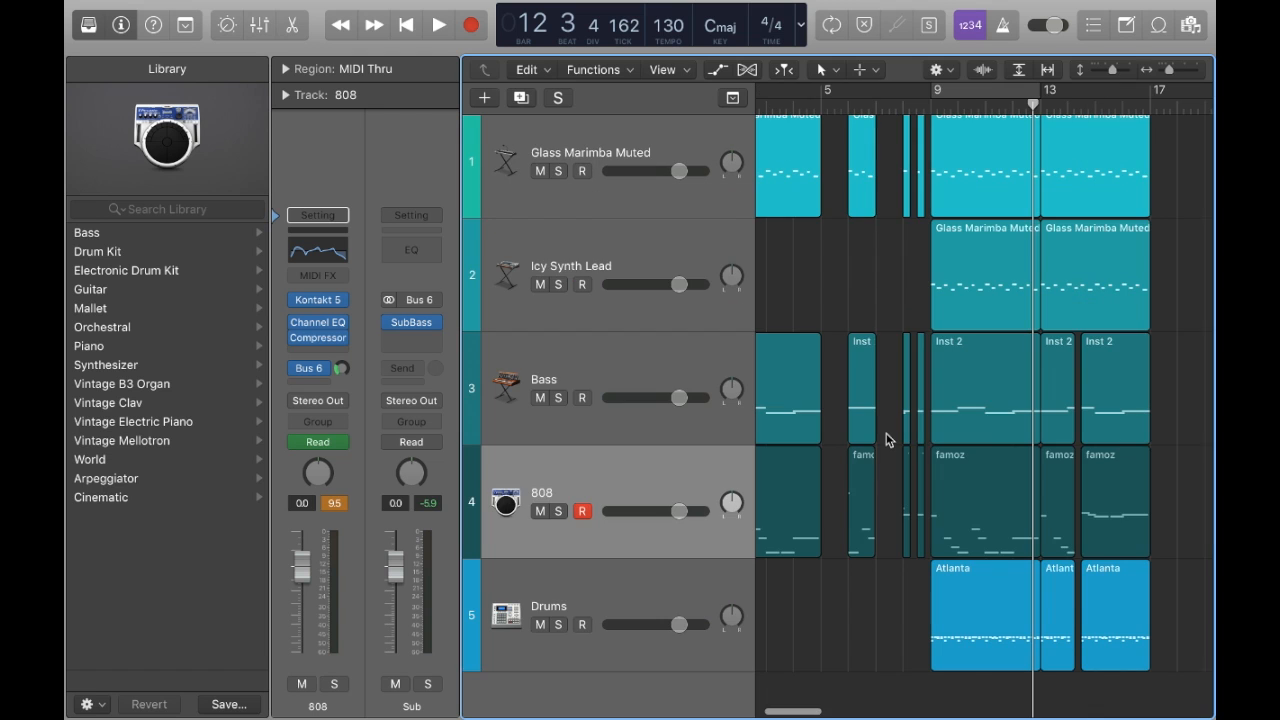
{"action": "scroll", "coordinate": [886, 440], "scroll_direction": "up", "scroll_amount": 1}
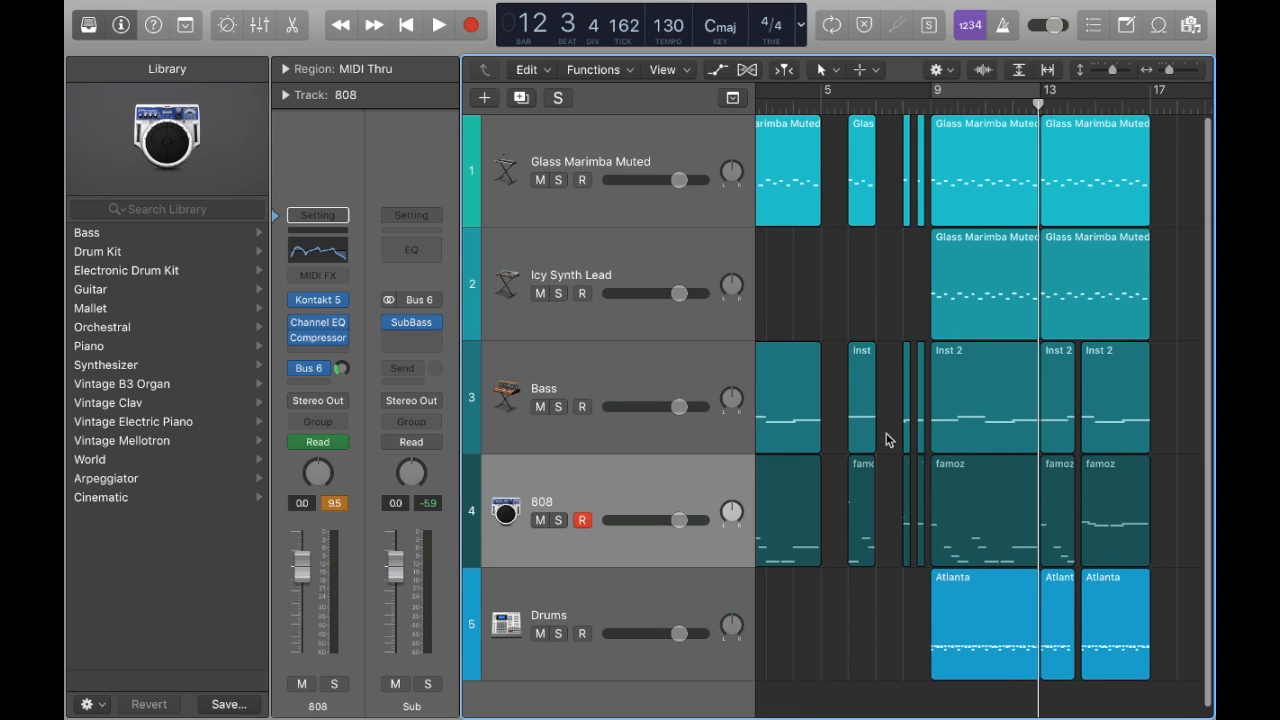
{"action": "scroll", "coordinate": [886, 440], "scroll_direction": "left", "scroll_amount": 3}
{"action": "scroll", "coordinate": [886, 440], "scroll_direction": "left", "scroll_amount": 1}
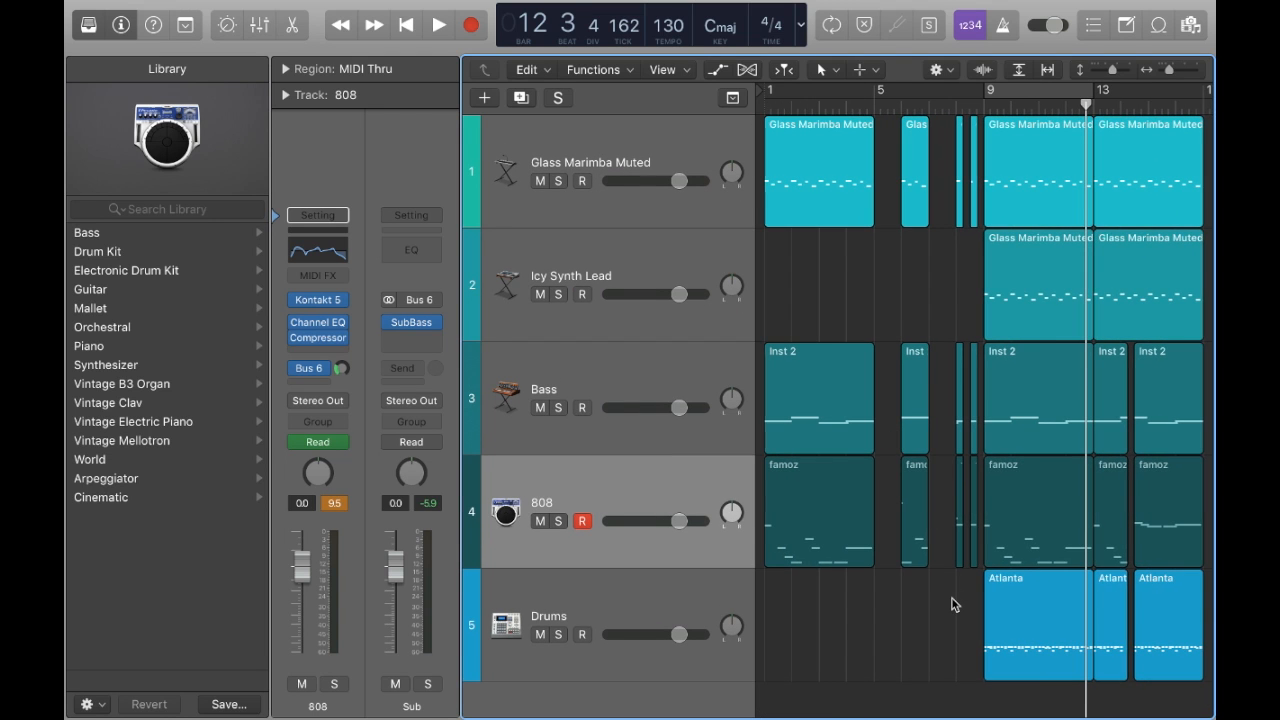